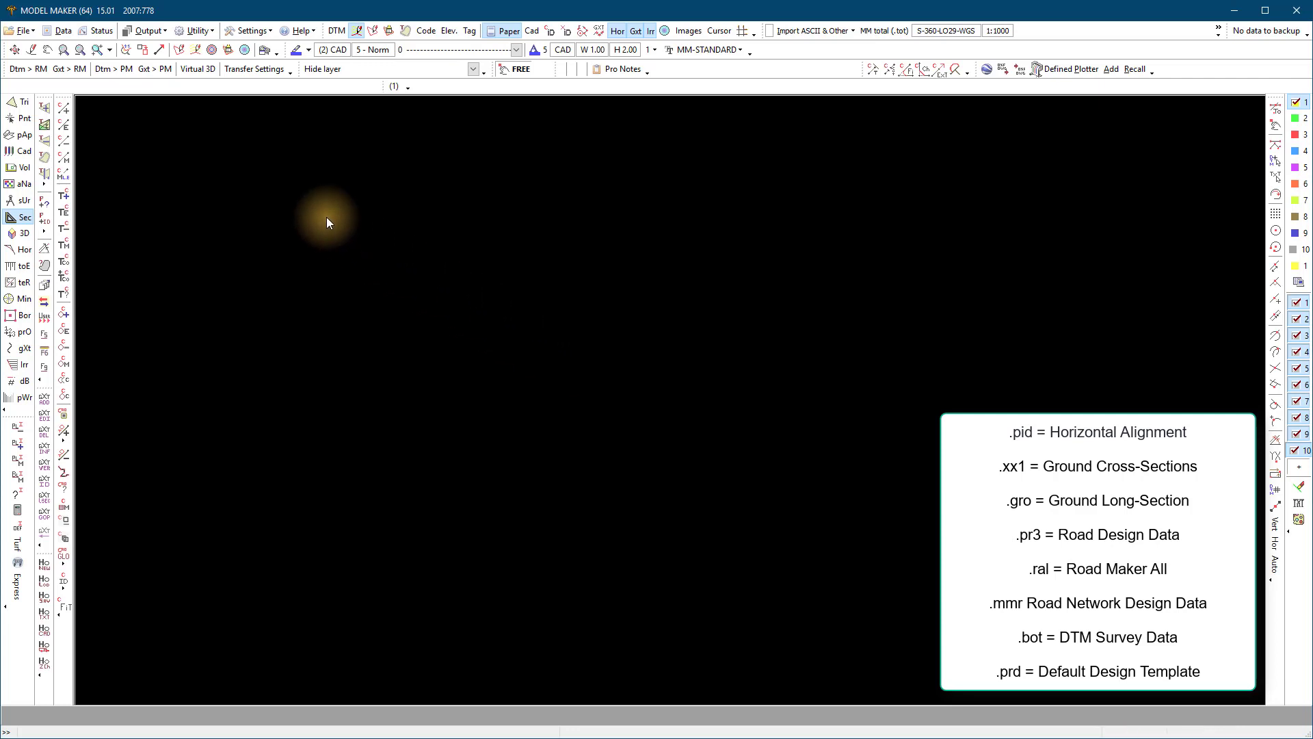
- Open Horizontal Alignment.bot, loading both the Full DTM (.bot) and Cad (.kcd) formats into project 1
left_click(19, 32)
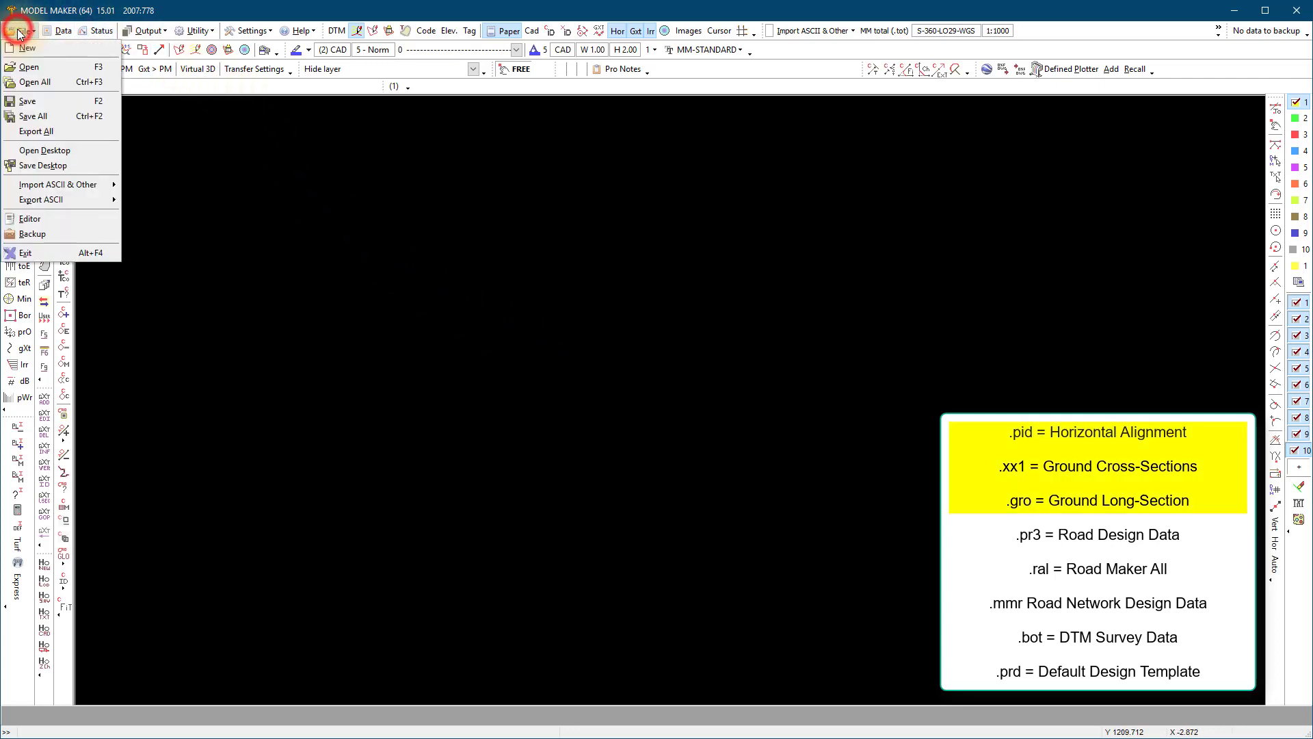
left_click(27, 63)
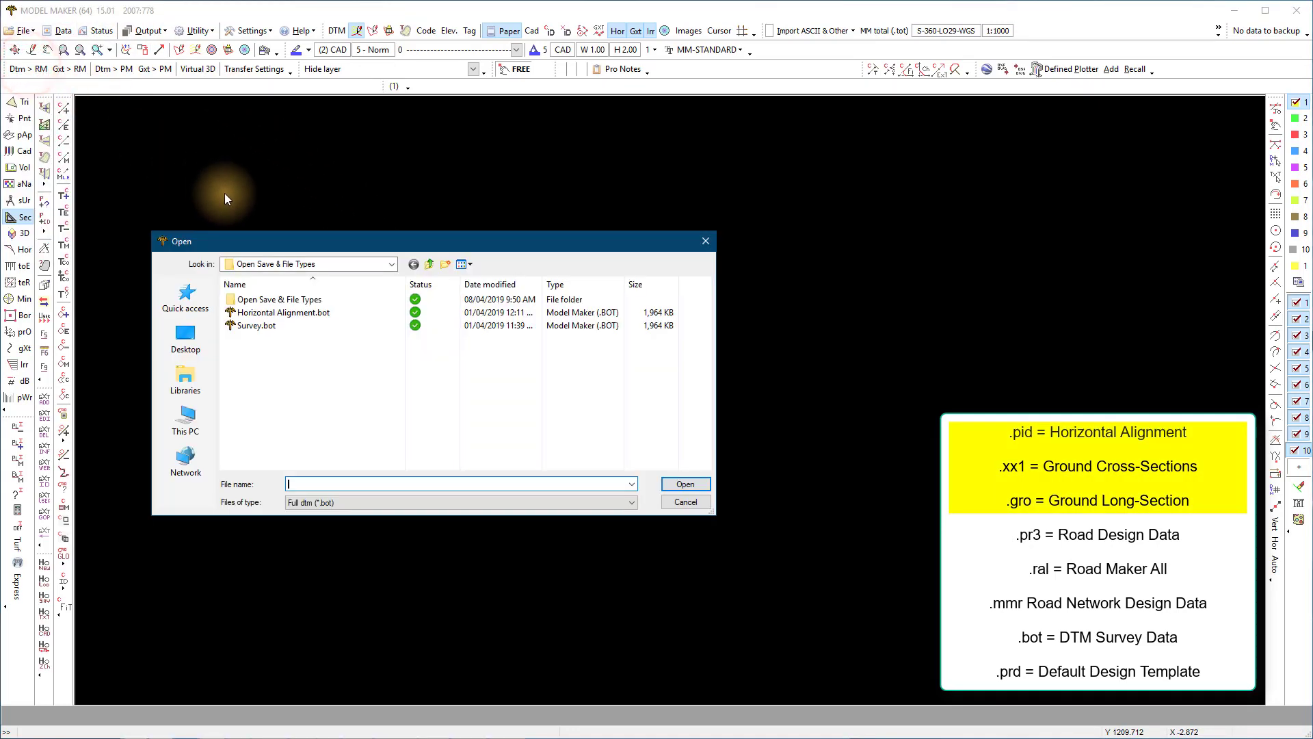
left_click(296, 313)
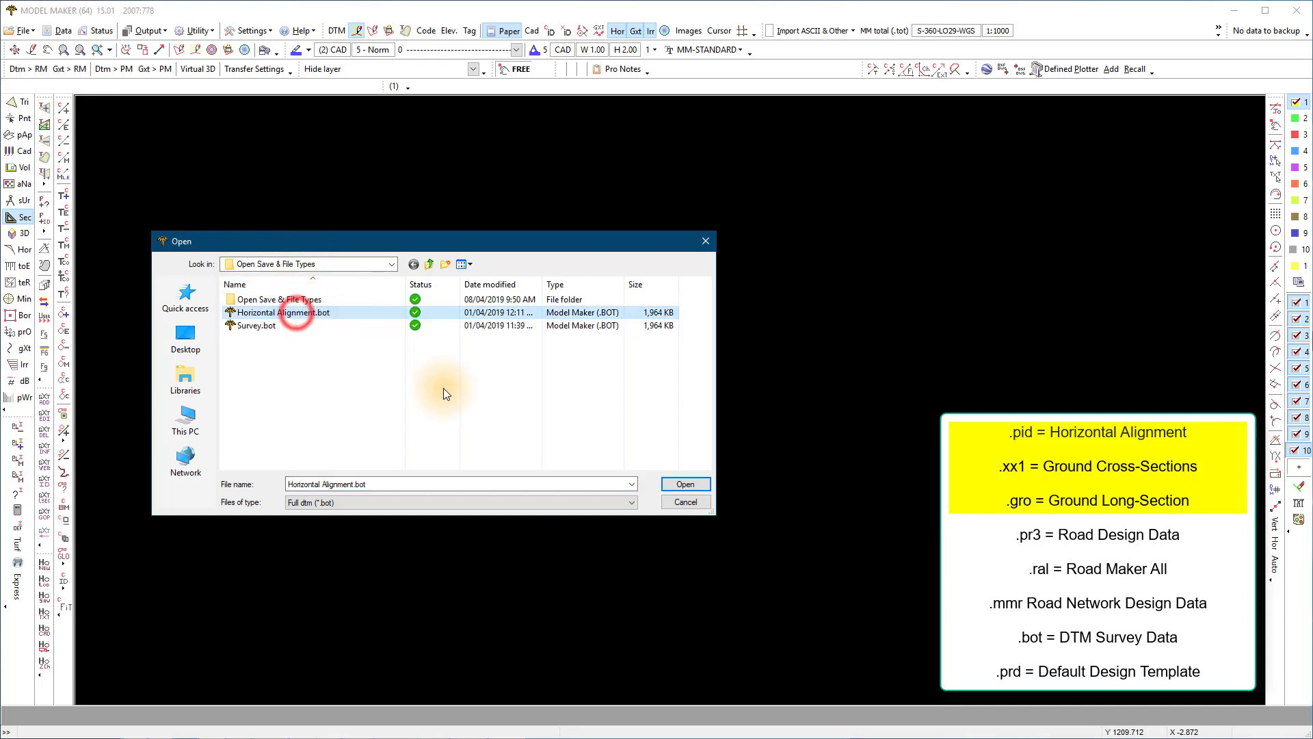
left_click(669, 483)
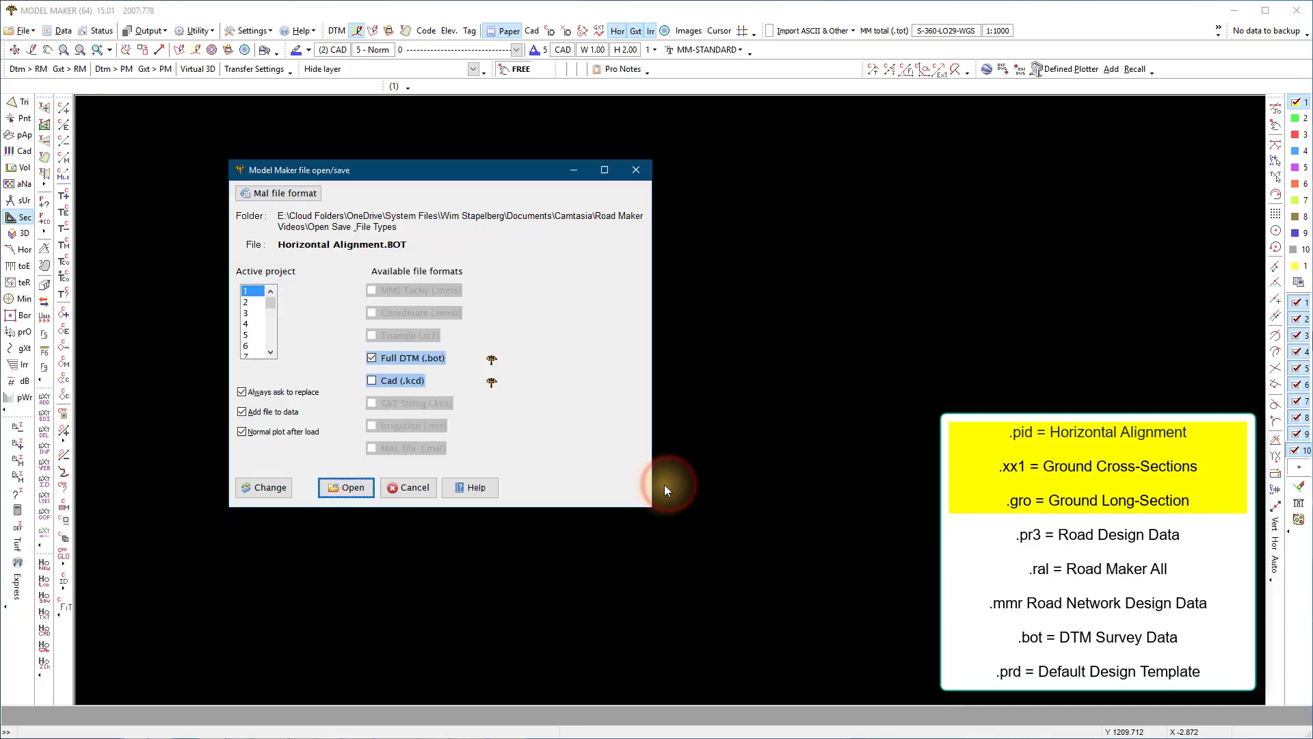
left_click(374, 380)
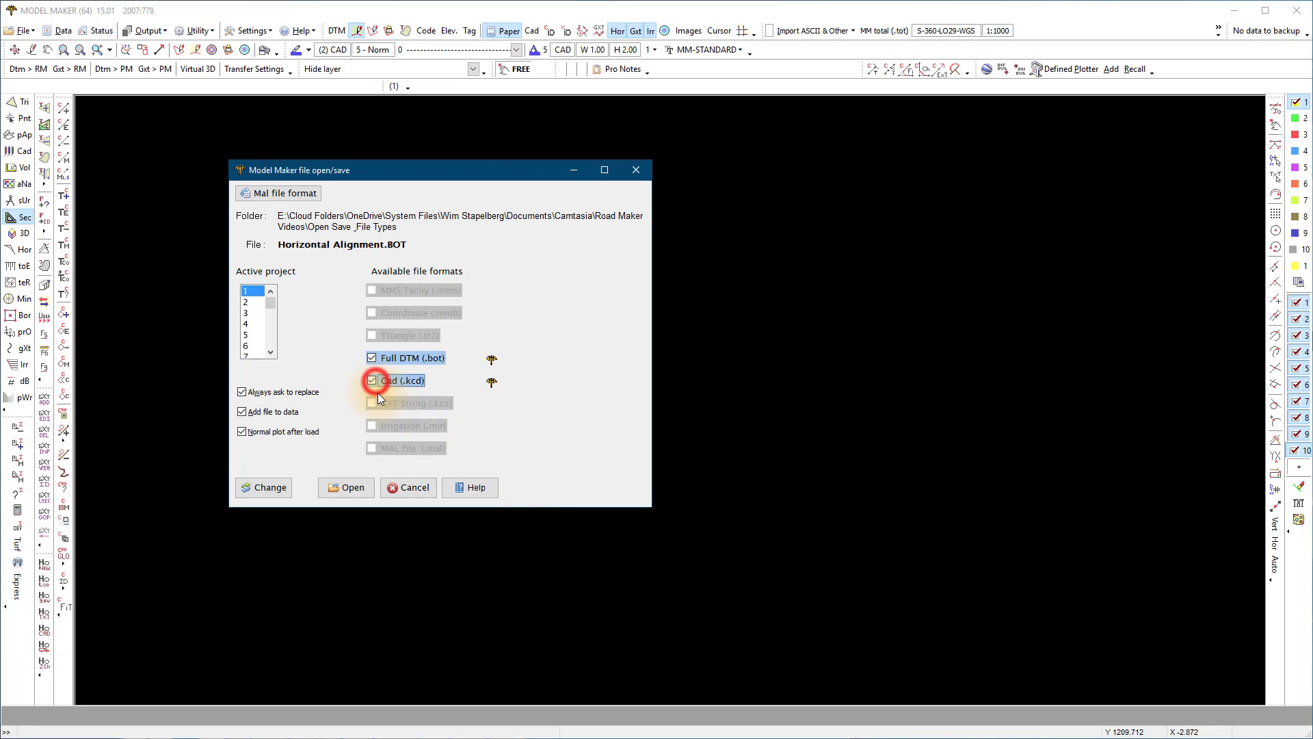
left_click(362, 486)
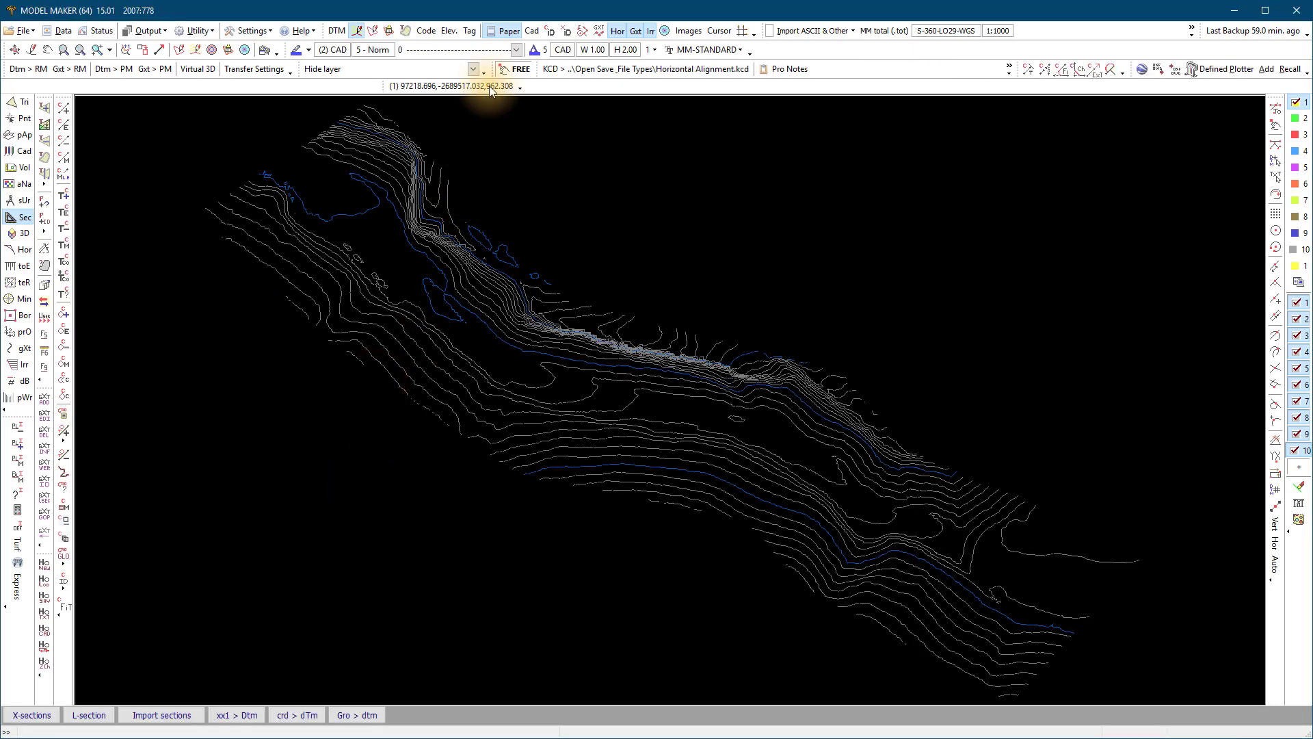
- Turn on the display of the CAD data and replot the drawing with the alignment polyline
left_click(530, 31)
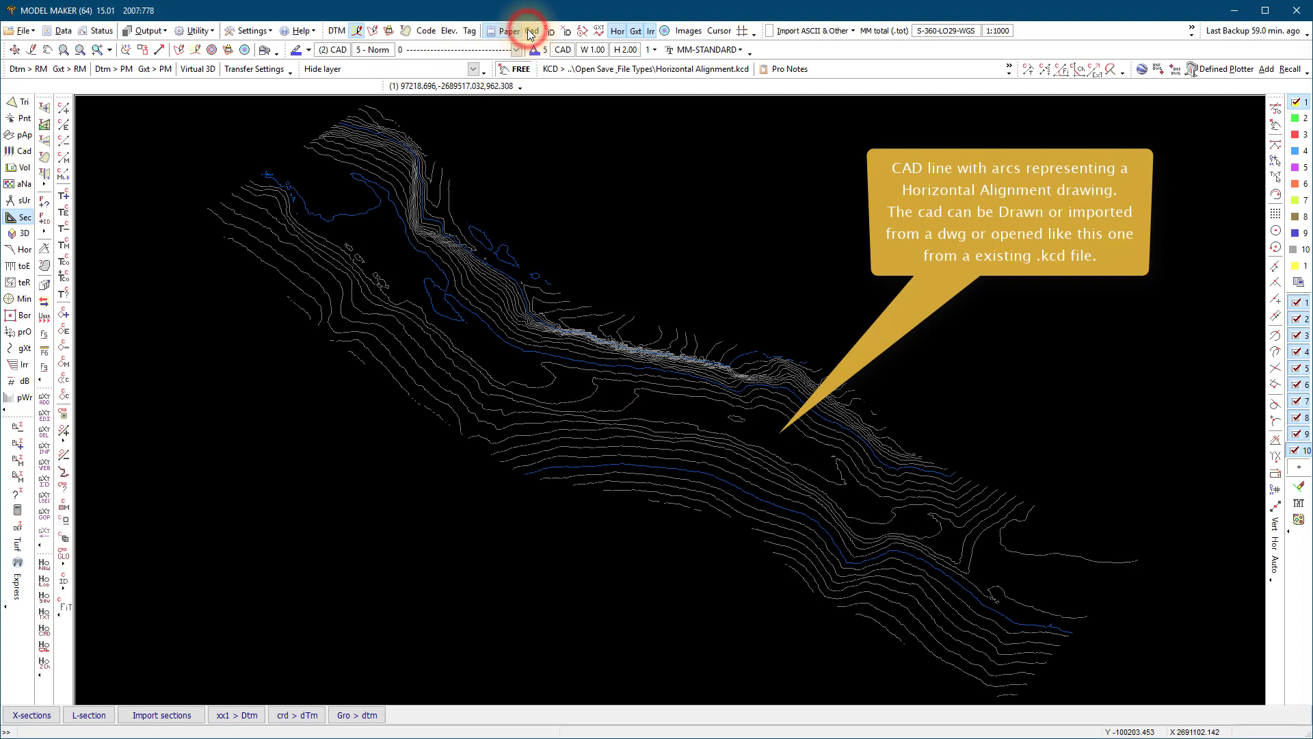
left_click(529, 31)
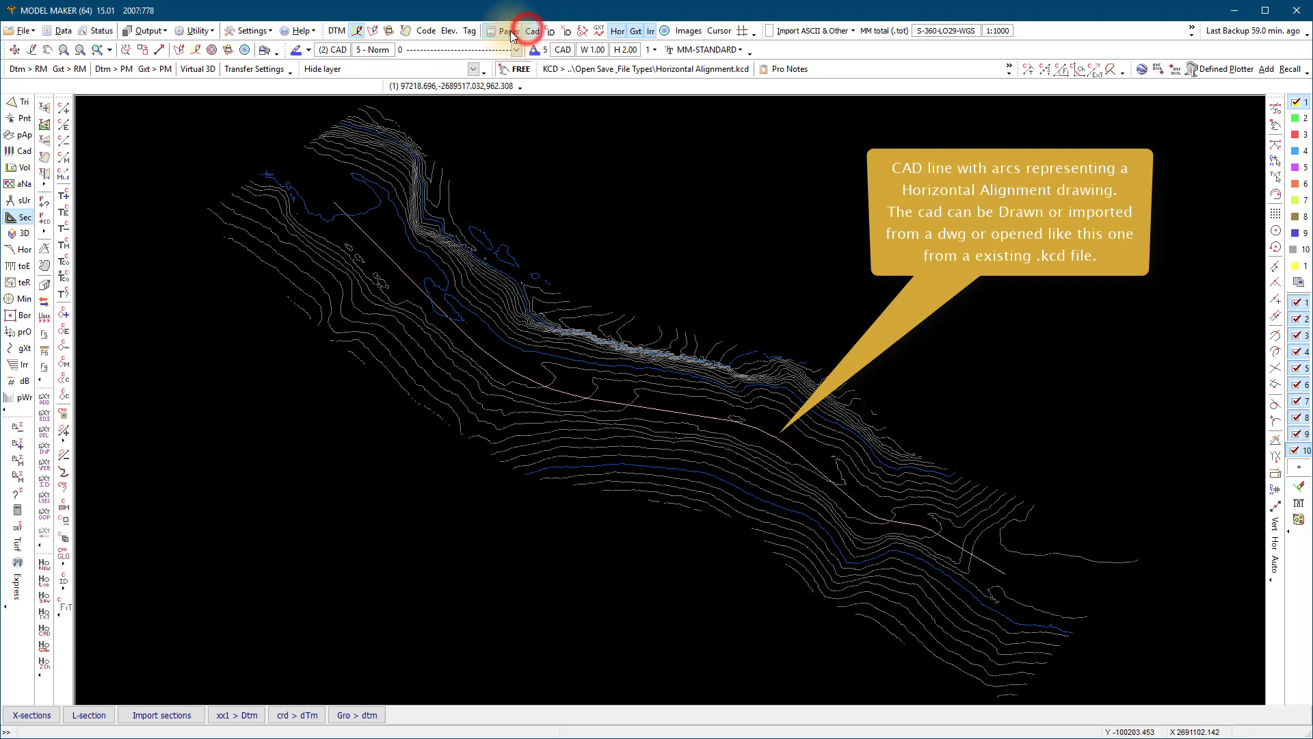
left_click(358, 30)
left_click(359, 31)
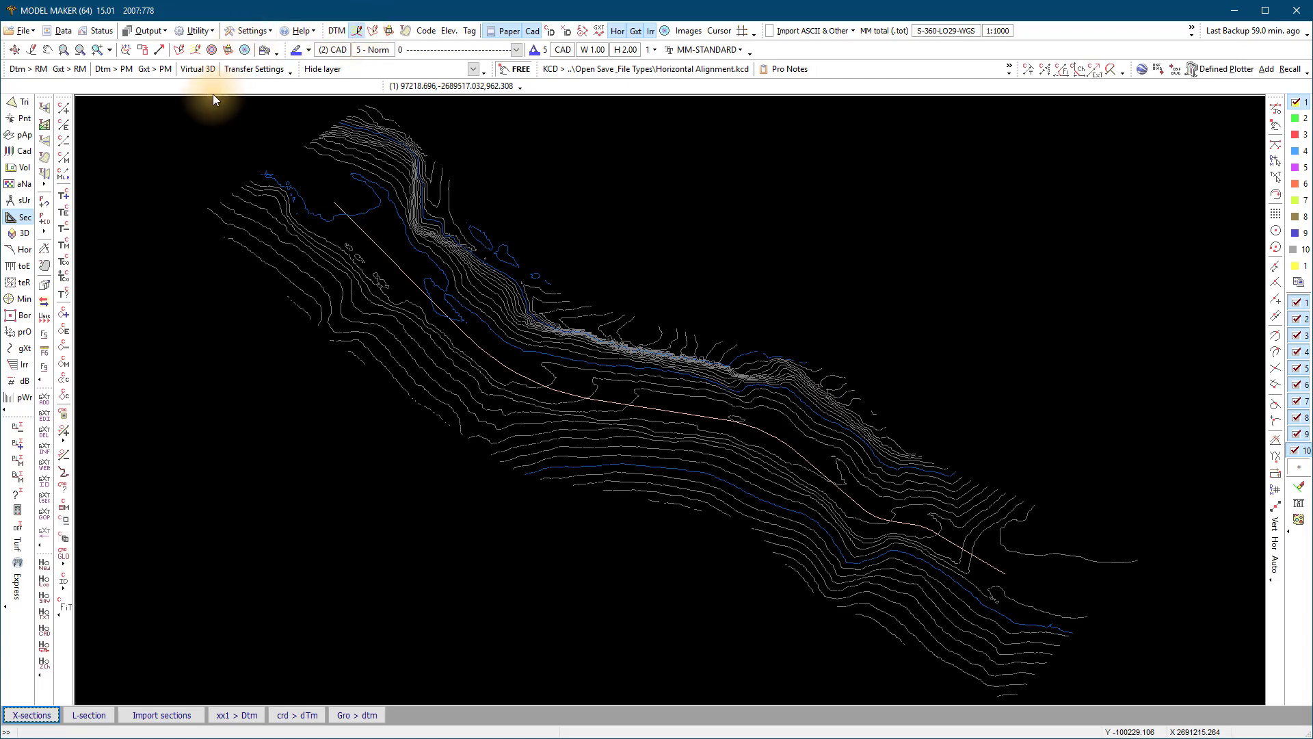
- Set up a new horizontal alignment named Alignment with start chainage 0.000, defined by selecting a polyline
left_click(17, 251)
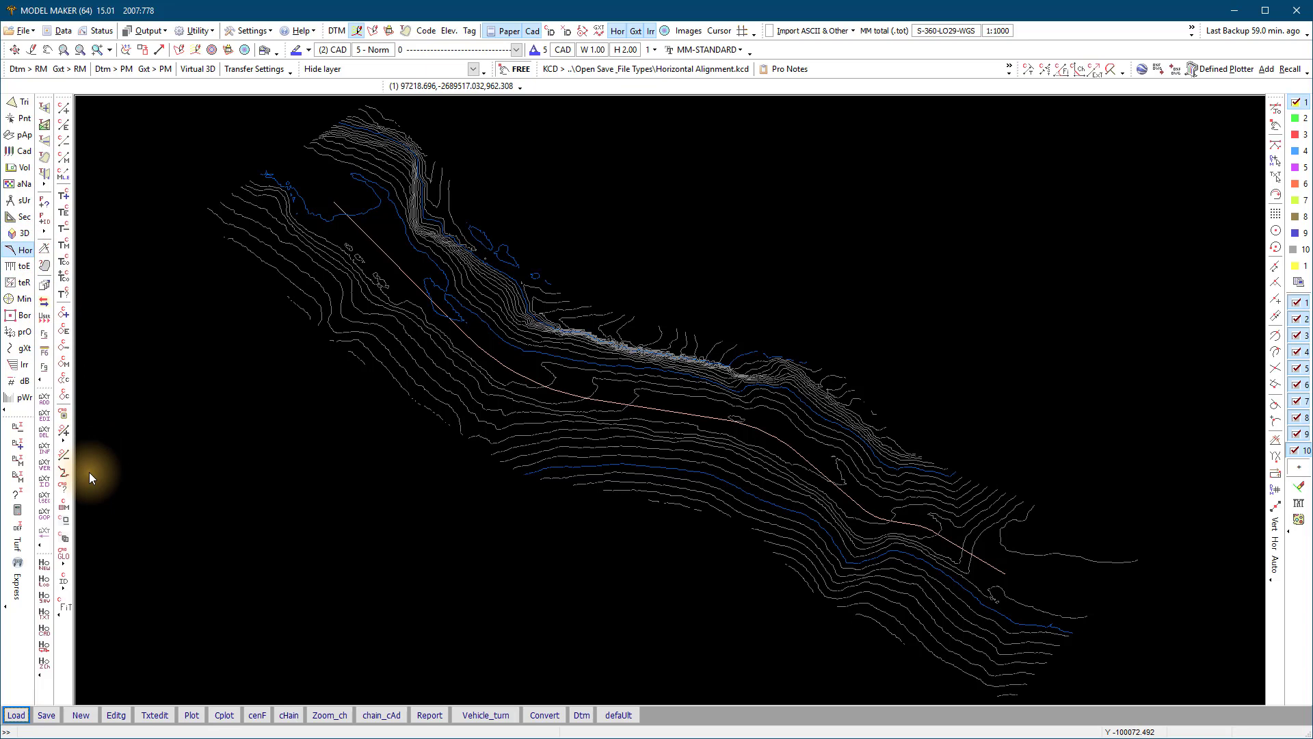
left_click(80, 715)
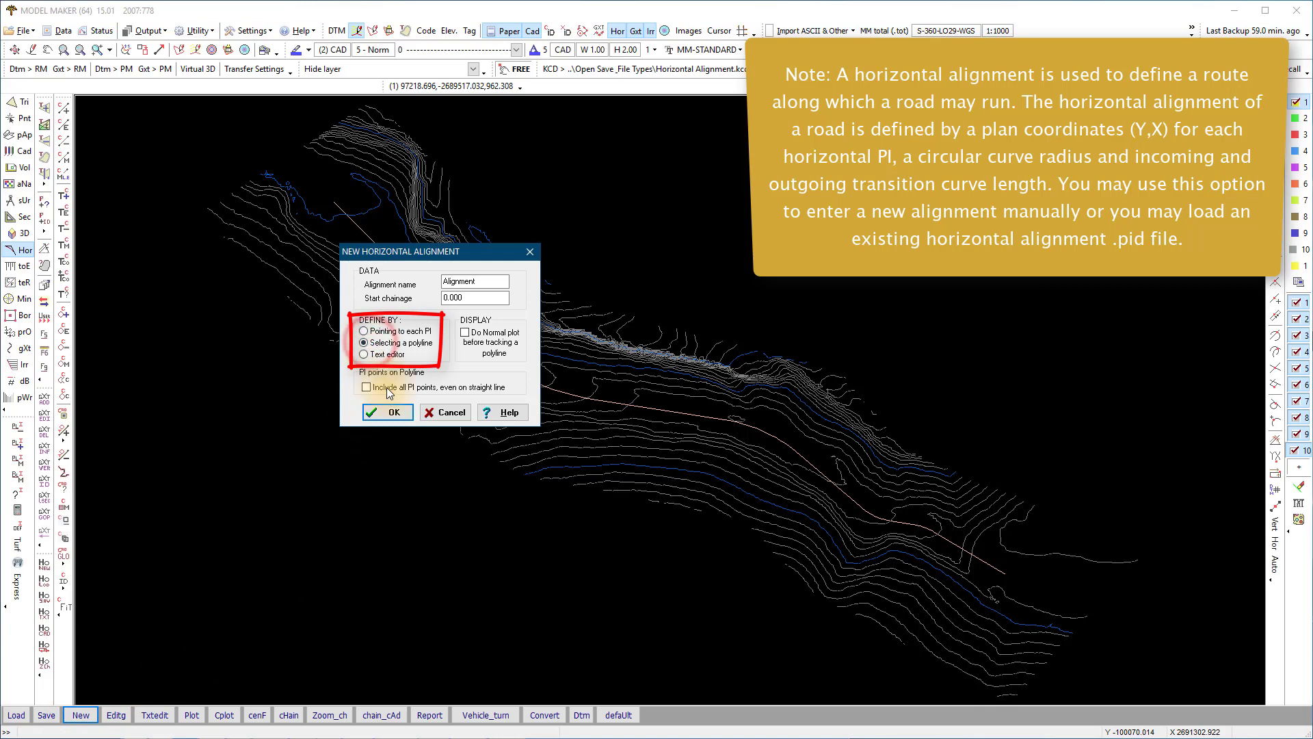
left_click(391, 413)
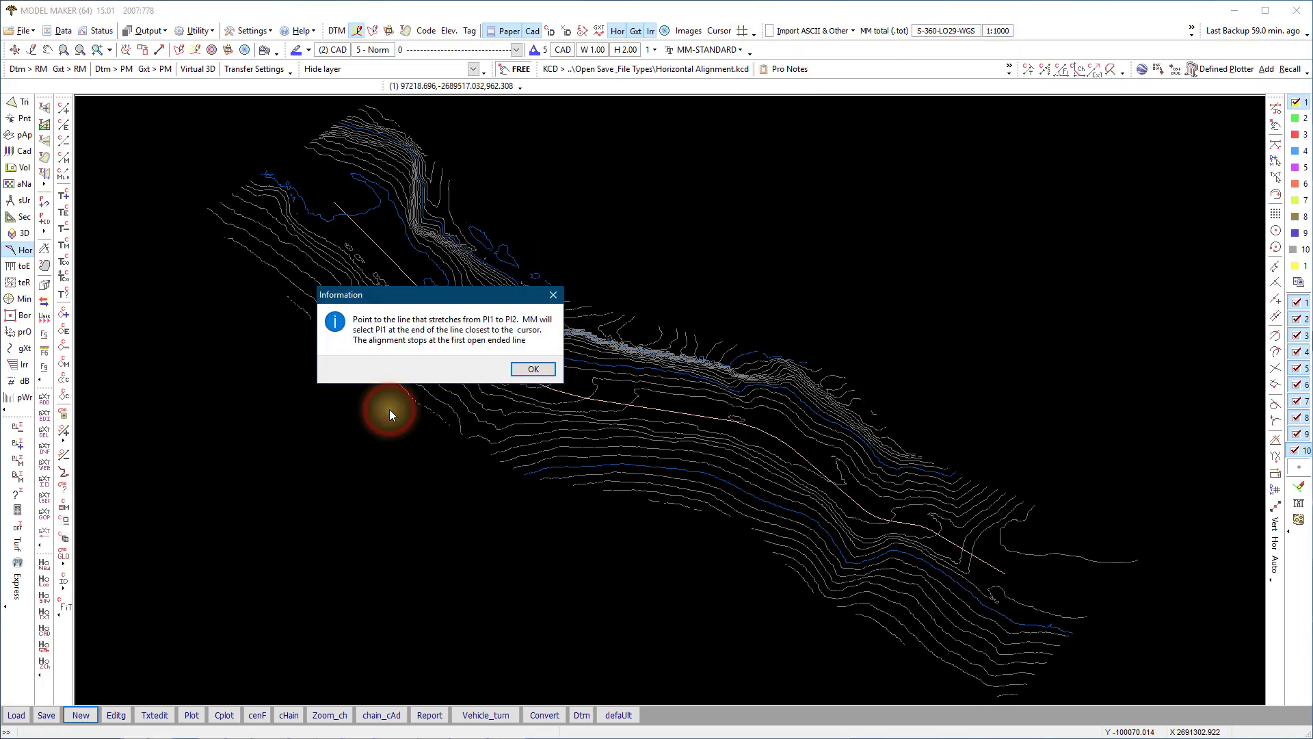
left_click(528, 371)
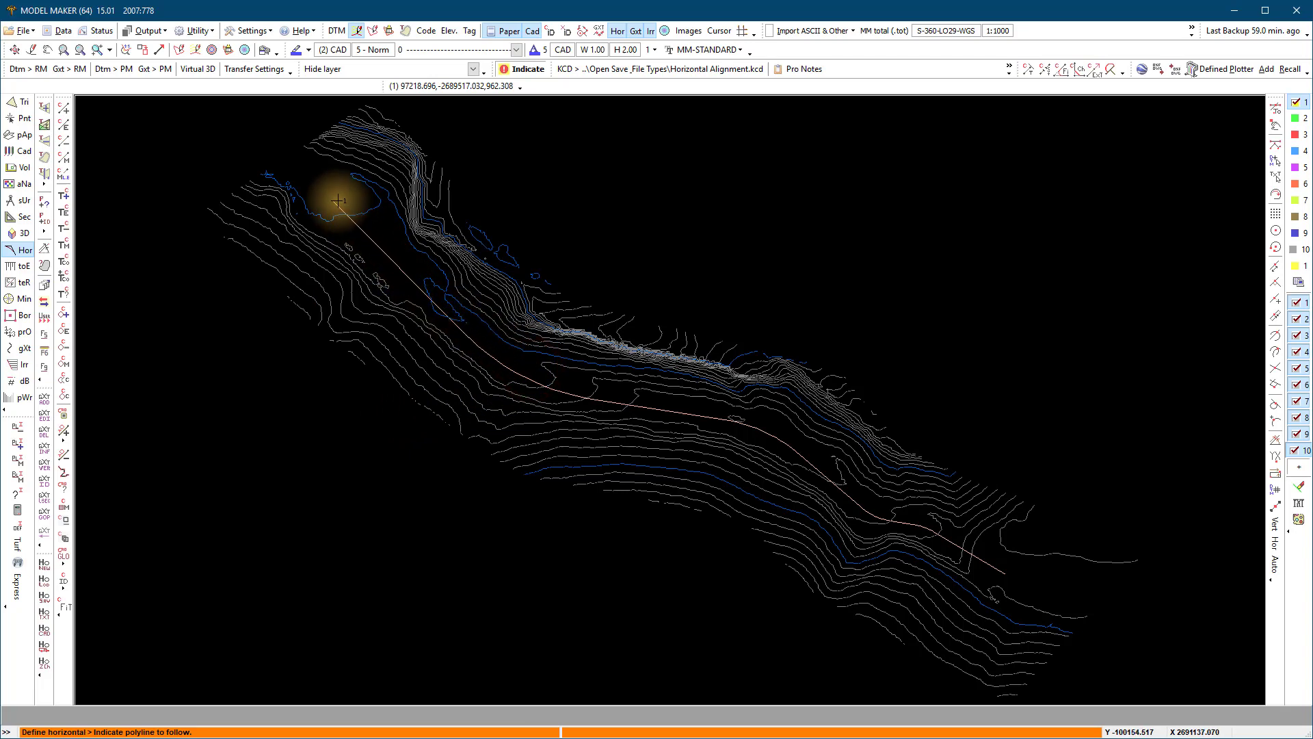
- Trace the alignment from the northwest end of the CAD polyline with first point PI1 and CAD arcs as initial radii, and toggle its display
left_click(337, 203)
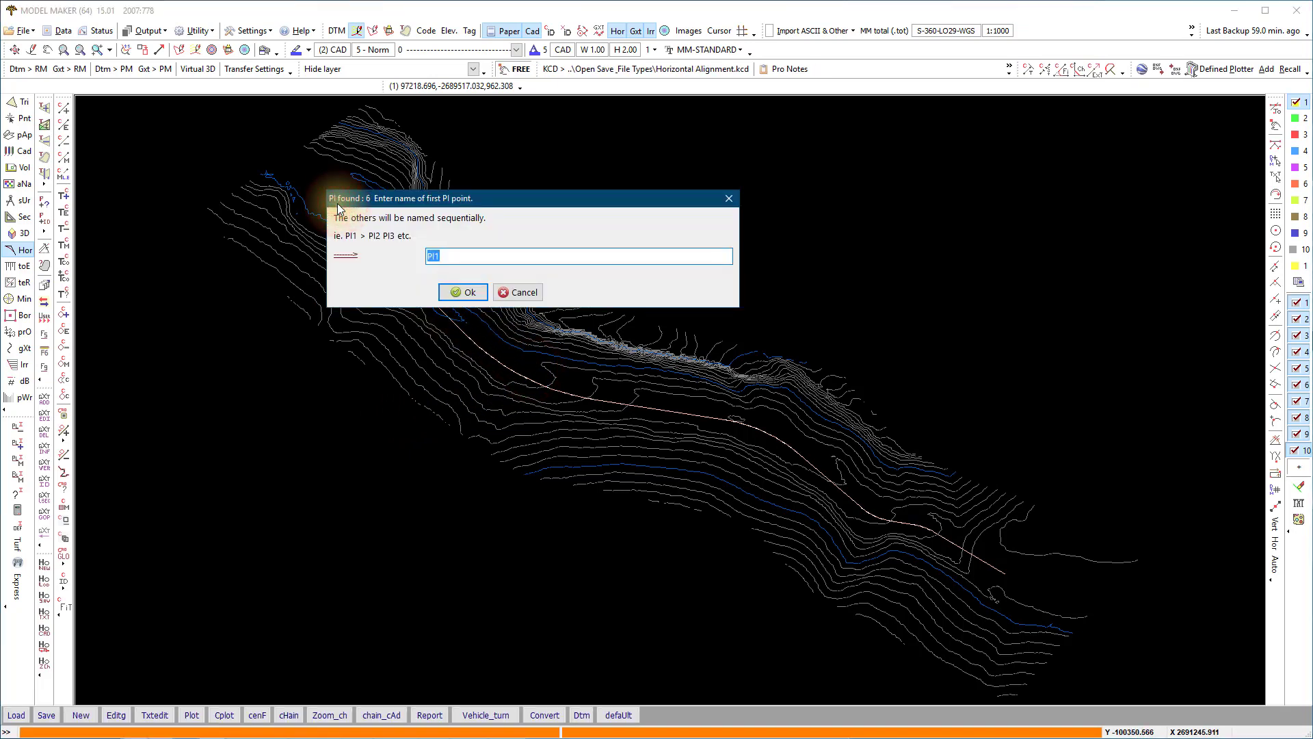
left_click(469, 293)
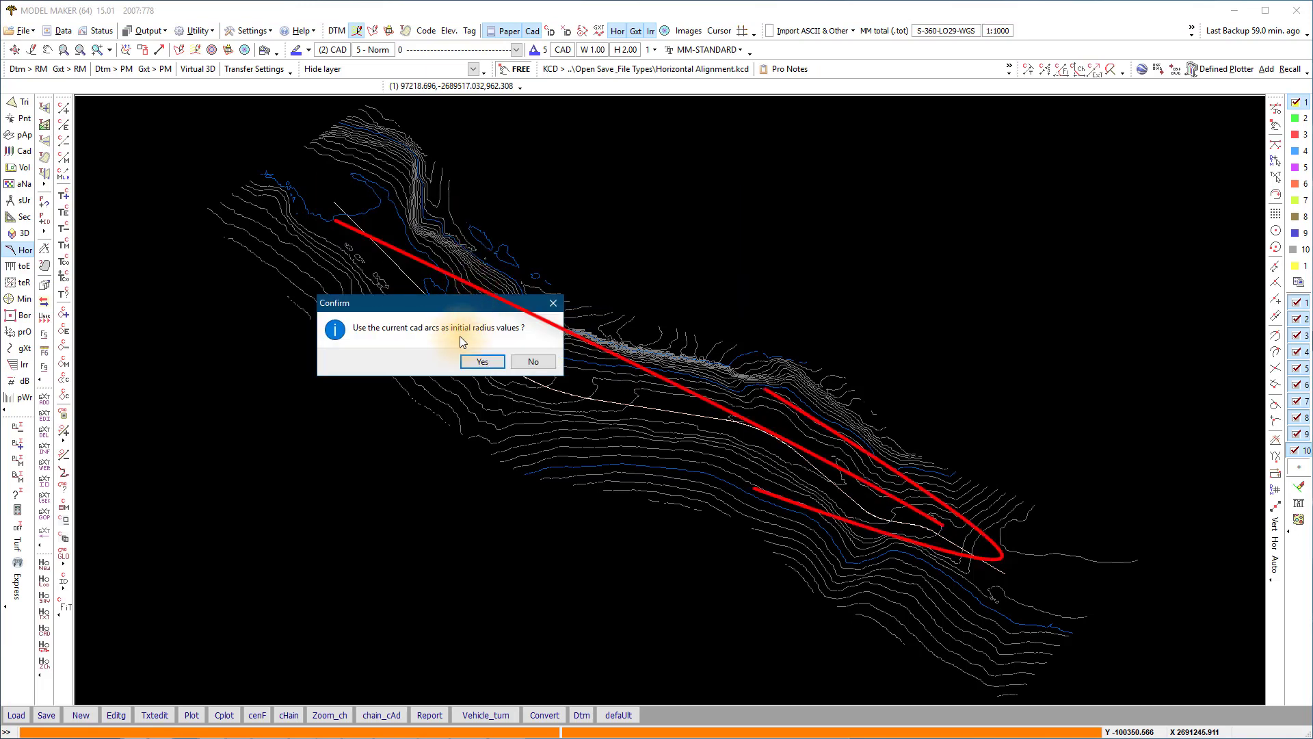
left_click(480, 362)
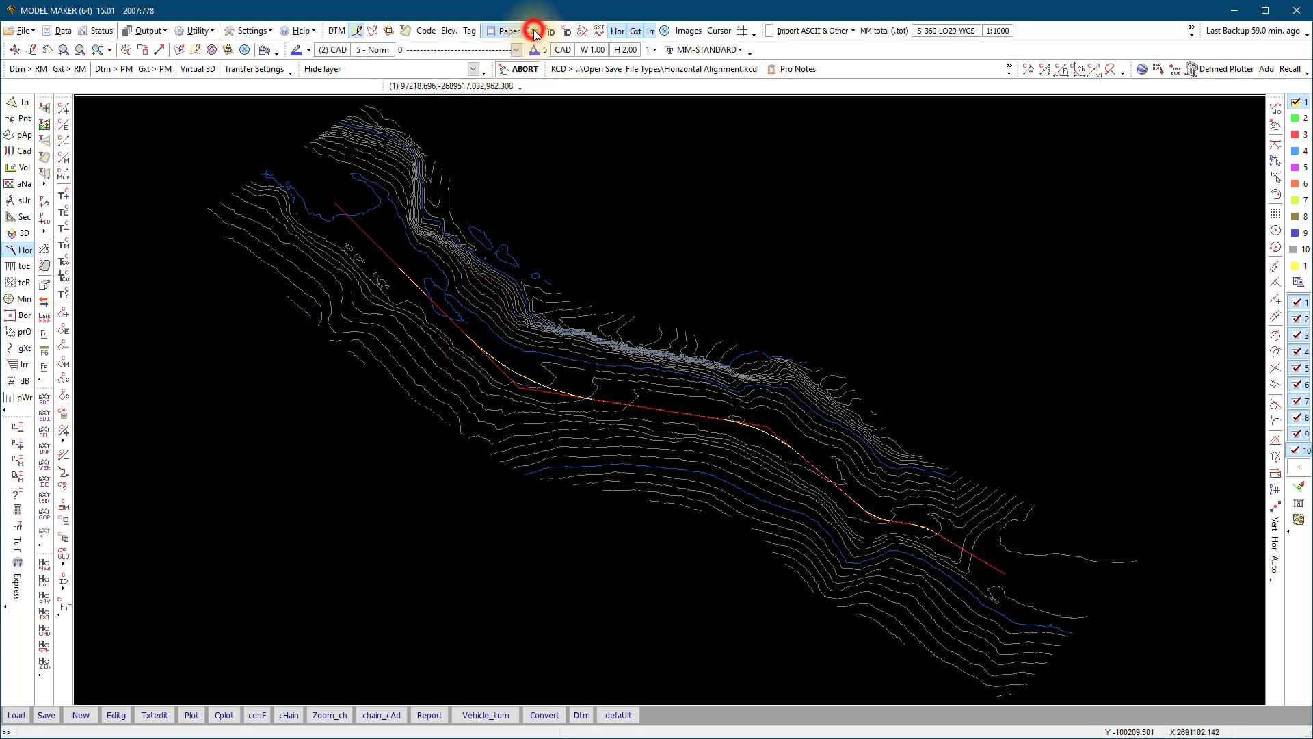
left_click(616, 31)
left_click(617, 32)
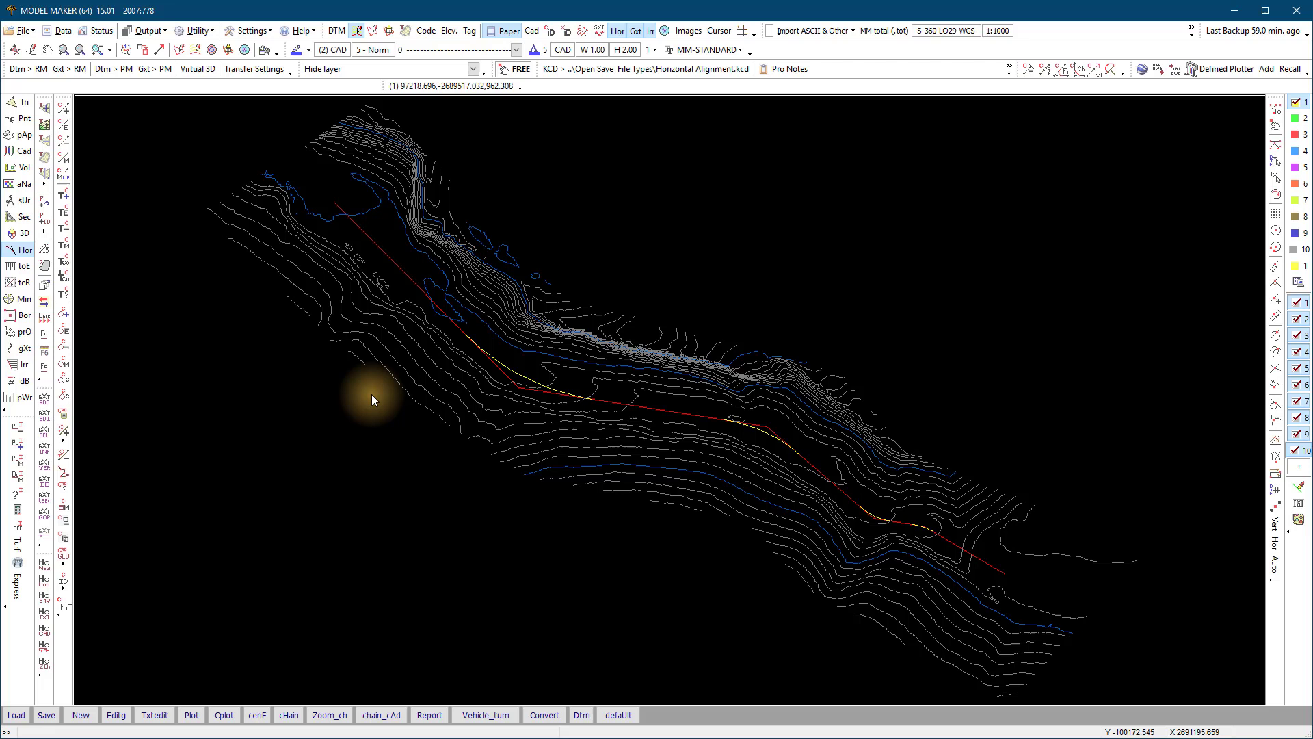
- Save the horizontal alignment as a .pid file named "Open and Save" in the Open Save & File Types folder
left_click(46, 716)
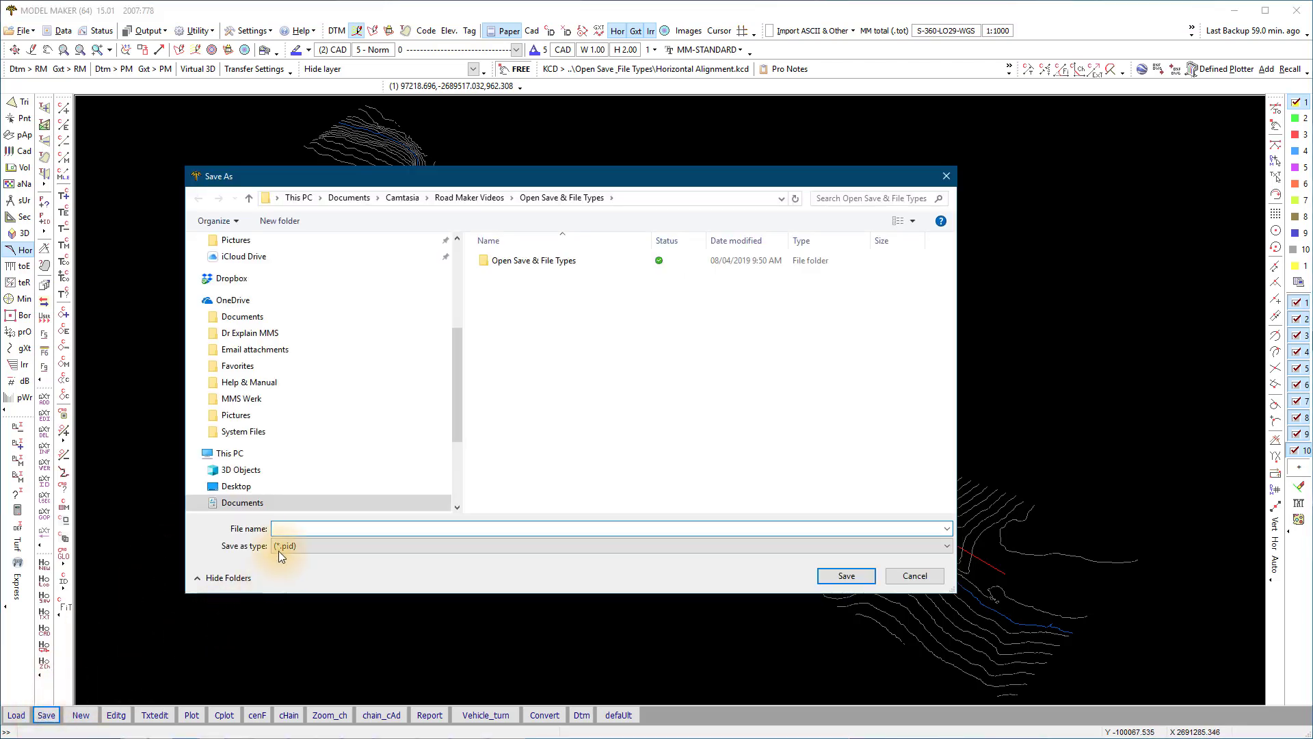
type("O")
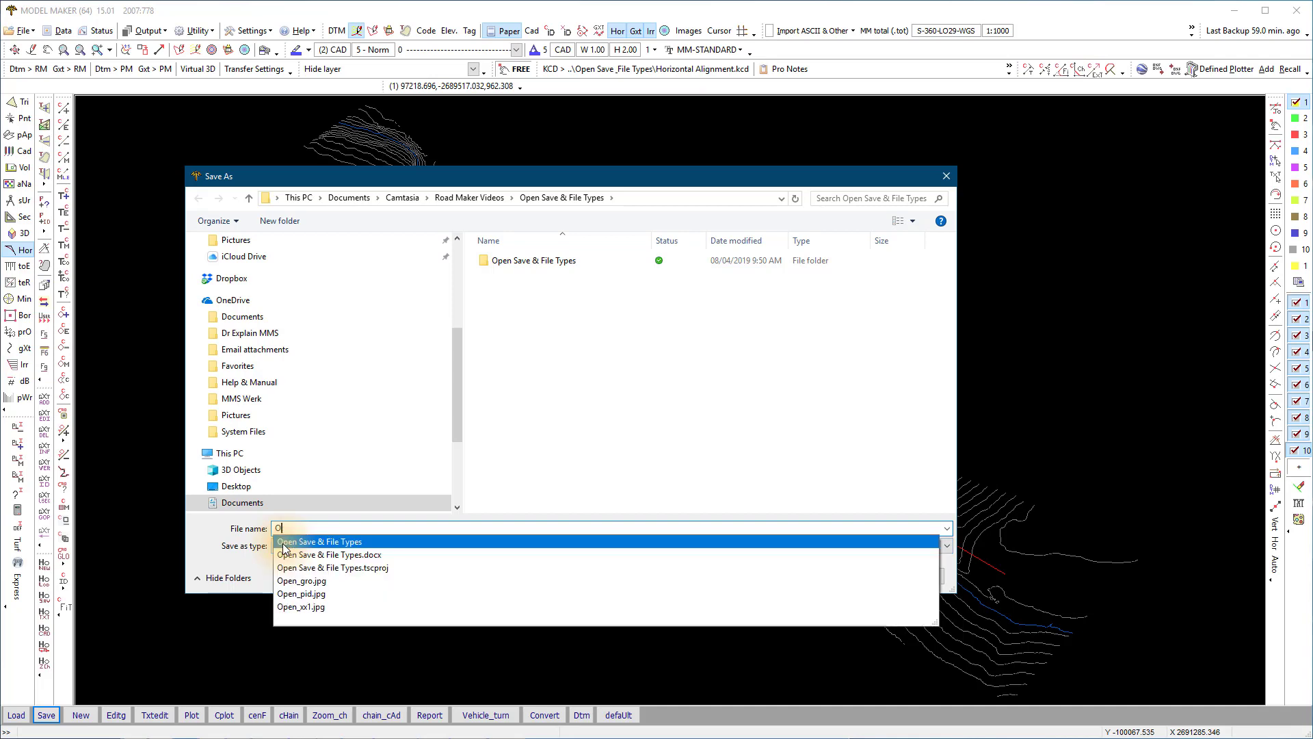
type("pen ")
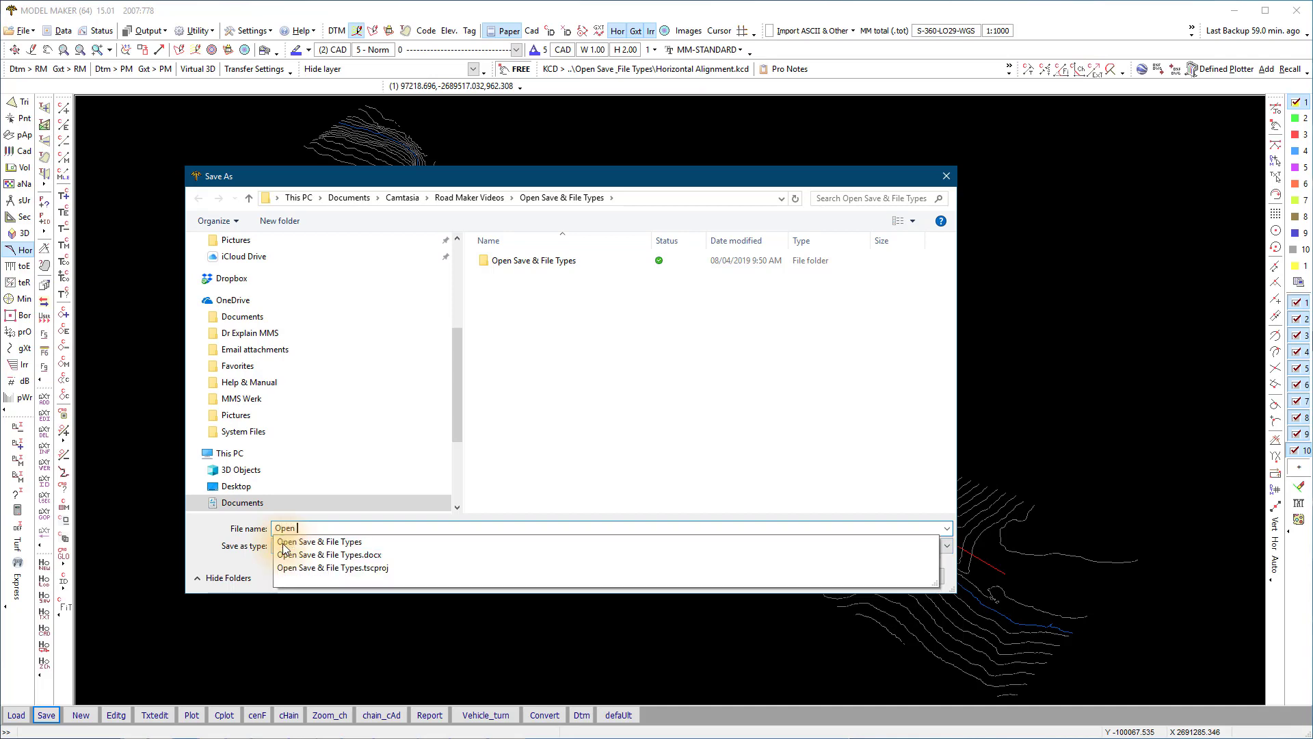
type("and")
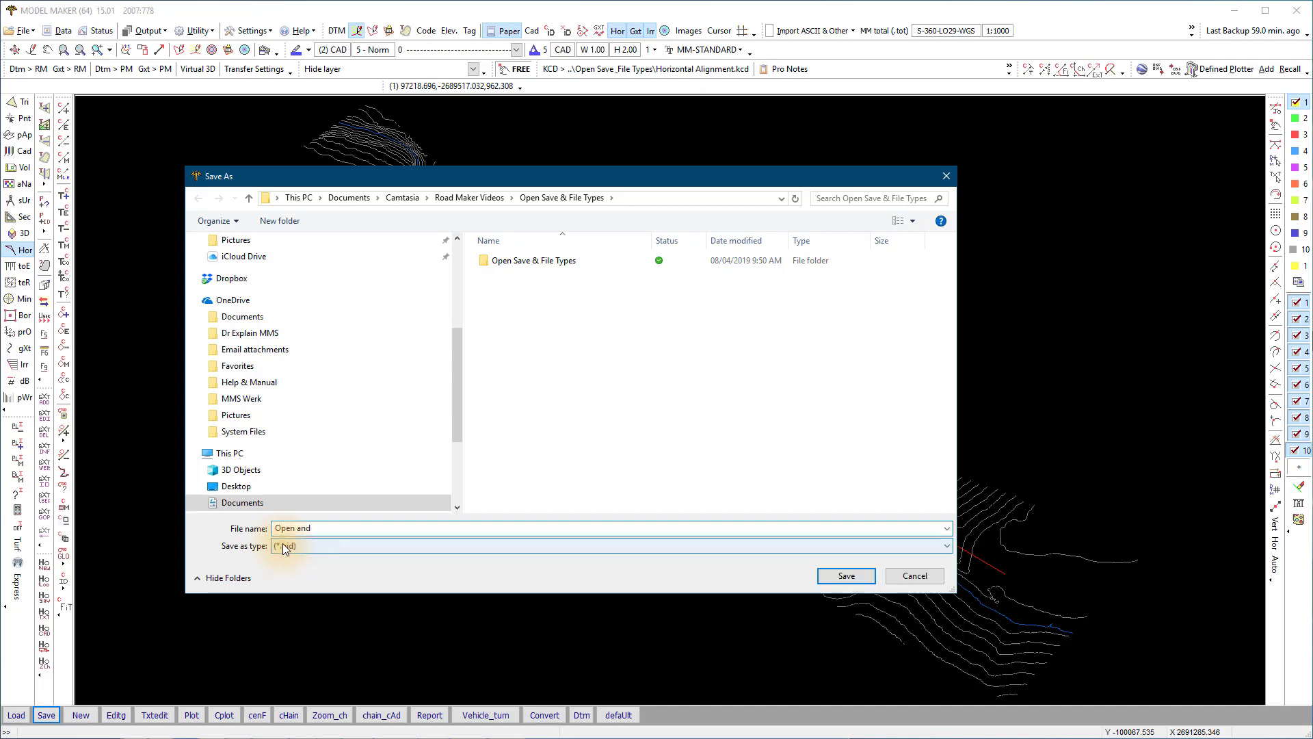
type(" Save")
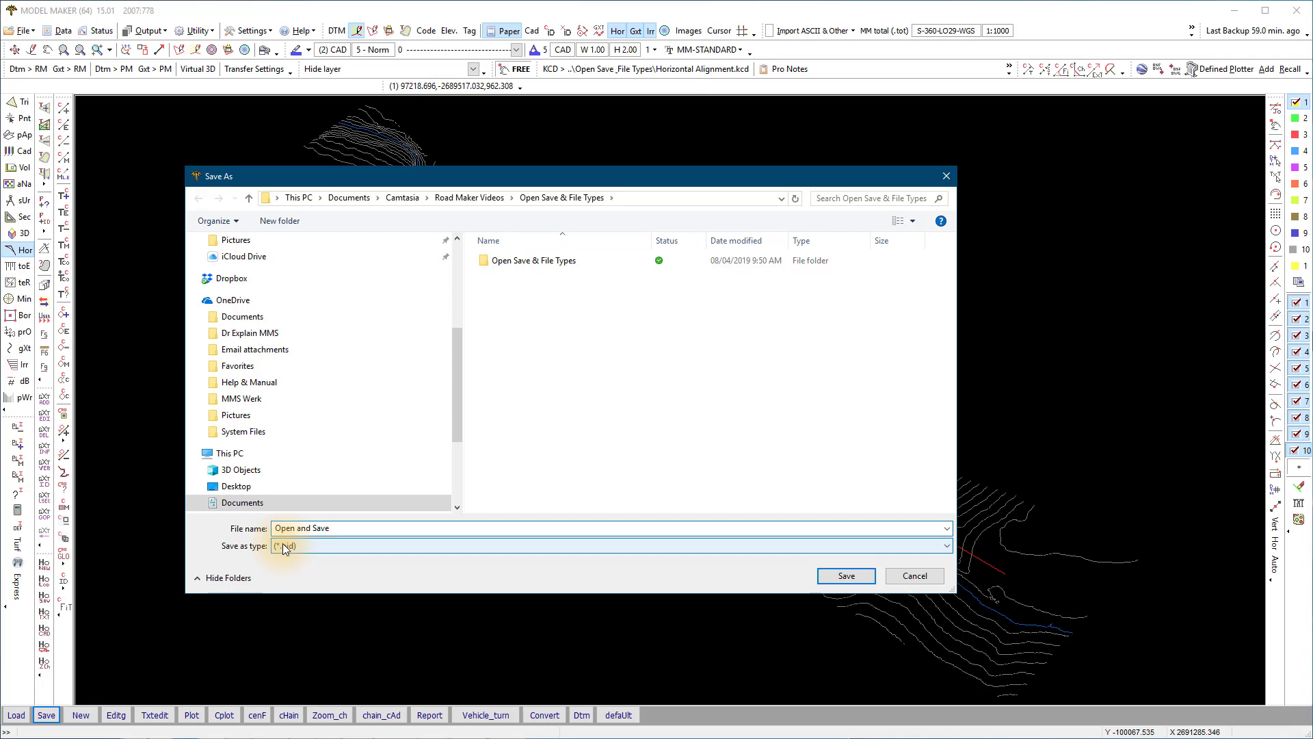
left_click(826, 575)
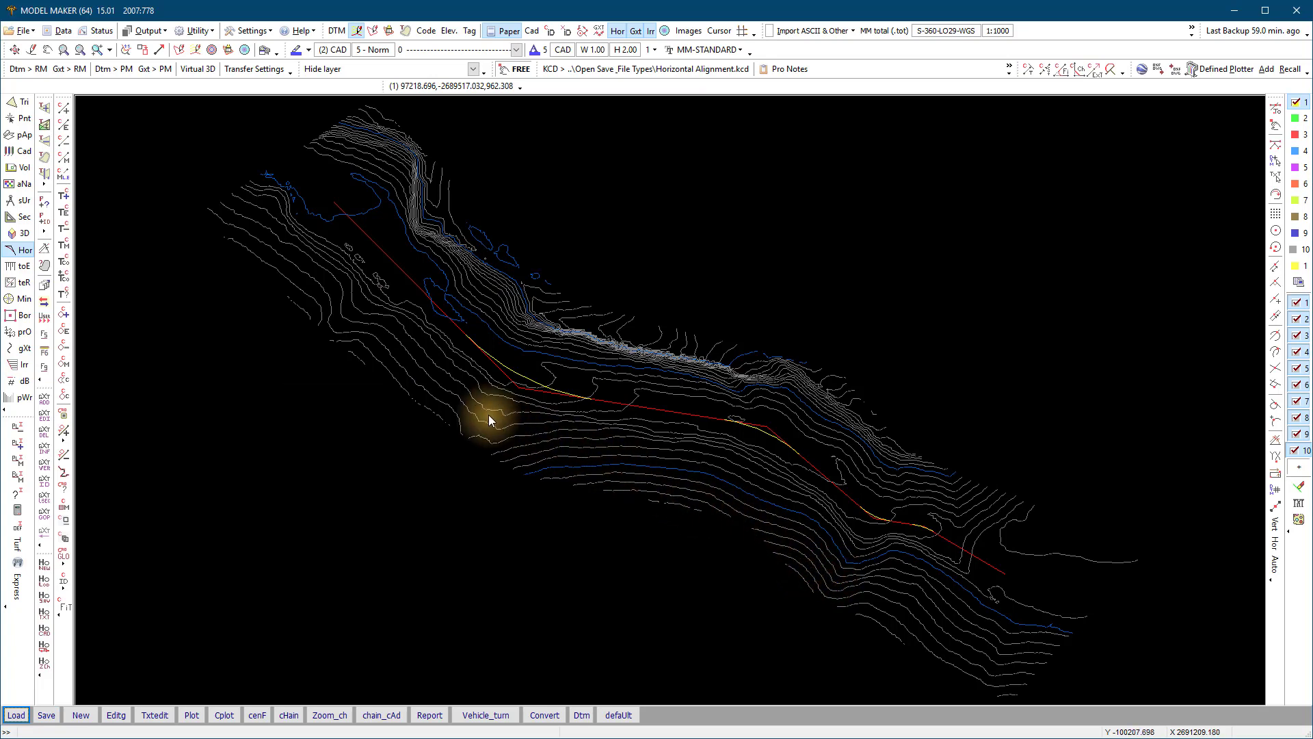
- Extract ROAD MAKER (.xx1) cross-sections along the current alignment from chainage 0.000 to 260.554 at interval 5, including BC and EC
left_click(24, 218)
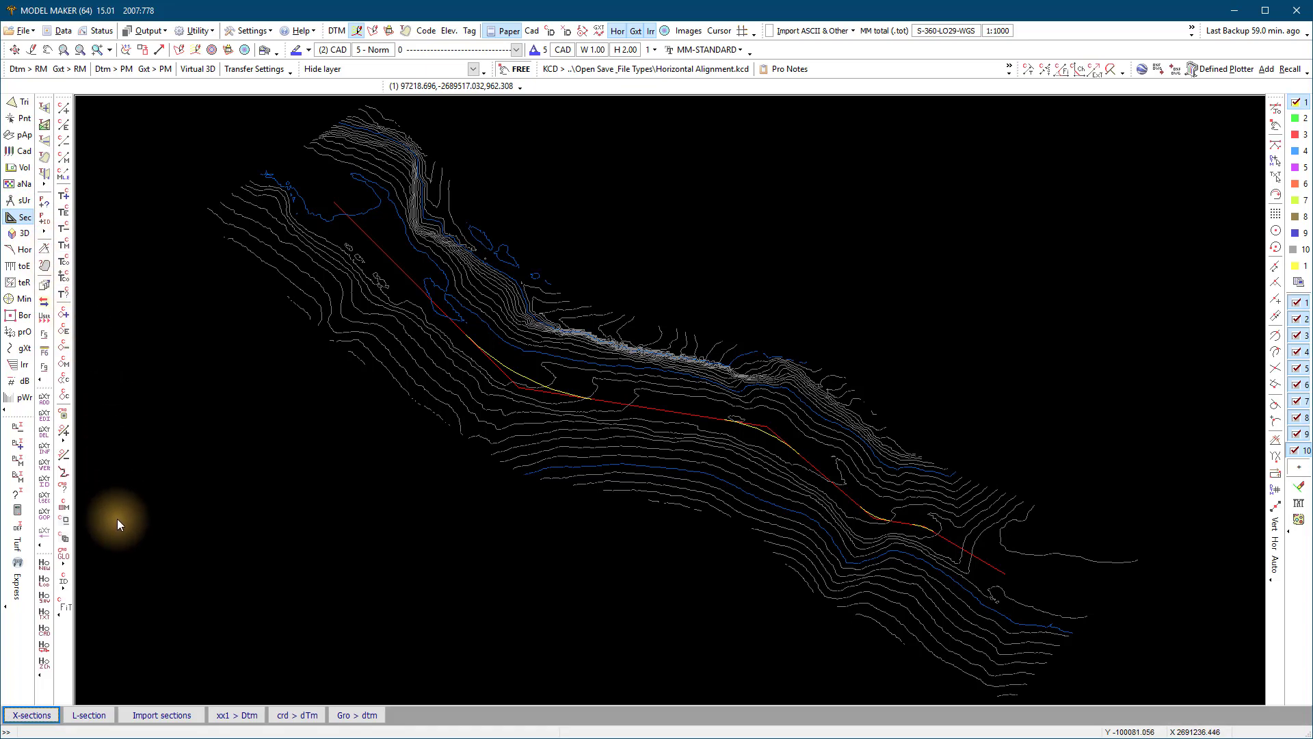
left_click(32, 716)
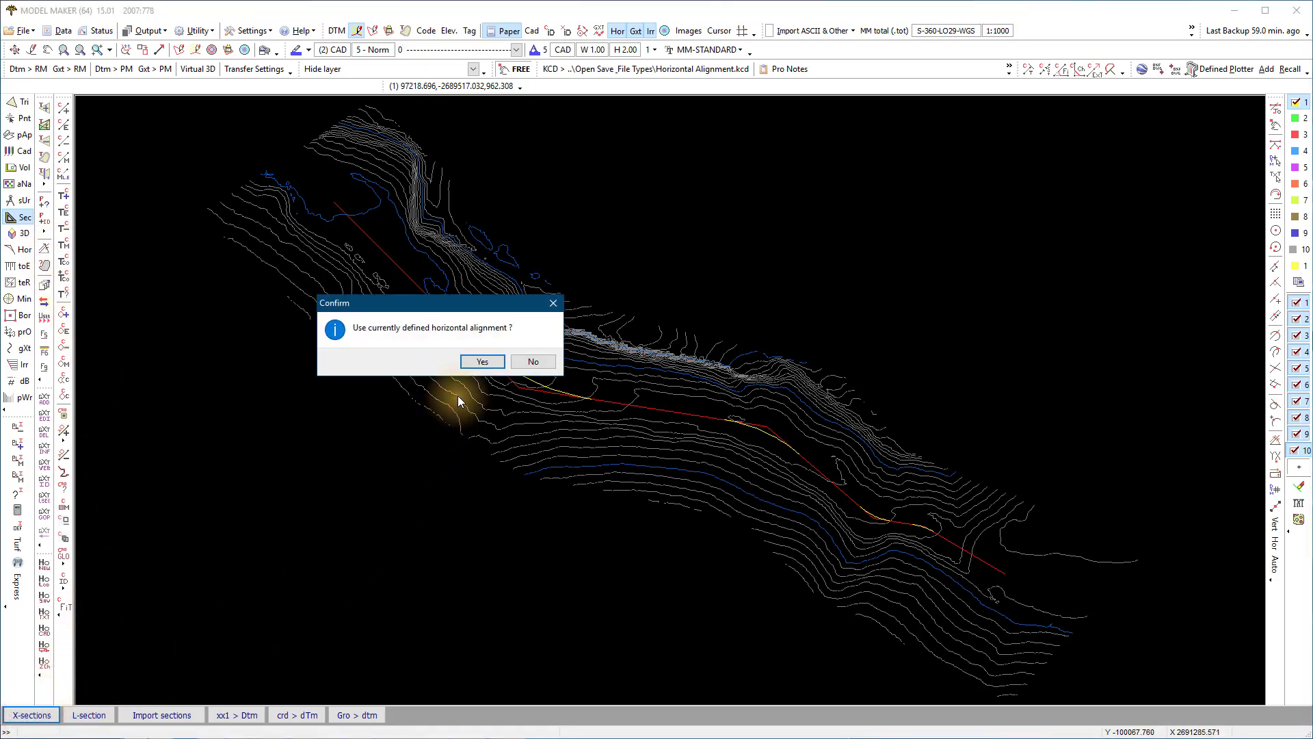
left_click(479, 361)
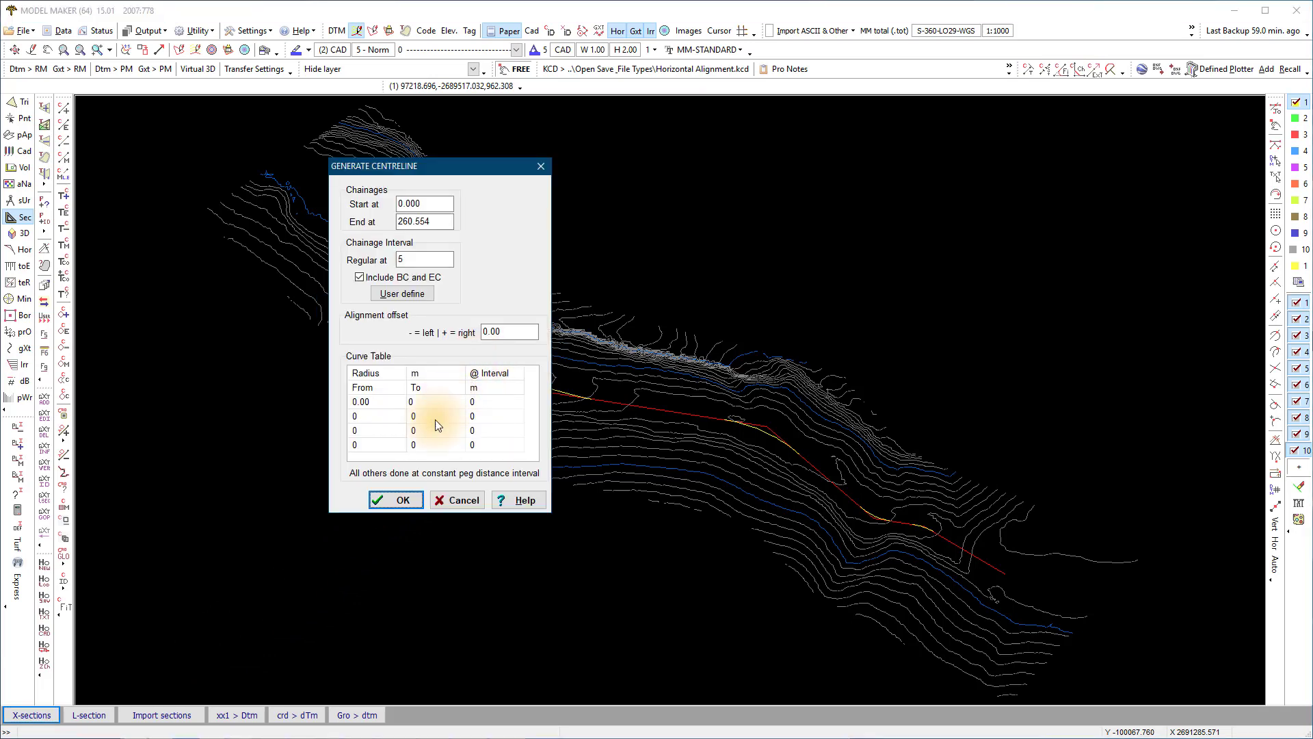
left_click(390, 499)
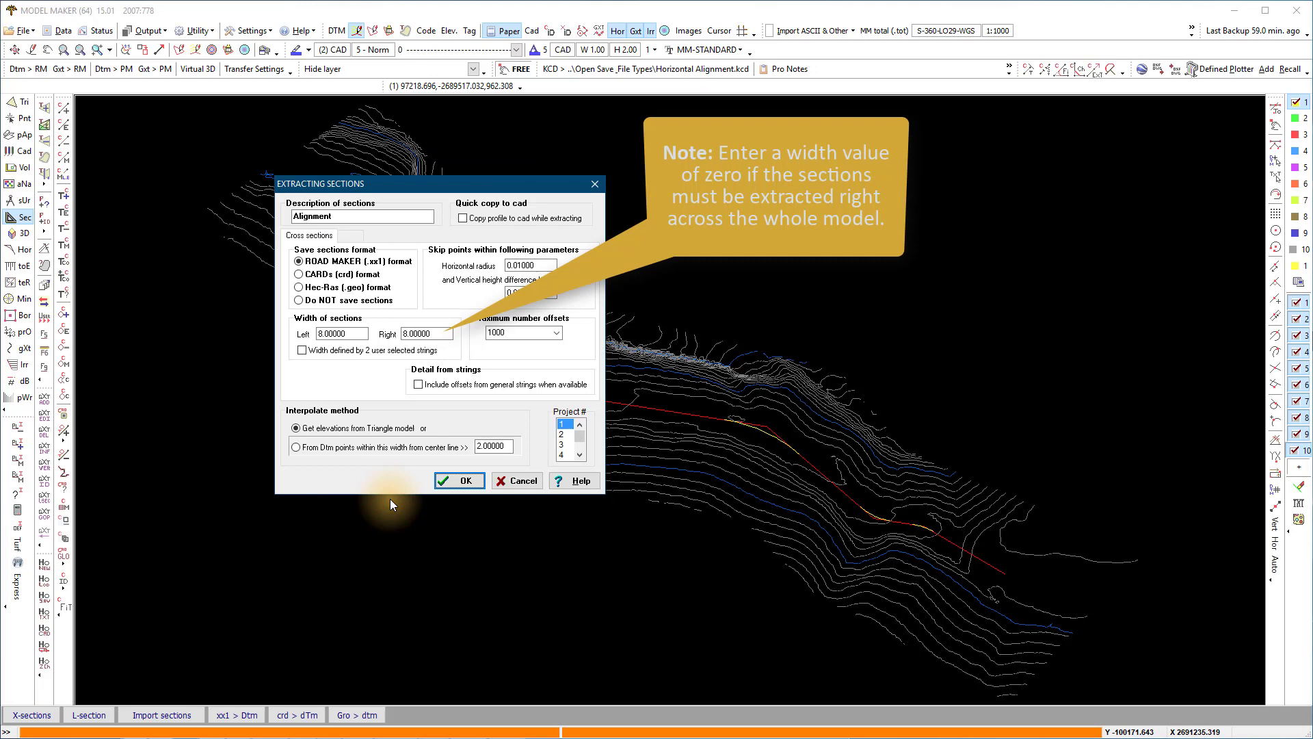
left_click(455, 480)
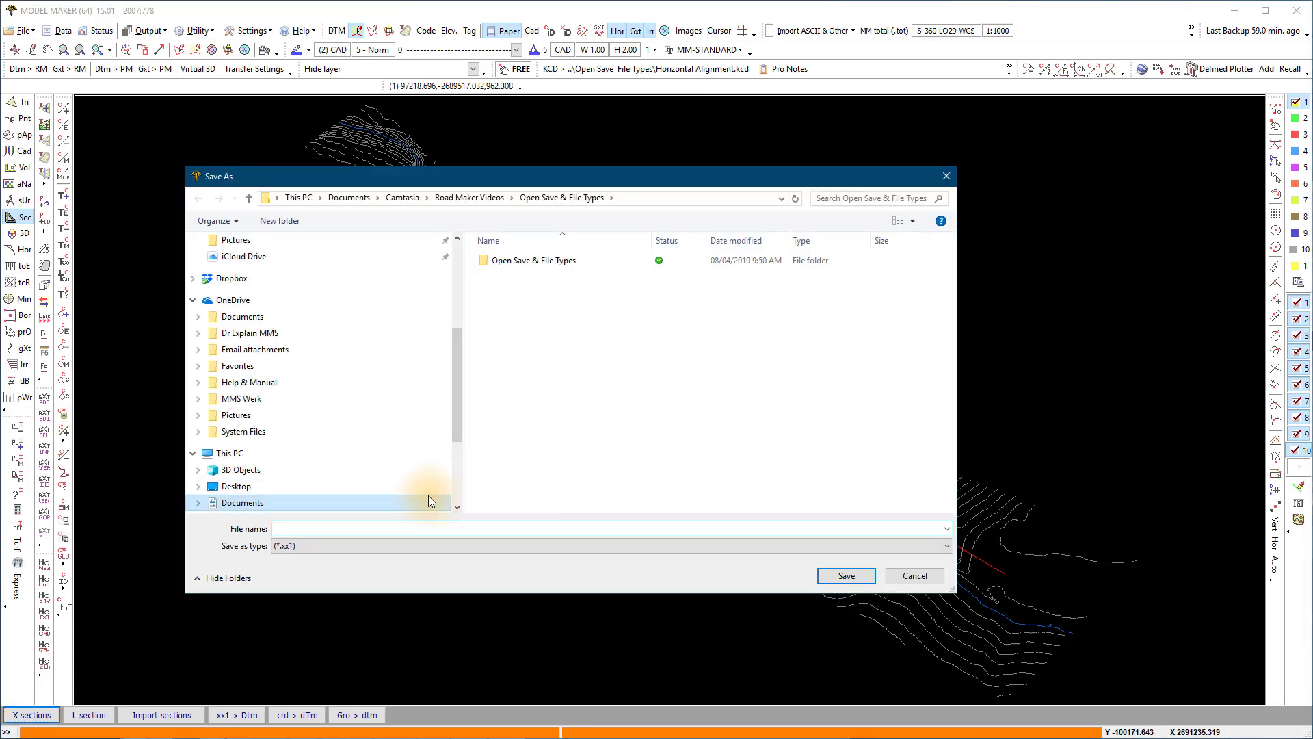
- Save the extracted cross-sections as an .xx1 file named "Open and Save"
type("Open")
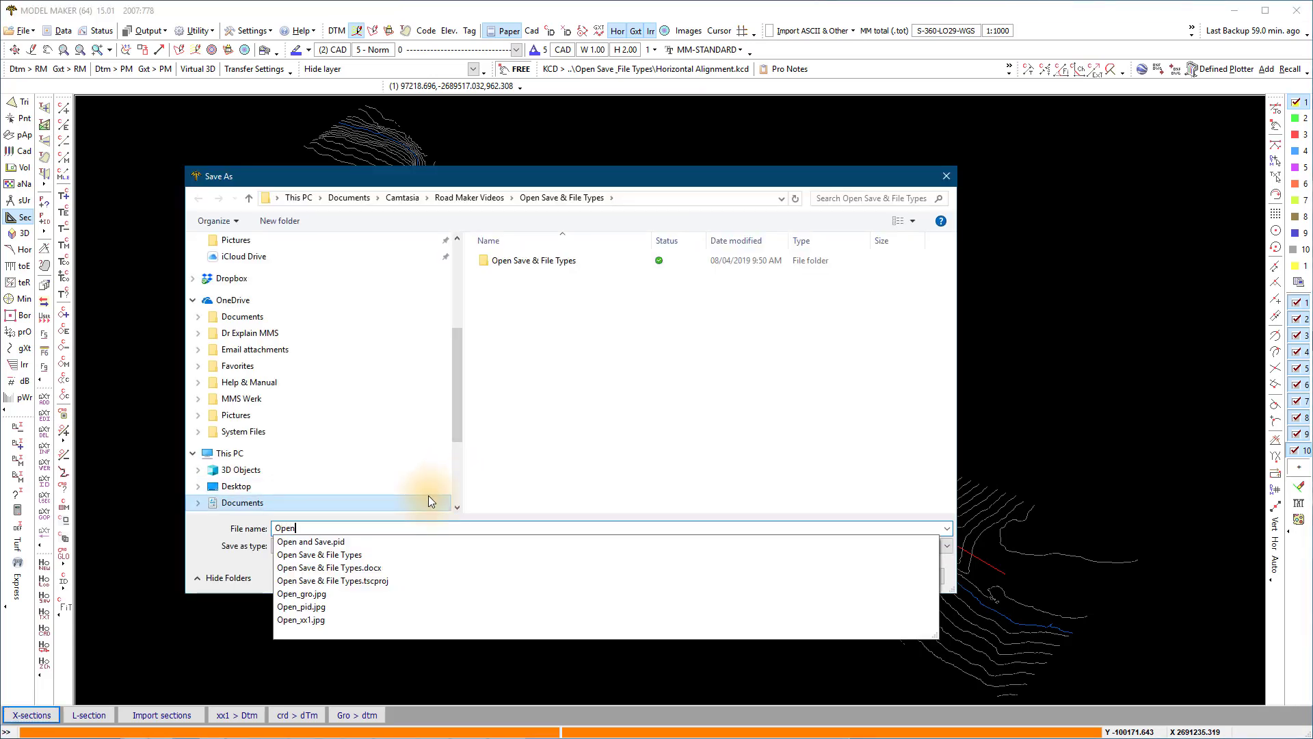
type(" and Save")
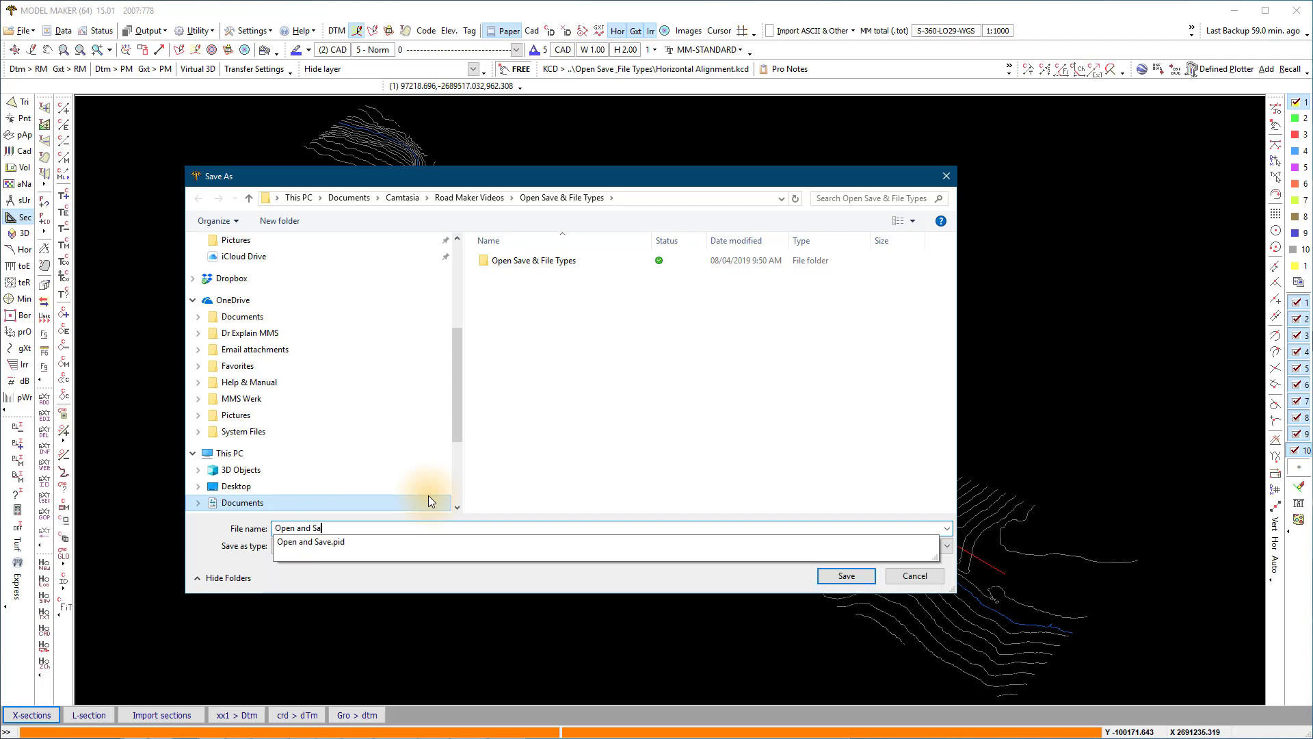
left_click(783, 573)
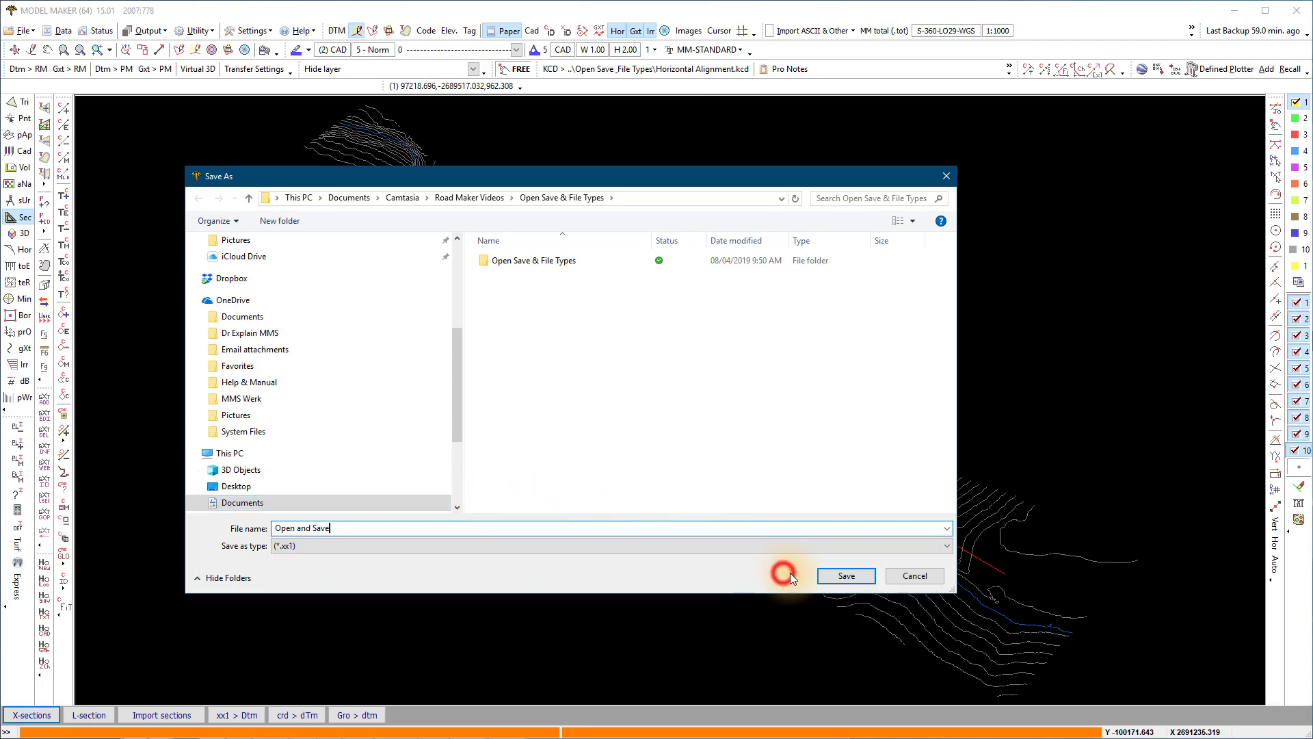
left_click(832, 573)
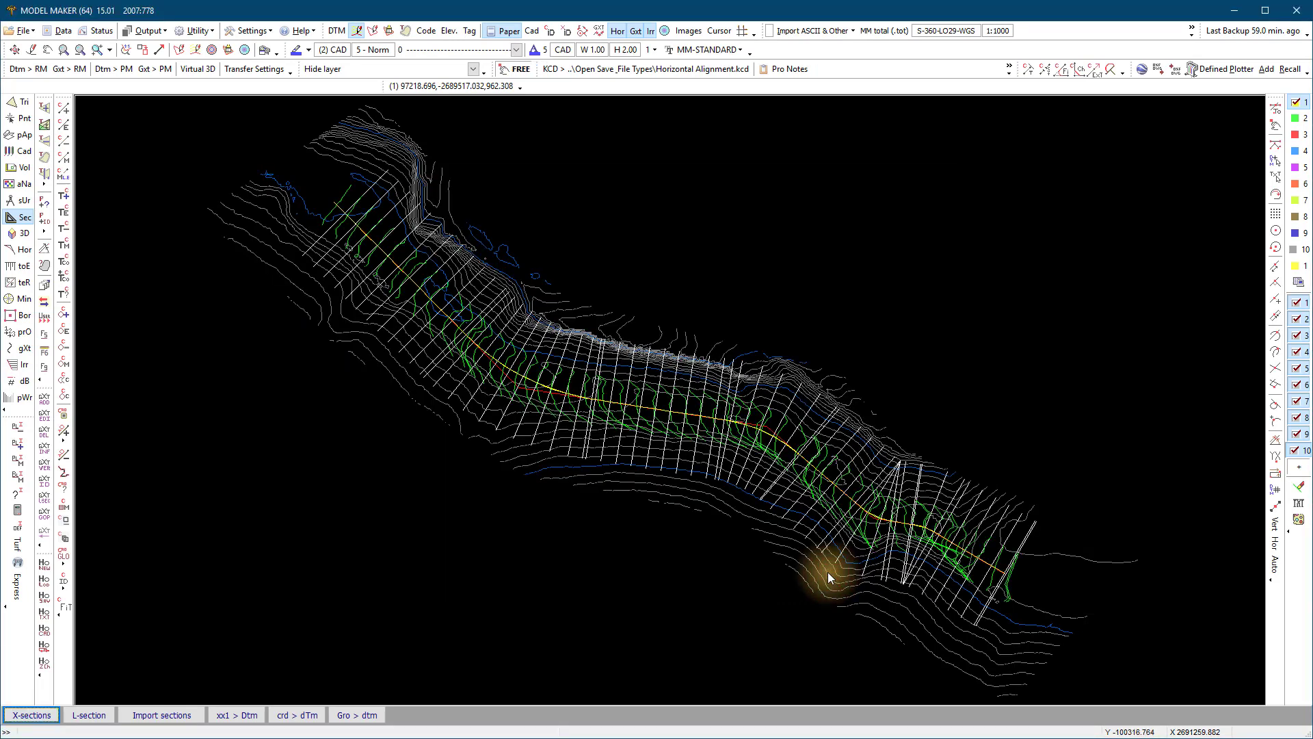
- Extract a ROAD/PIPE MAKER (.gro) long section along the current road alignment from chainage 0.000 to 260.554, taking elevations from the triangle model
left_click(32, 51)
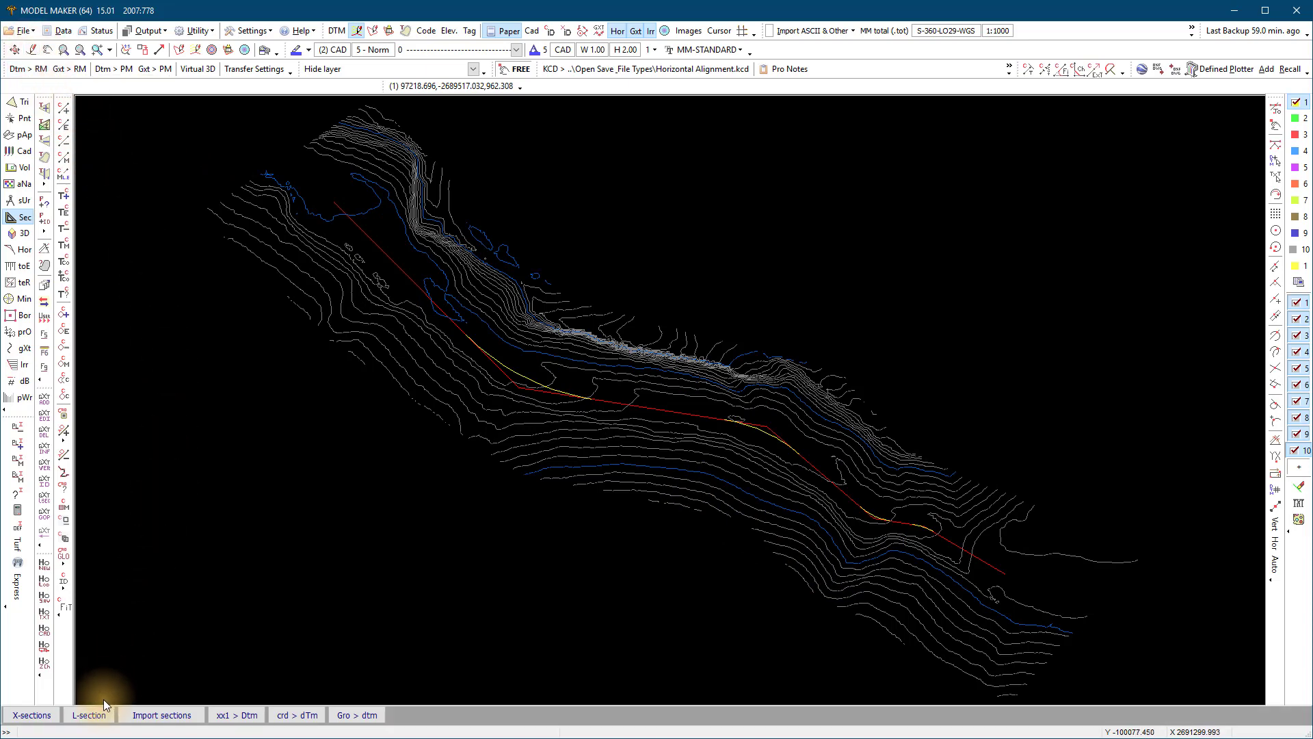
left_click(89, 715)
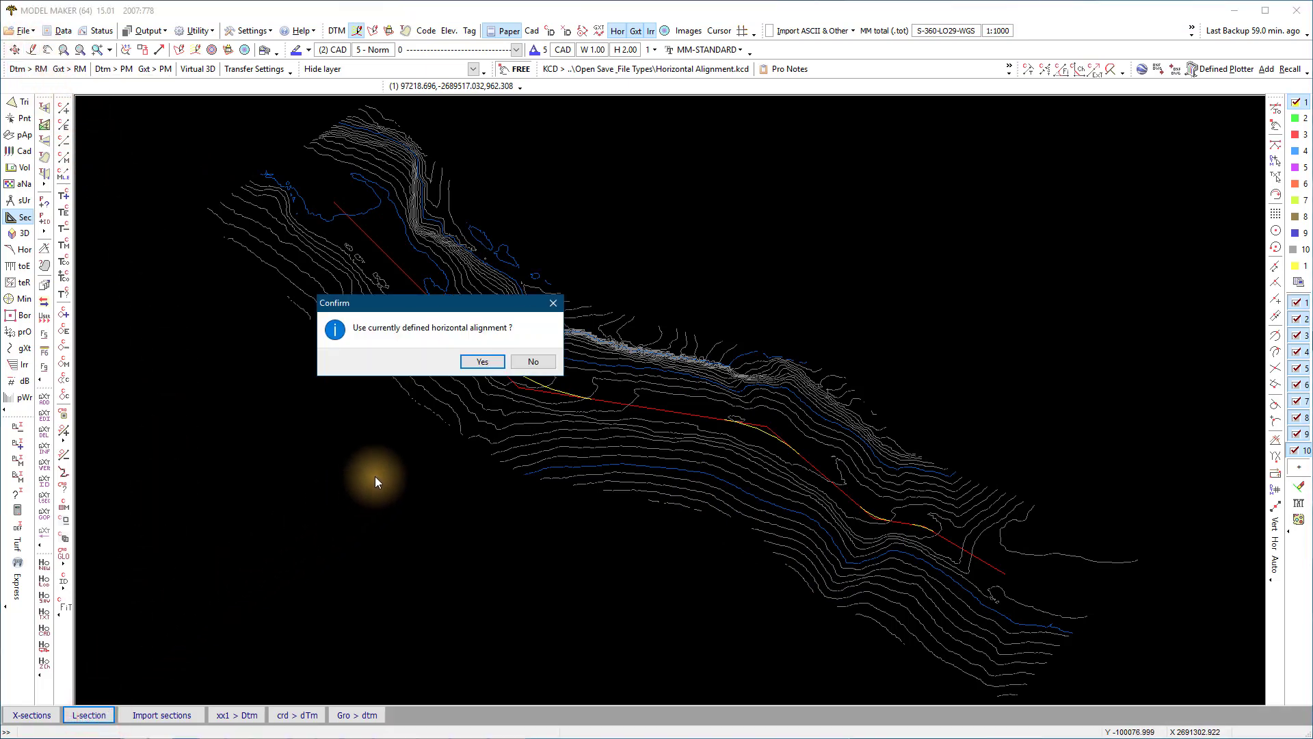
left_click(482, 361)
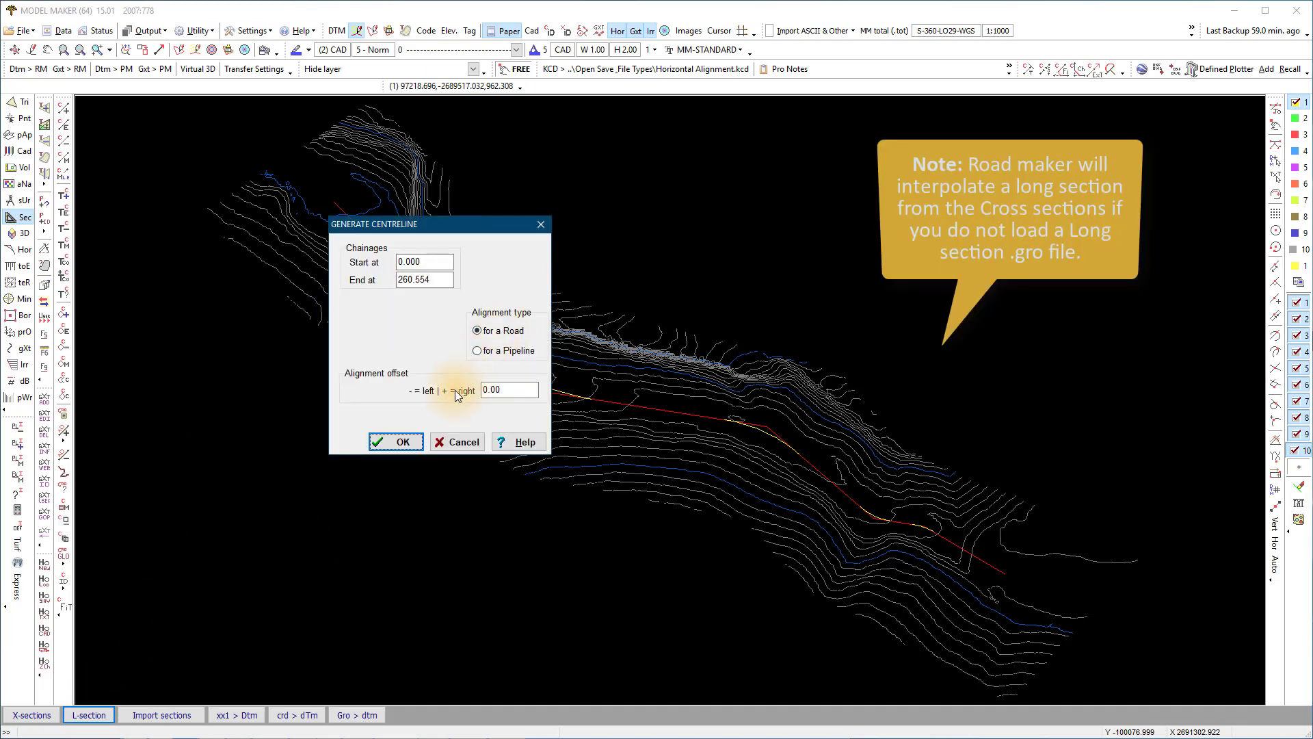
left_click(408, 444)
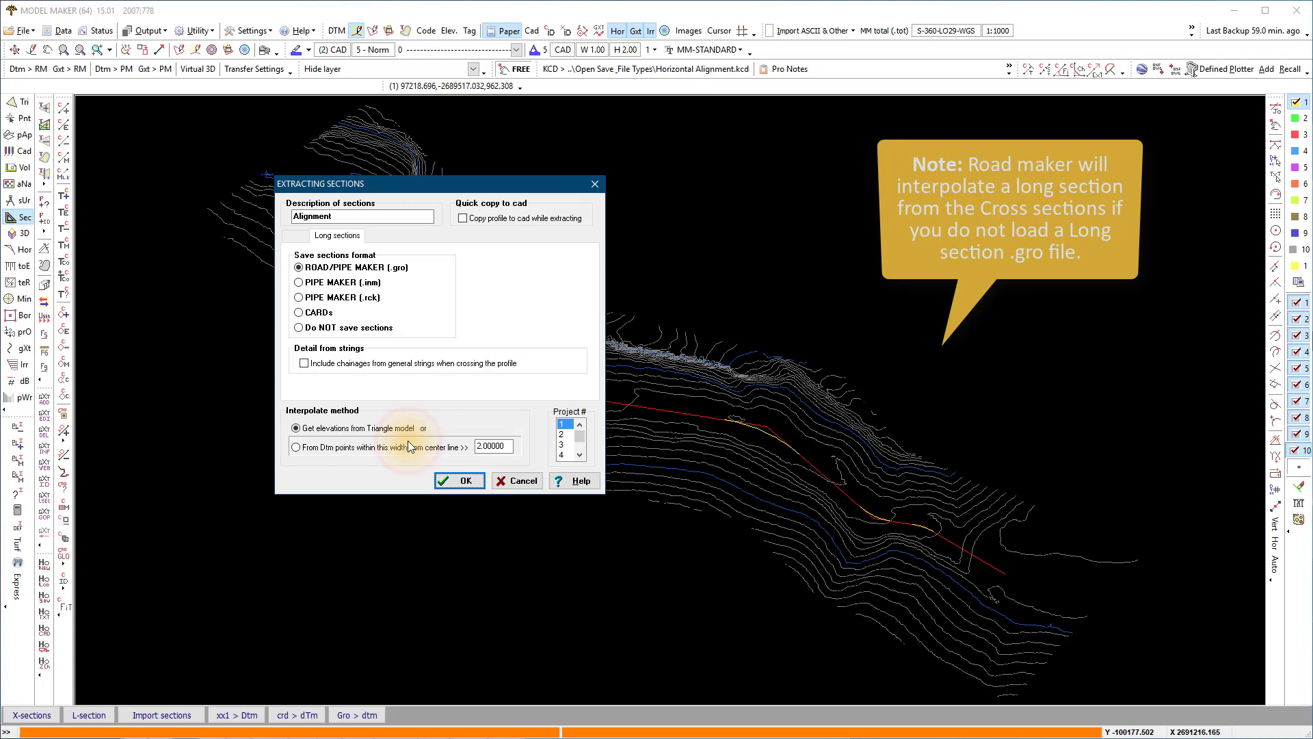
left_click(448, 480)
- Save the extracted long section as a .gro file named "Open and Save" and refresh the drawing display
type("O")
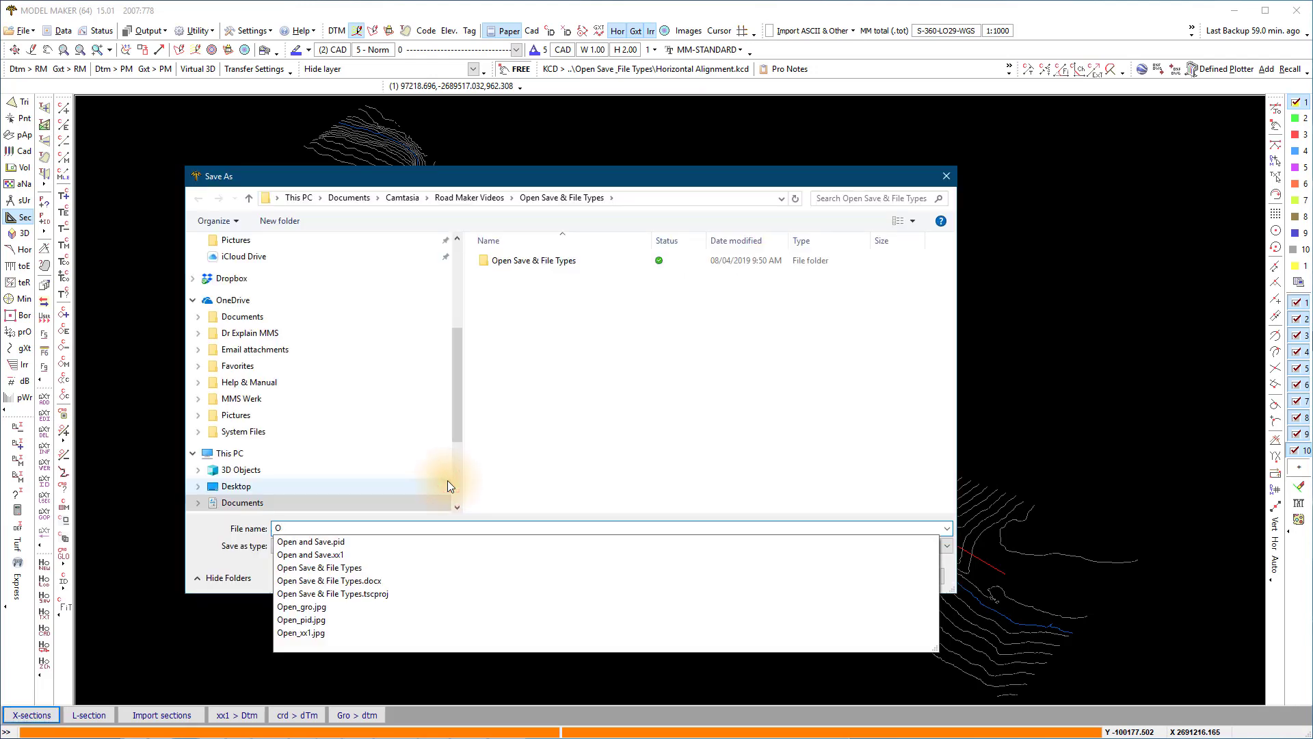
type("pen and Save")
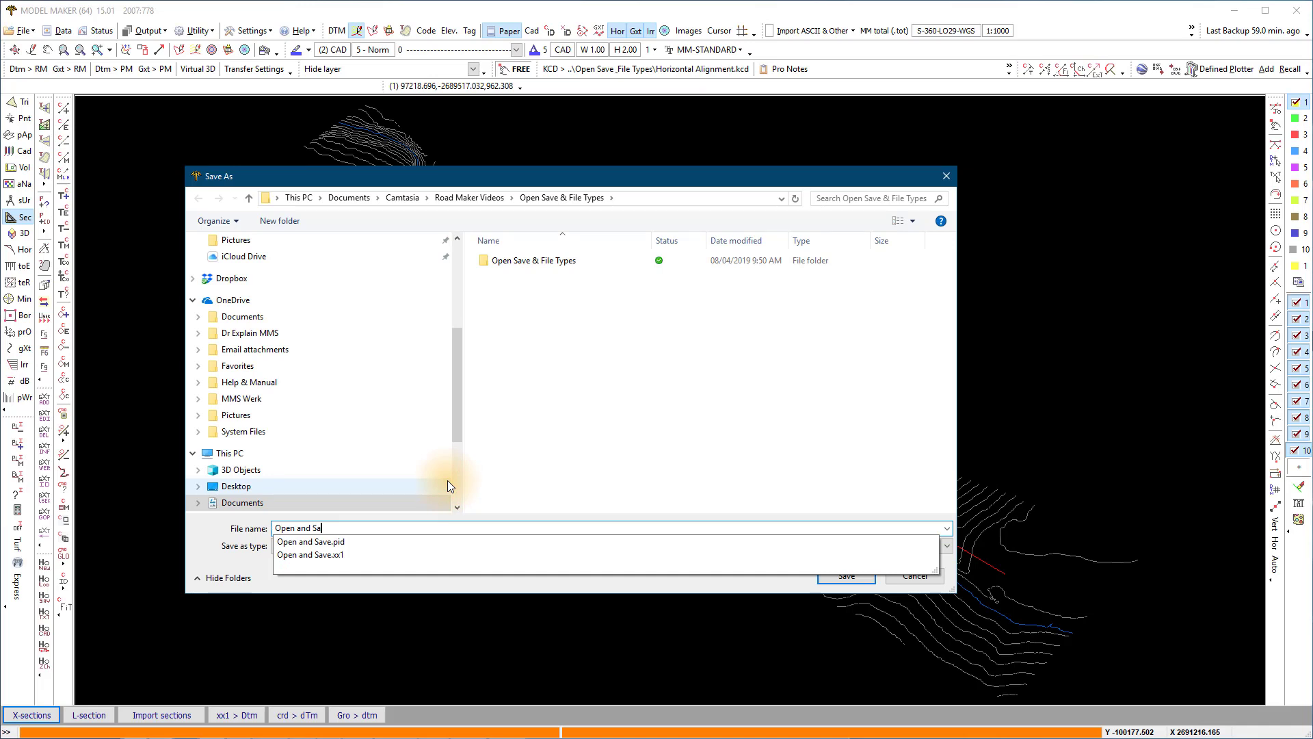
left_click(702, 582)
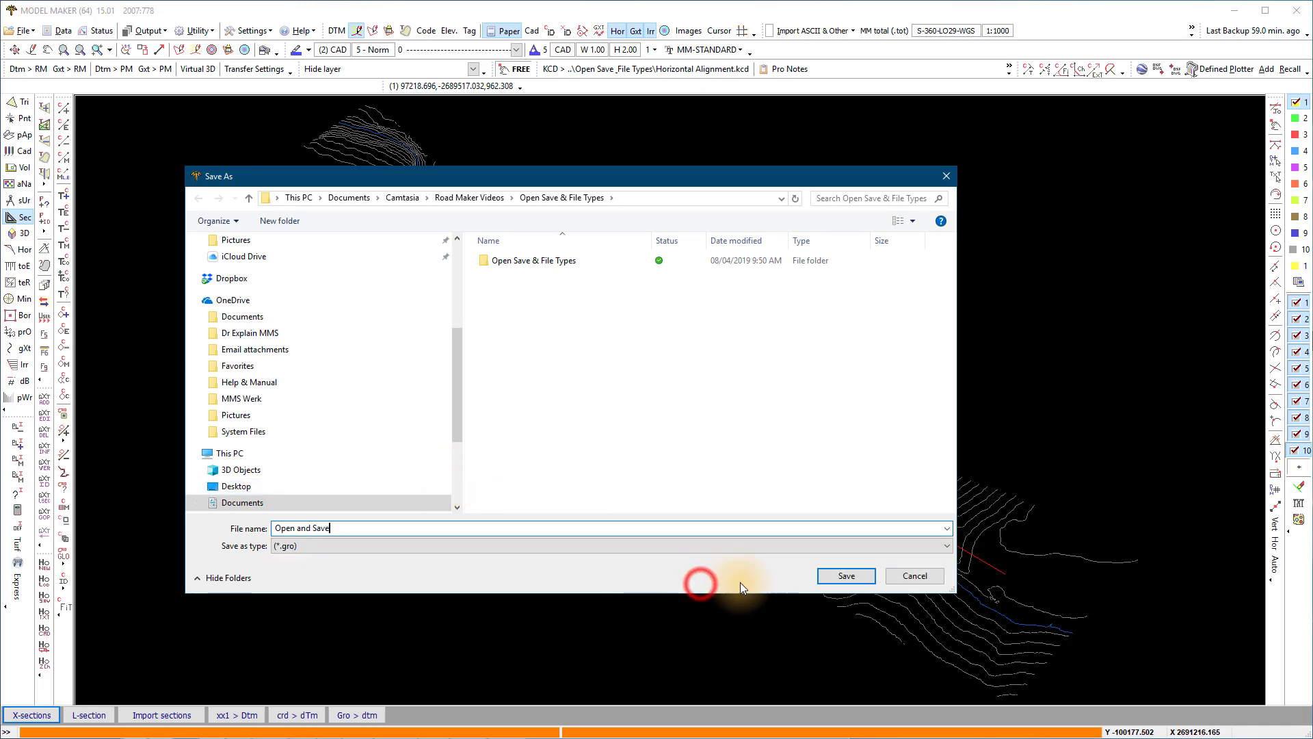
left_click(840, 577)
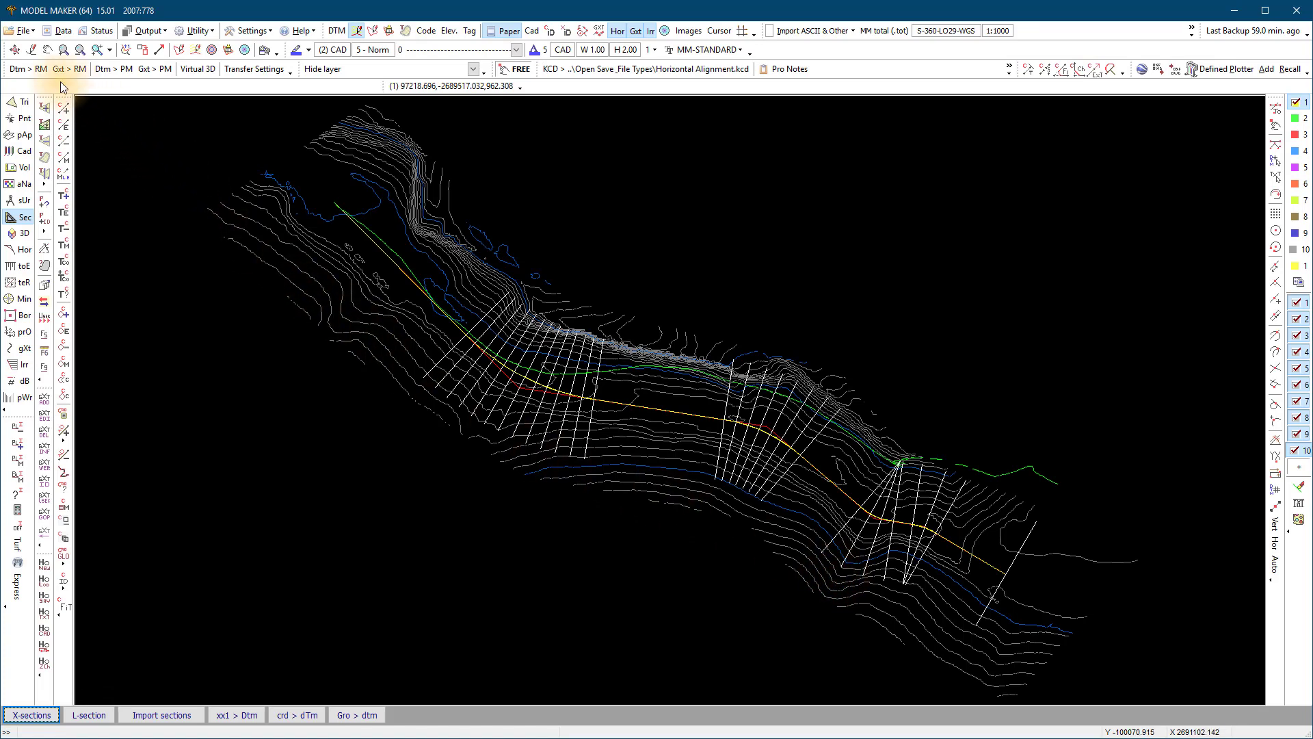
left_click(31, 51)
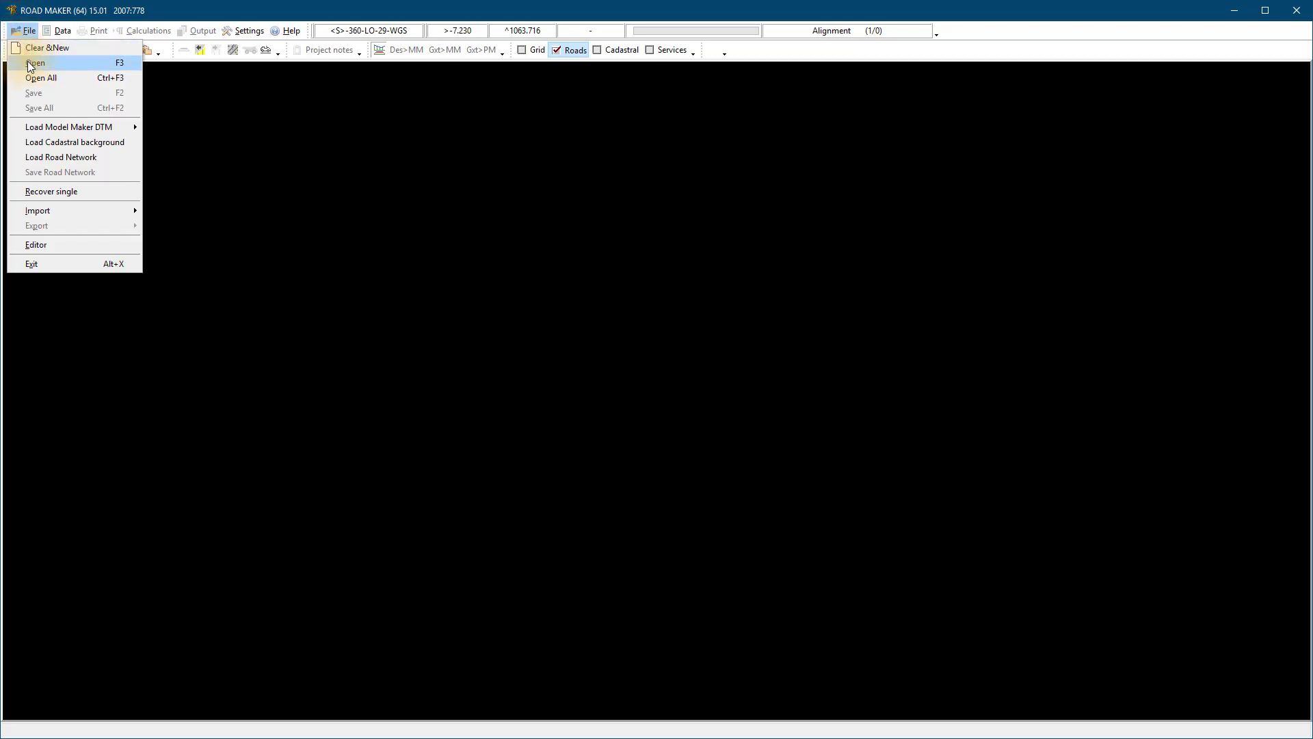
- In Road Maker, open "Open and Save.gro" together with the matching ground X-section (.xx1) and horizontal alignment (.pid) files
left_click(30, 63)
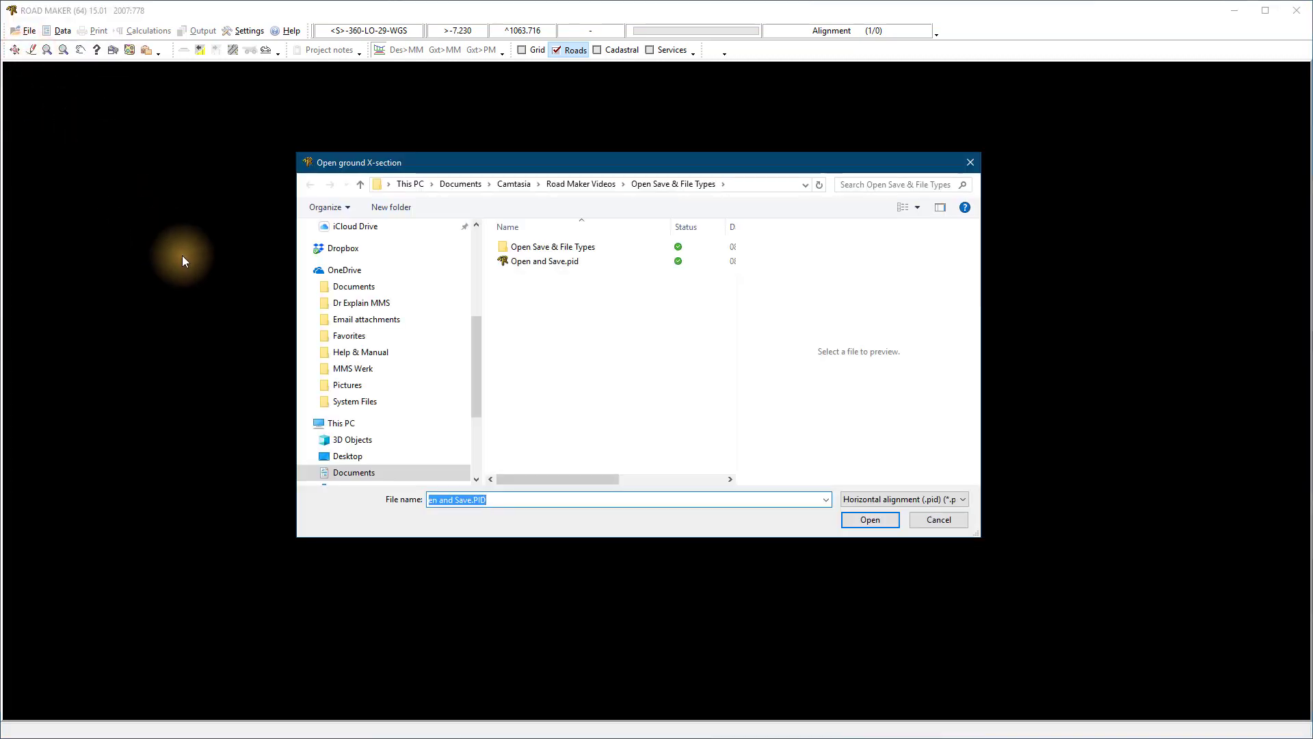
left_click(529, 262)
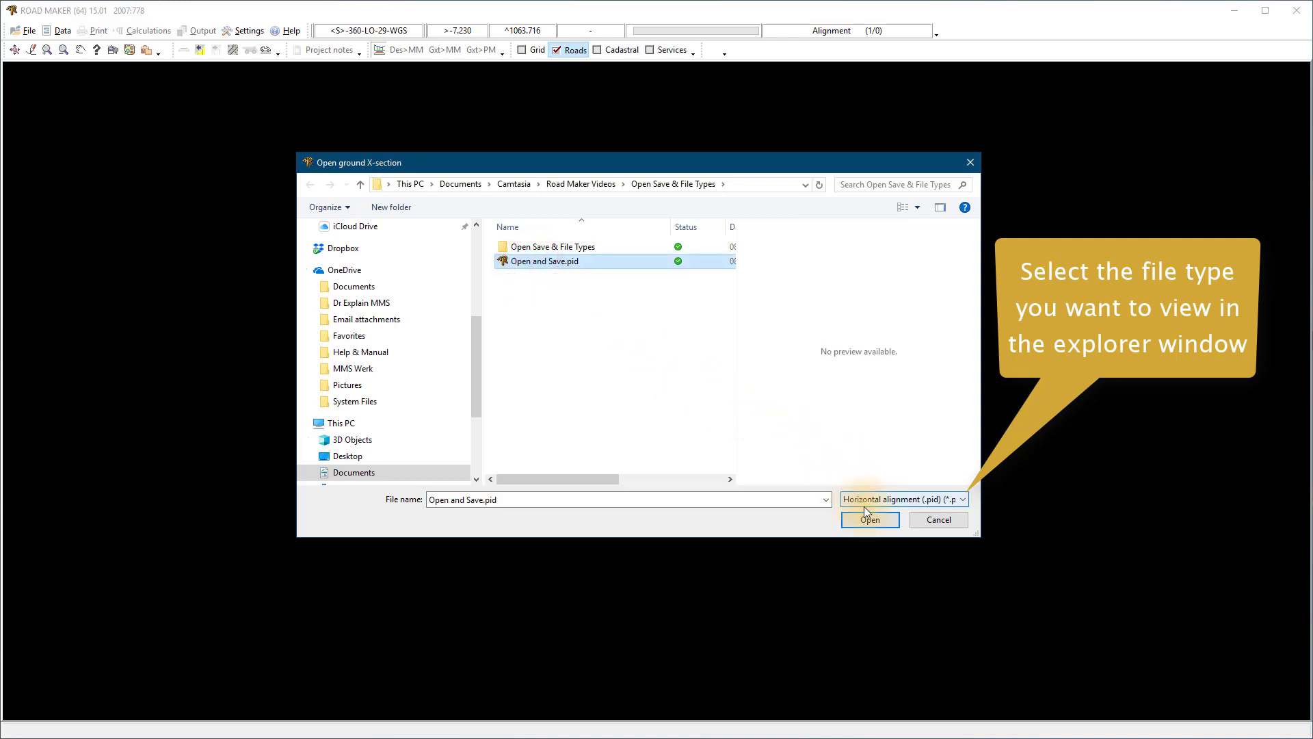
left_click(960, 498)
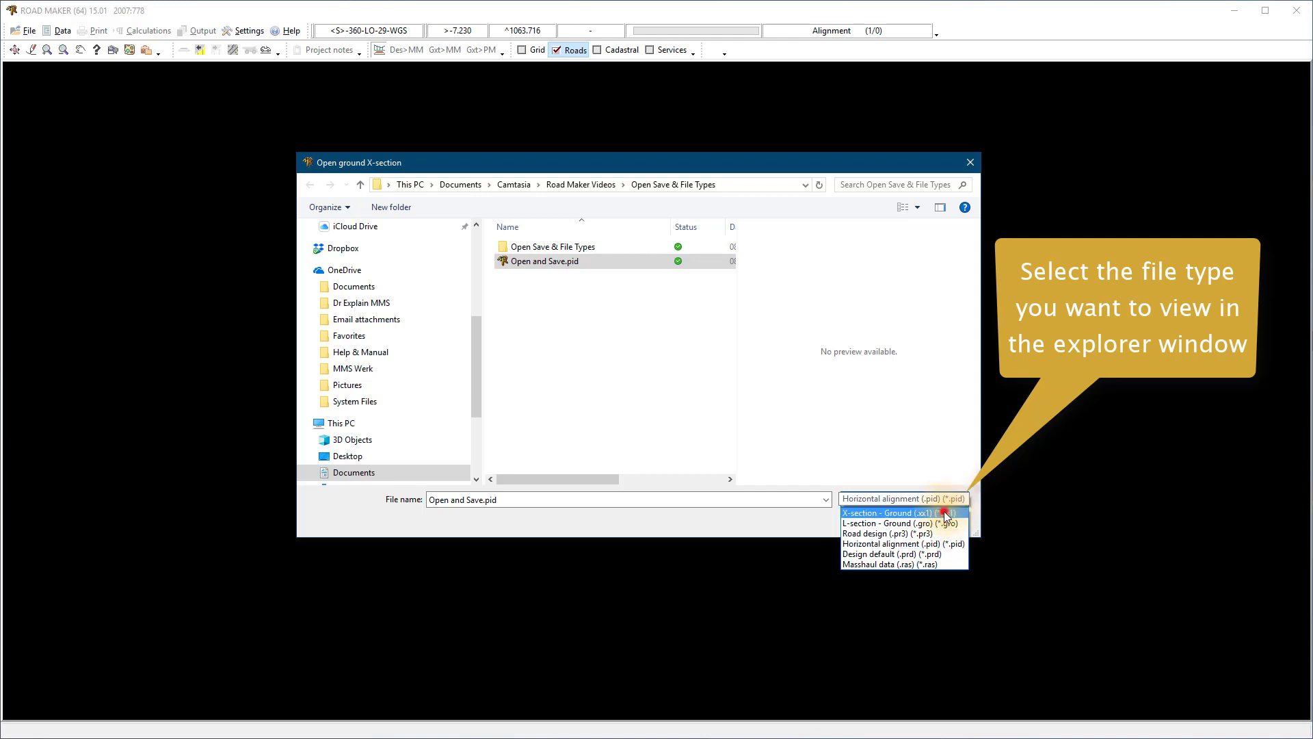
left_click(943, 513)
left_click(962, 498)
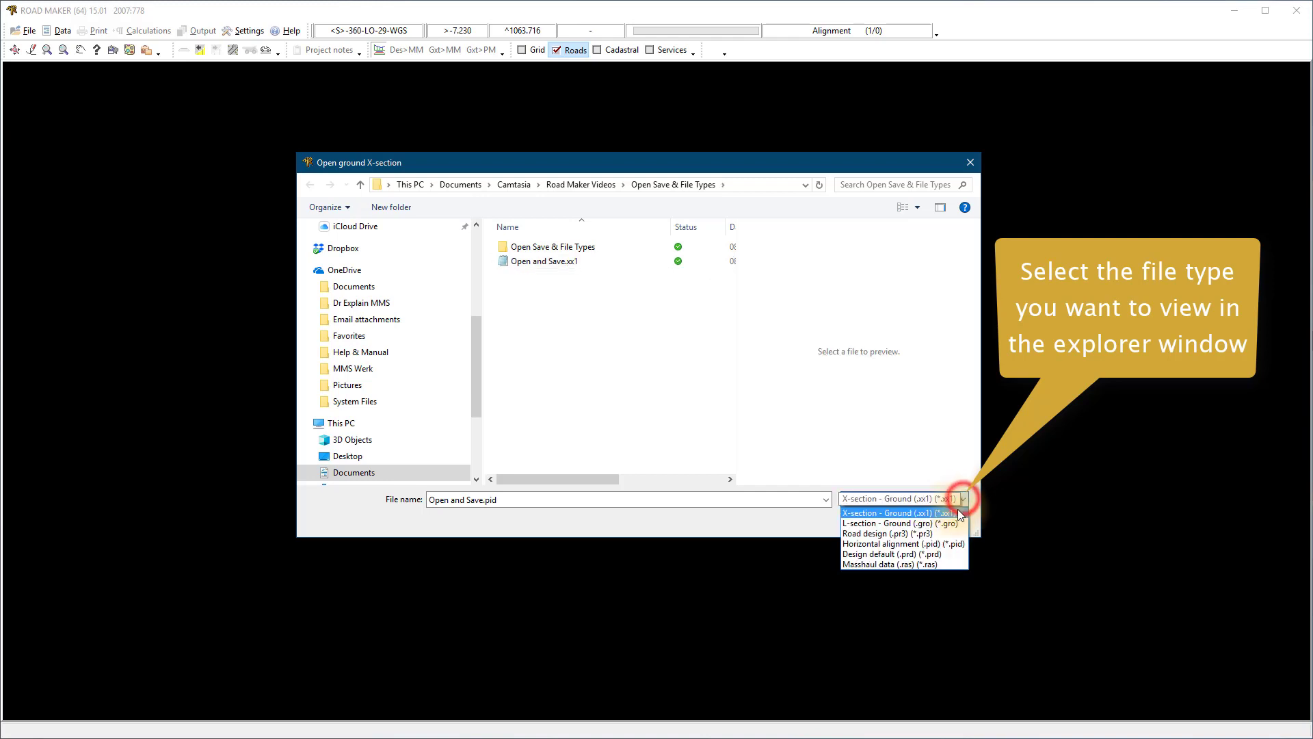
left_click(948, 524)
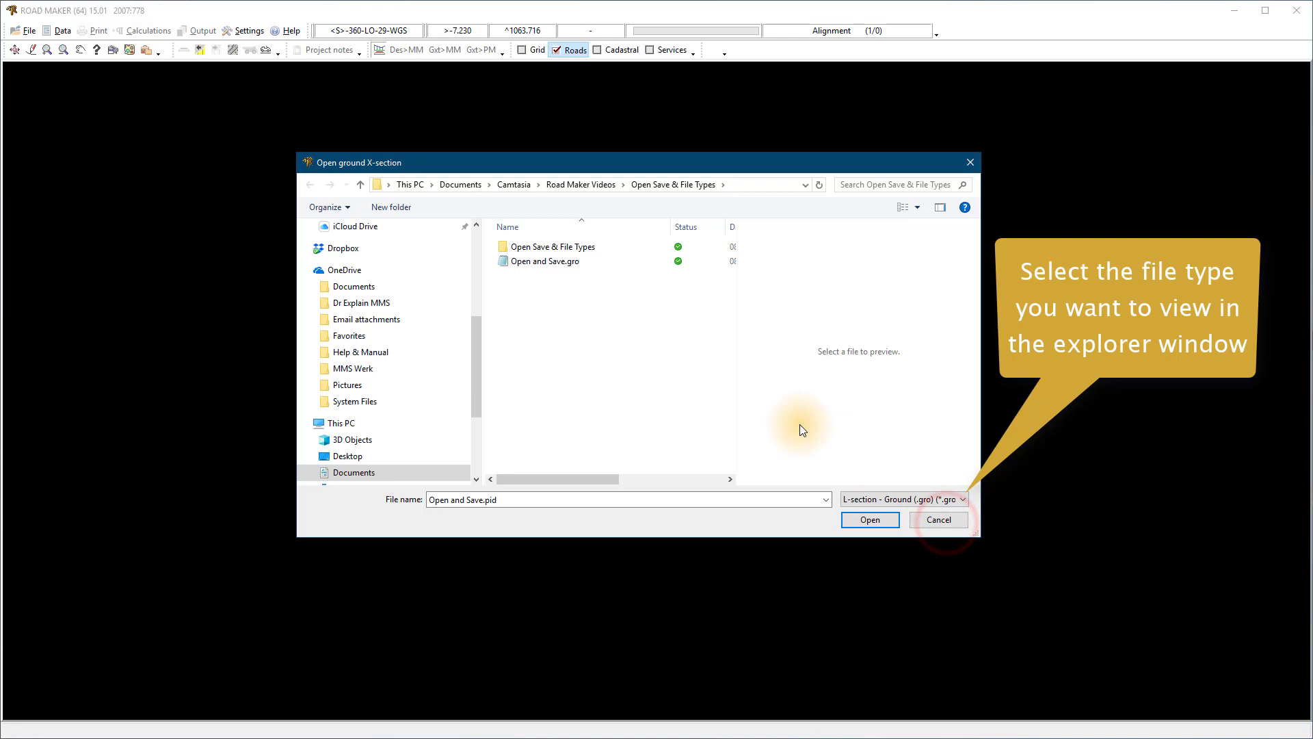
left_click(541, 264)
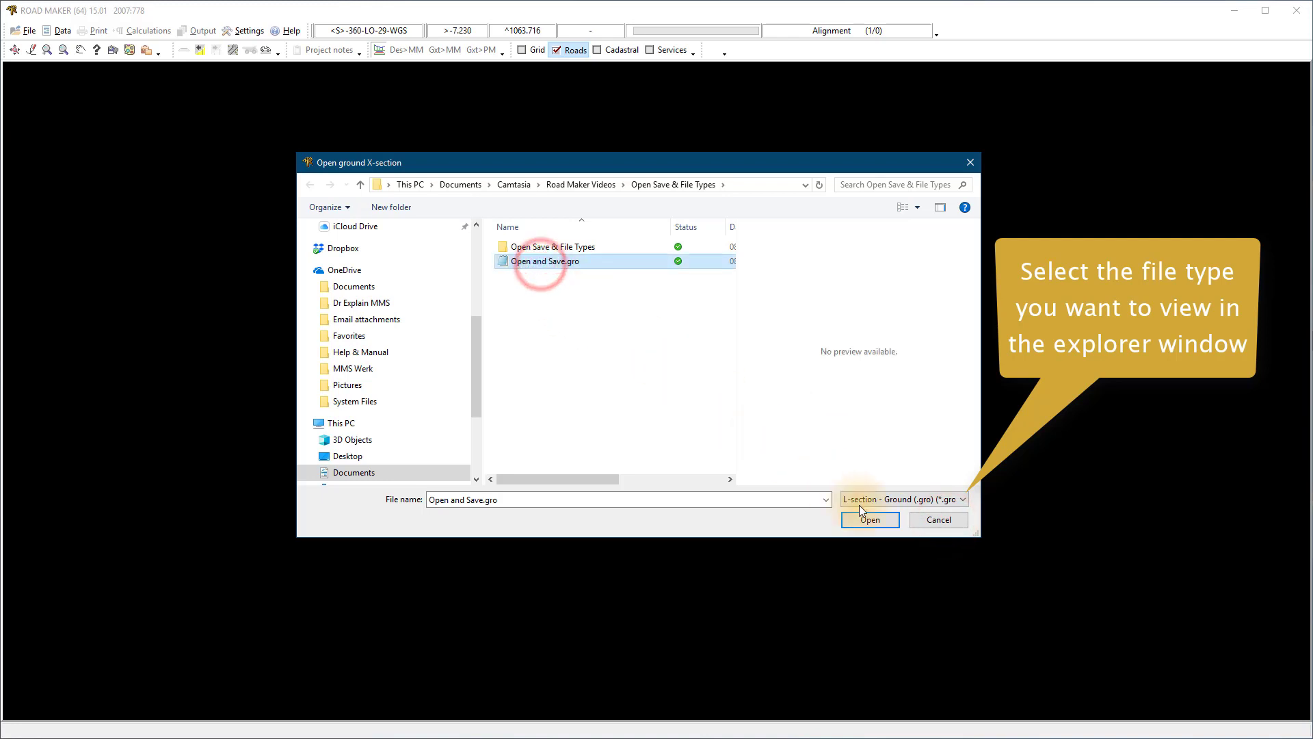
left_click(870, 520)
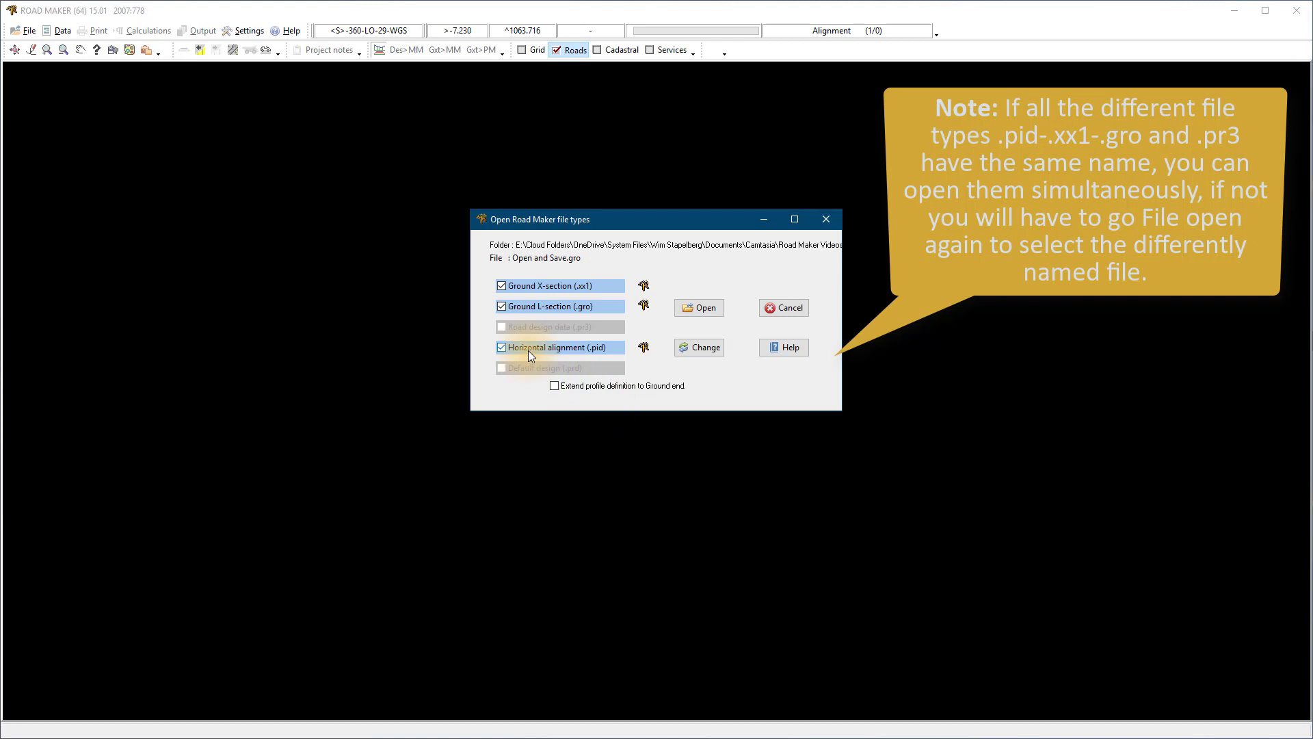
left_click(696, 306)
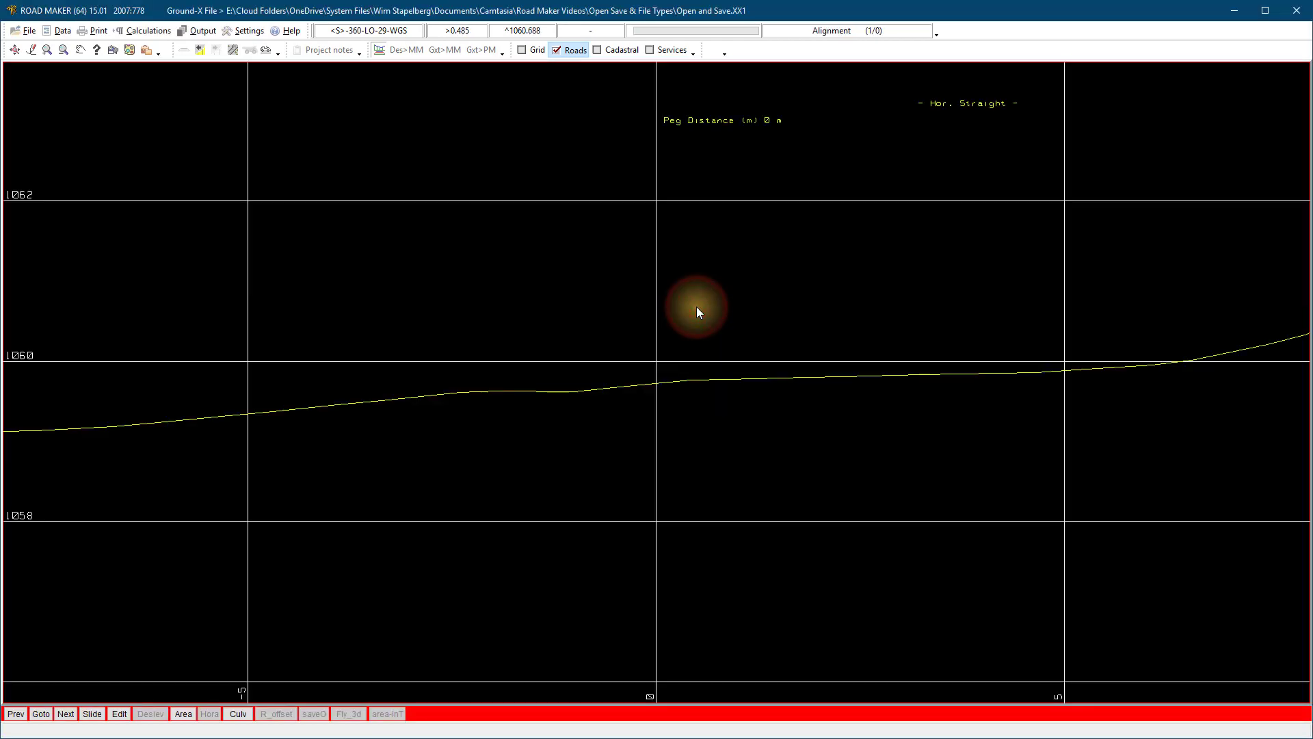
left_click(696, 307)
- Set the left road profile to reserve 8, toe width 1, cut and fill toe slopes 1, shoulder width 1 and road width 2.5
right_click(186, 89)
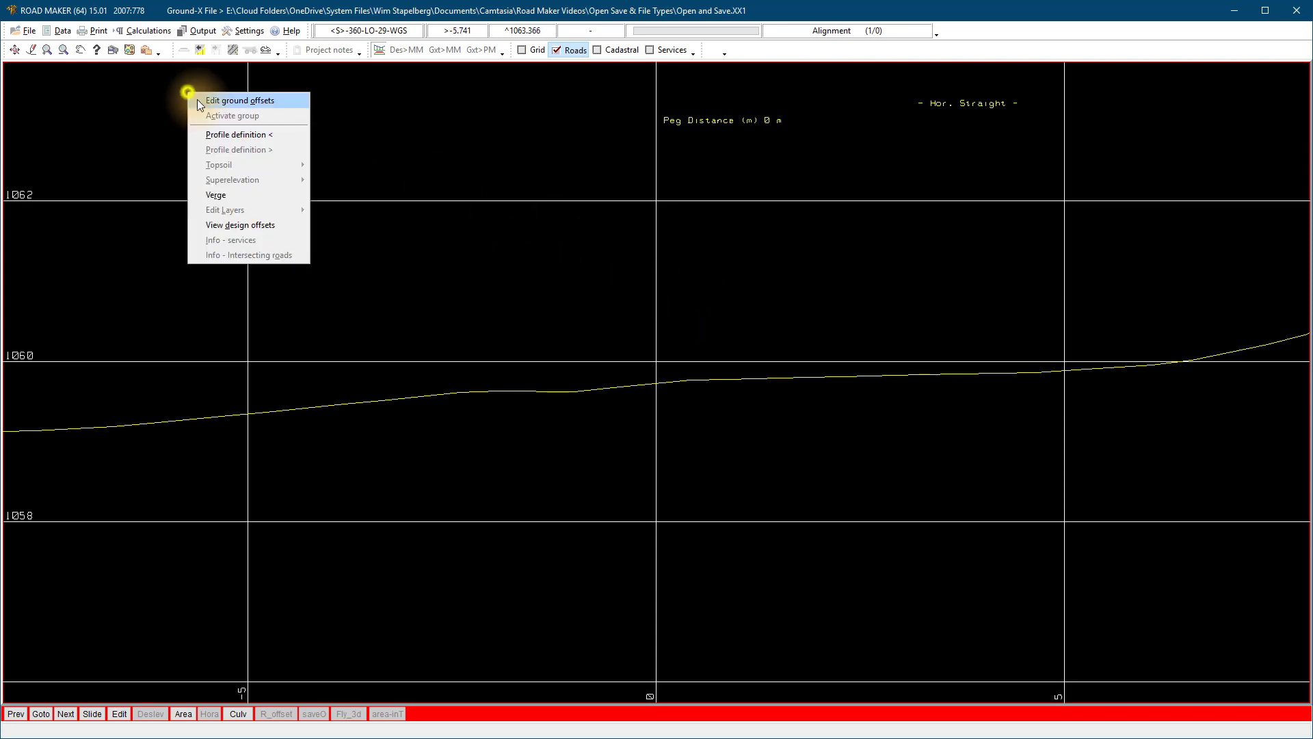
left_click(216, 132)
type("8")
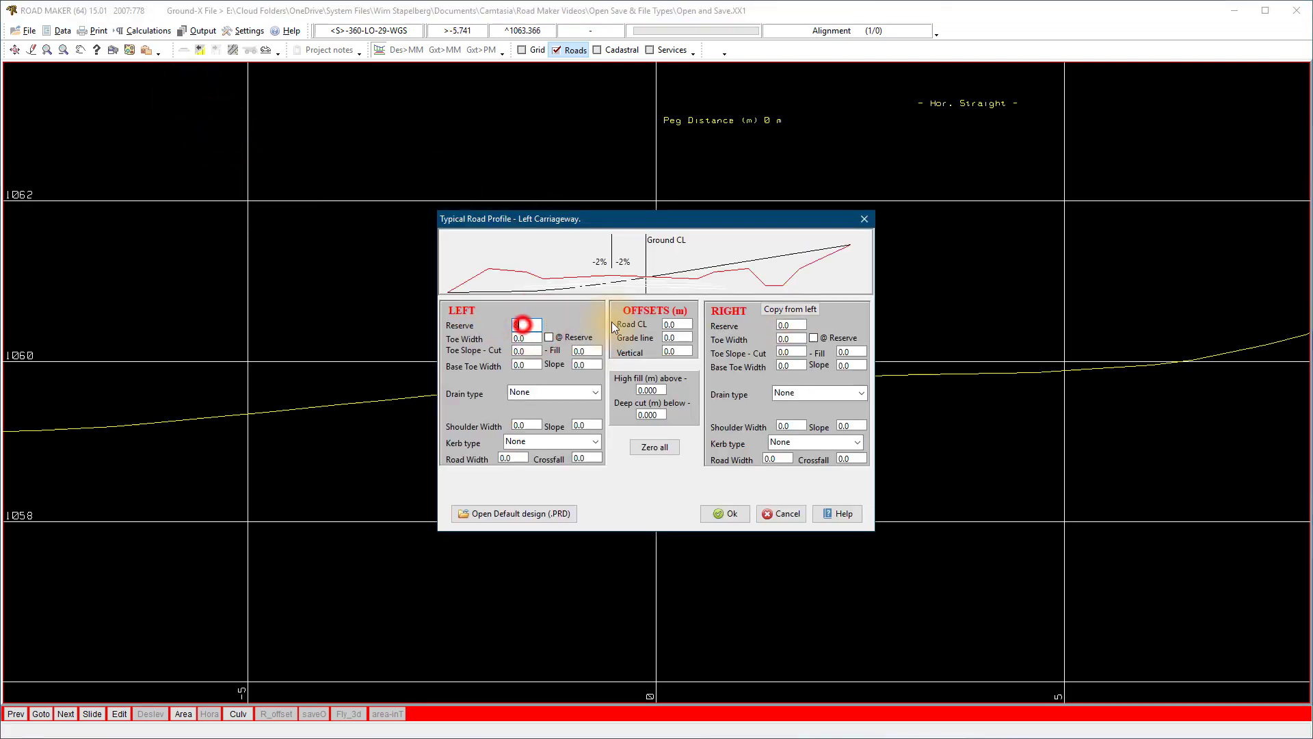
left_click(521, 338)
type("1")
key("Tab")
type("1")
key("Tab")
type("1")
key("Tab")
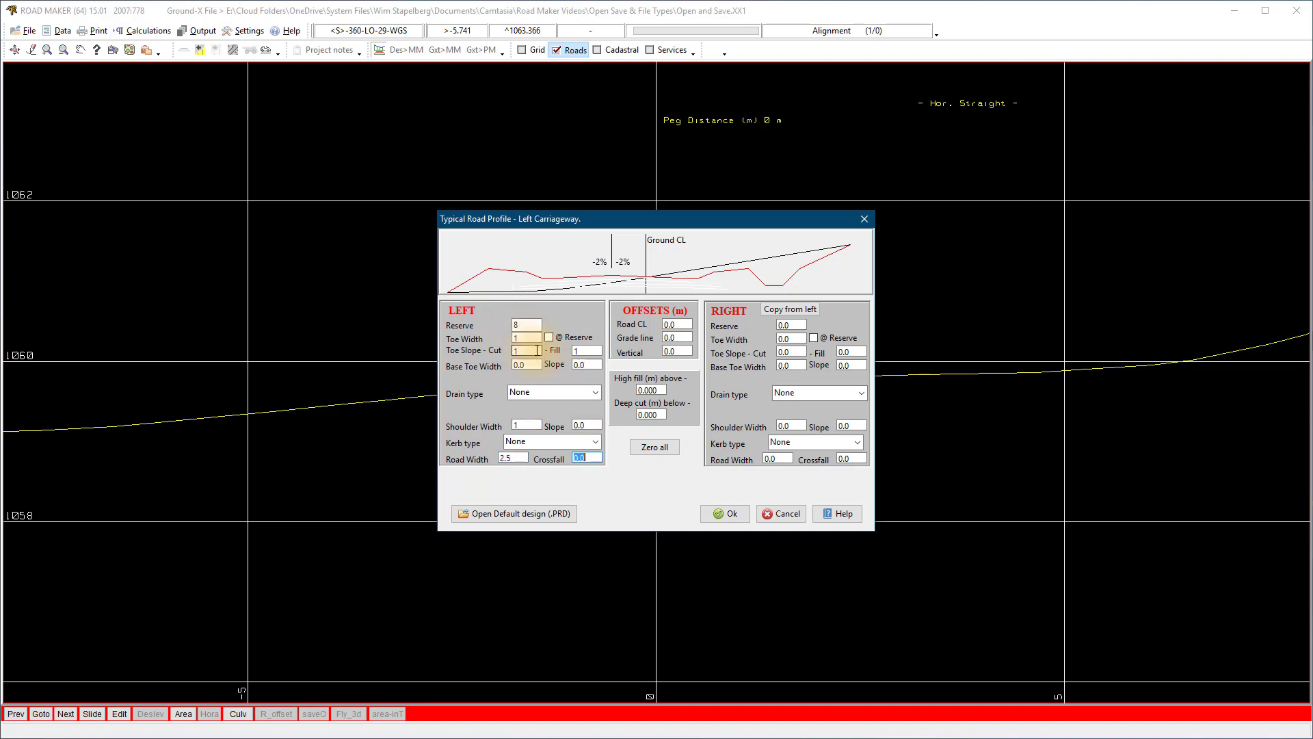
- Set the left crossfall to -2, copy the left profile to the right side and accept the road profile definition
type("-2")
left_click(716, 513)
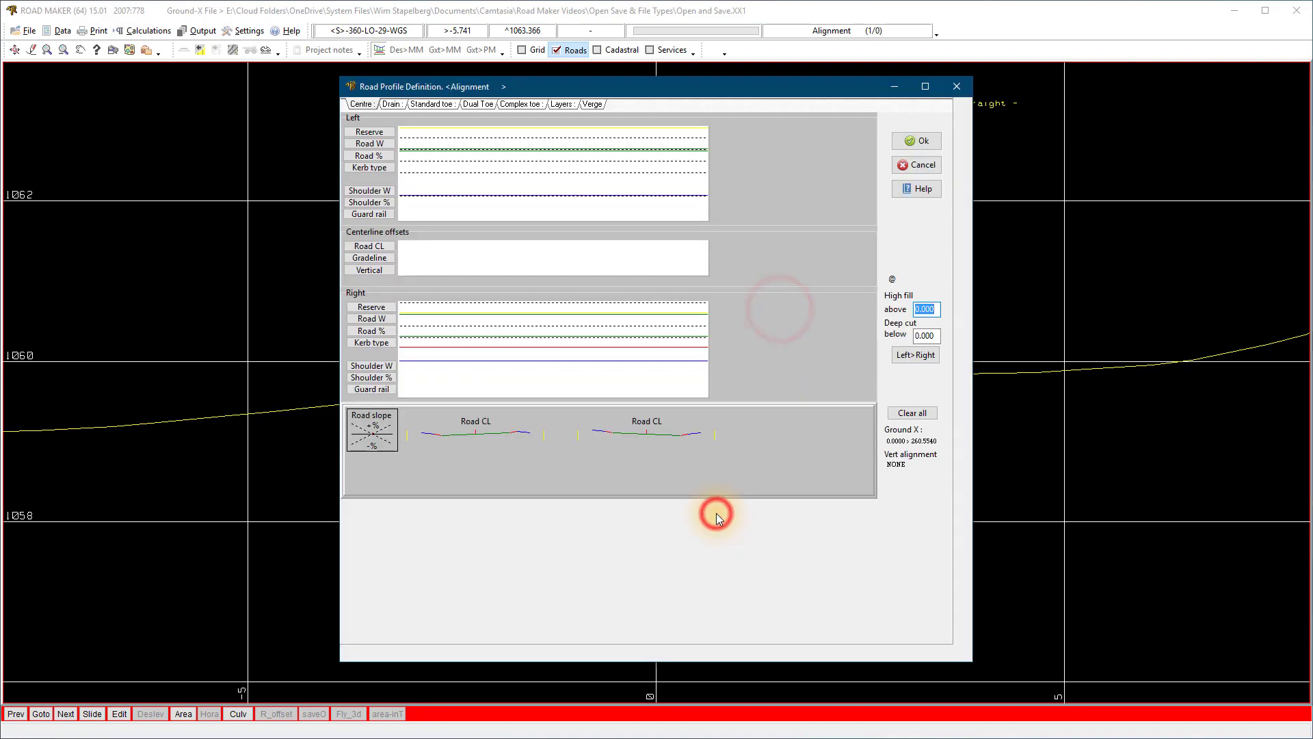
left_click(920, 139)
- Start a vertical alignment on the long section and add VPIs at peg distances 75.926 (elevation 1060.524, 60 m curve) and 130.901 (elevation 1067.611)
left_click(200, 49)
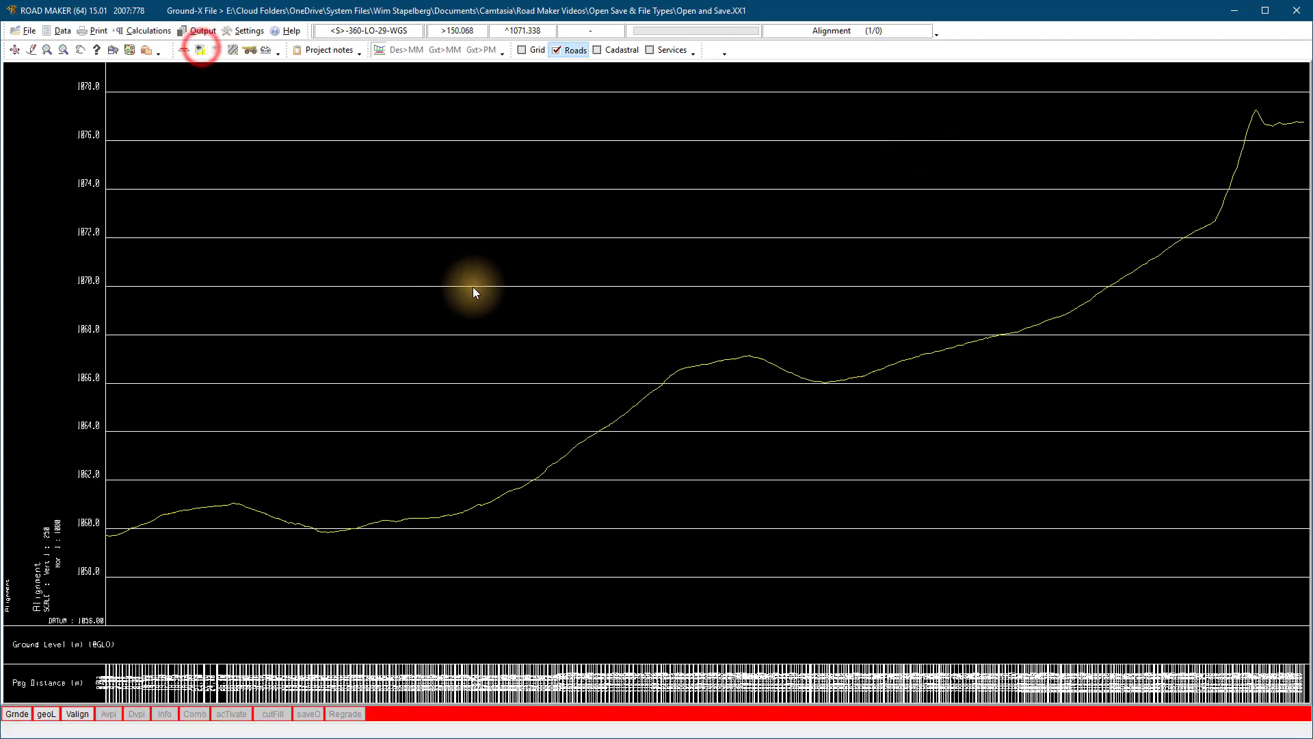
left_click(80, 713)
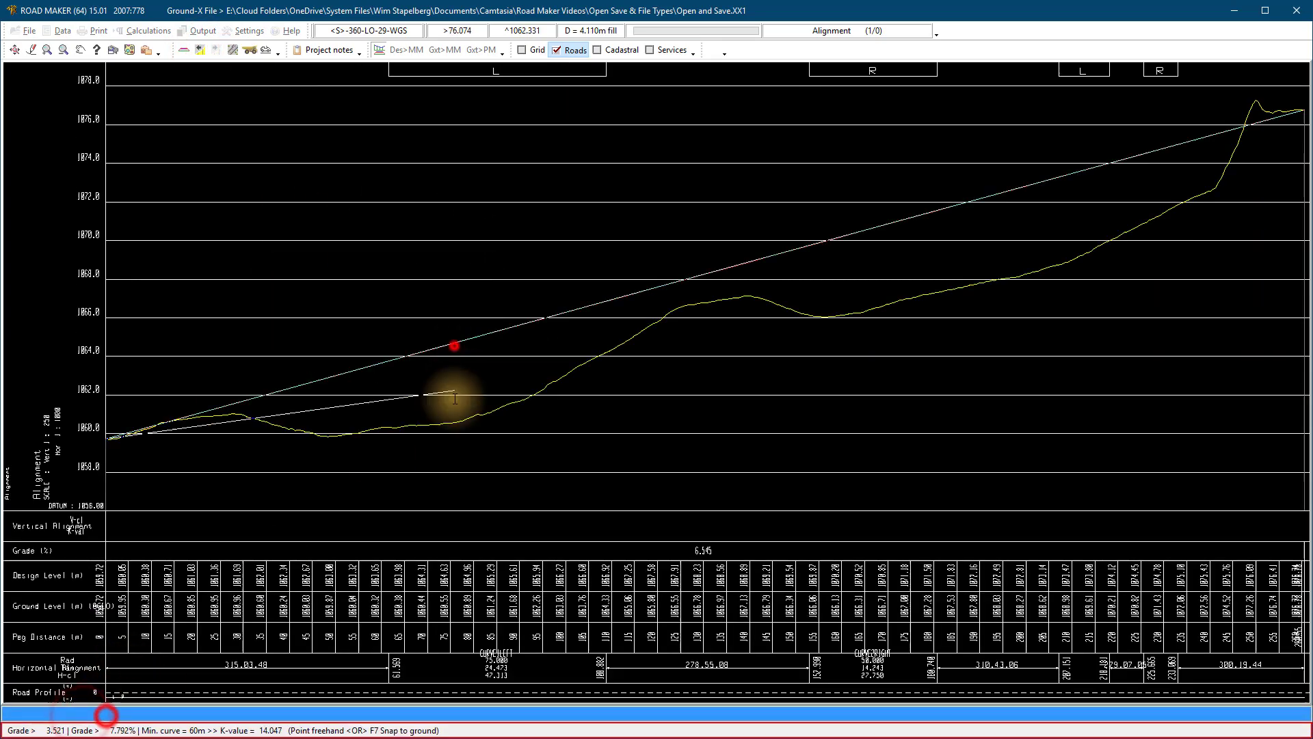
left_click(487, 448)
left_click(706, 286)
left_click(537, 357)
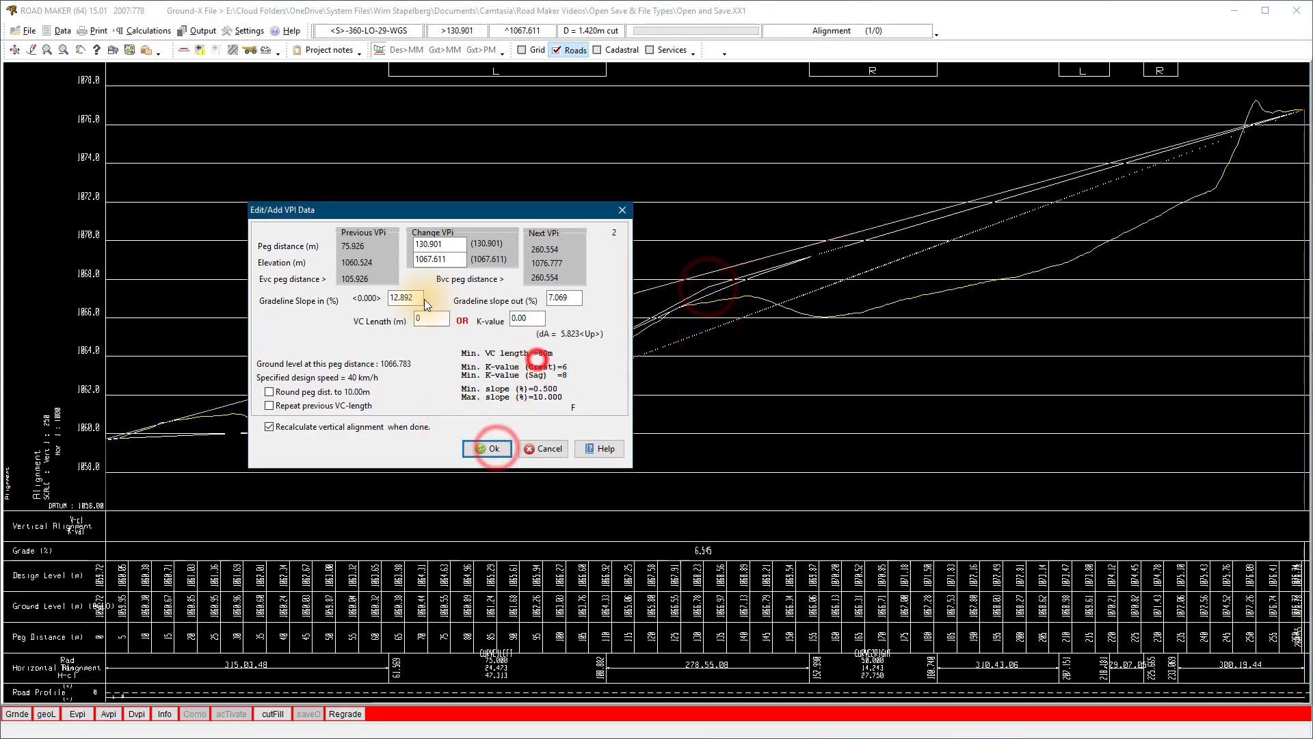
left_click(479, 448)
- Add a sag VPI to the gradeline at about peg distance 195 with a 60 m vertical curve
left_click(109, 714)
left_click(973, 205)
left_click(1003, 299)
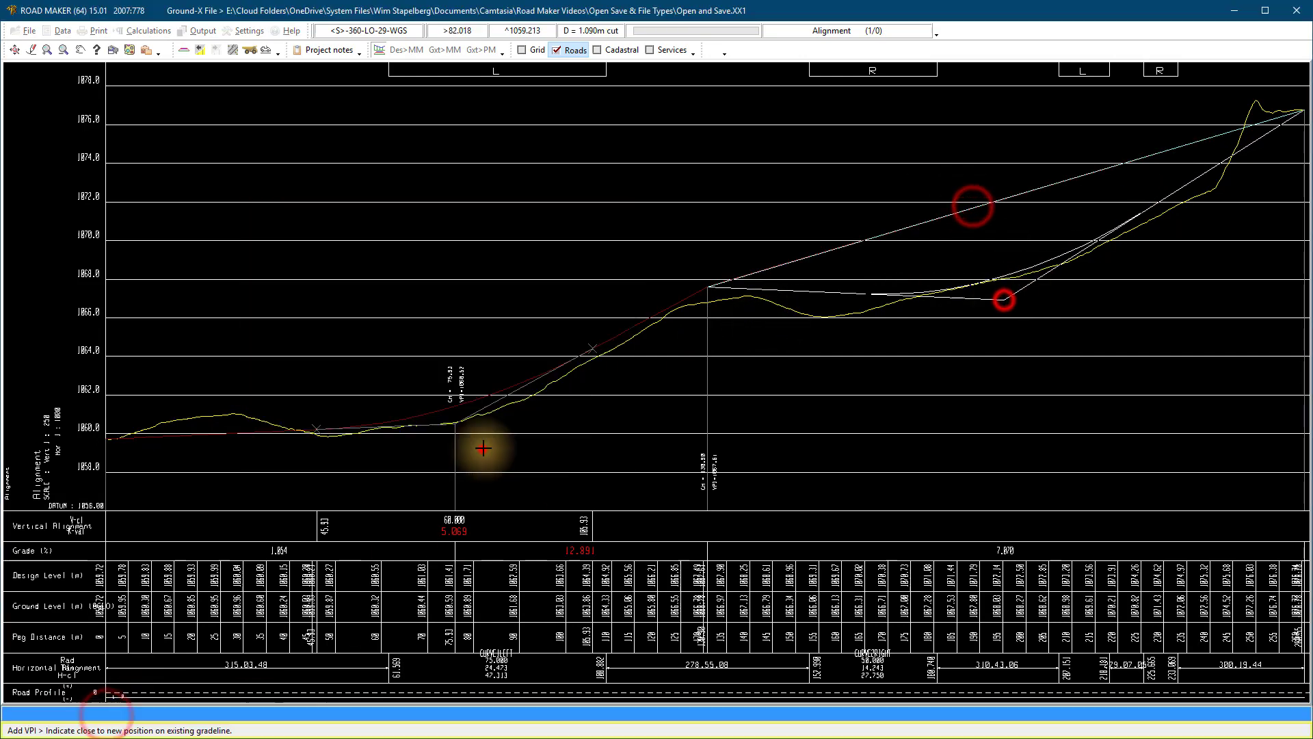
left_click(483, 448)
- Edit the vertical curve length of the crest VPI at about peg distance 131 and finish VPI editing
left_click(30, 712)
left_click(707, 286)
left_click(443, 319)
left_click(485, 443)
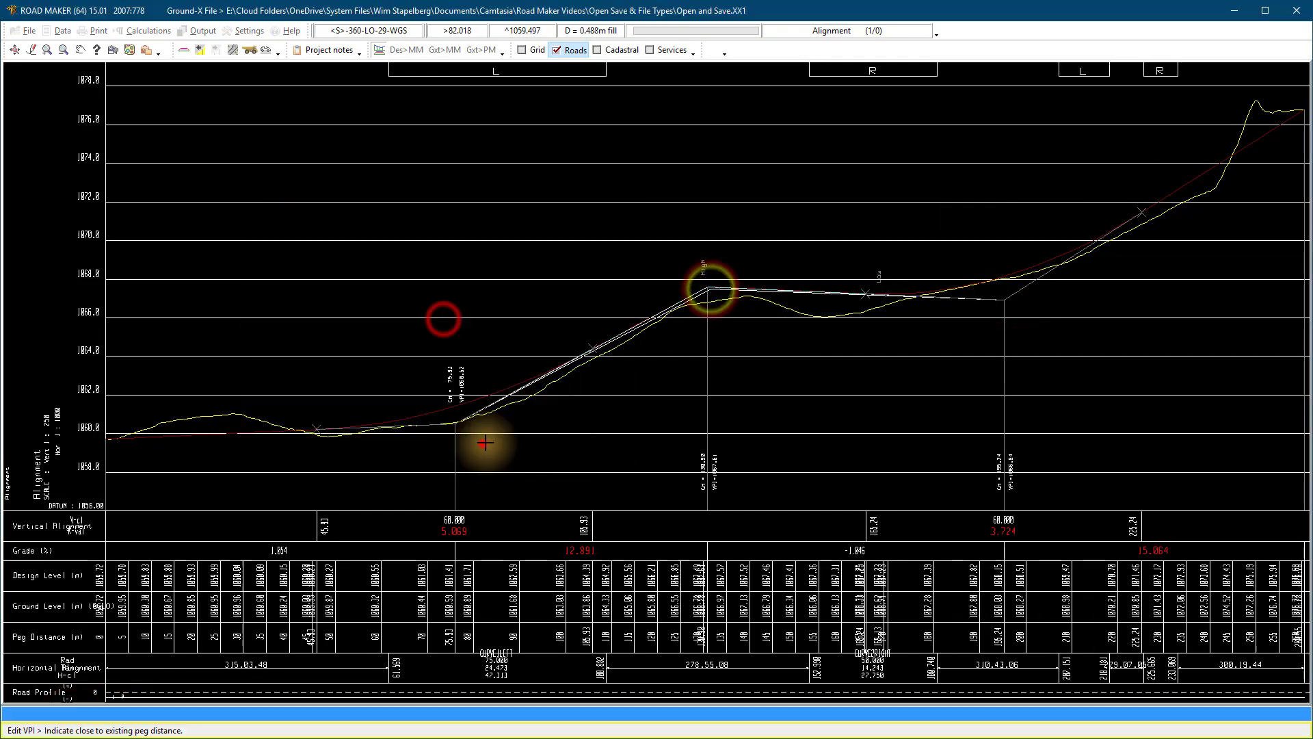
right_click(527, 437)
- Return to the cross-section view and save only the road design data as a .pr3 file named "Open and Save"
left_click(183, 49)
left_click(26, 30)
left_click(49, 92)
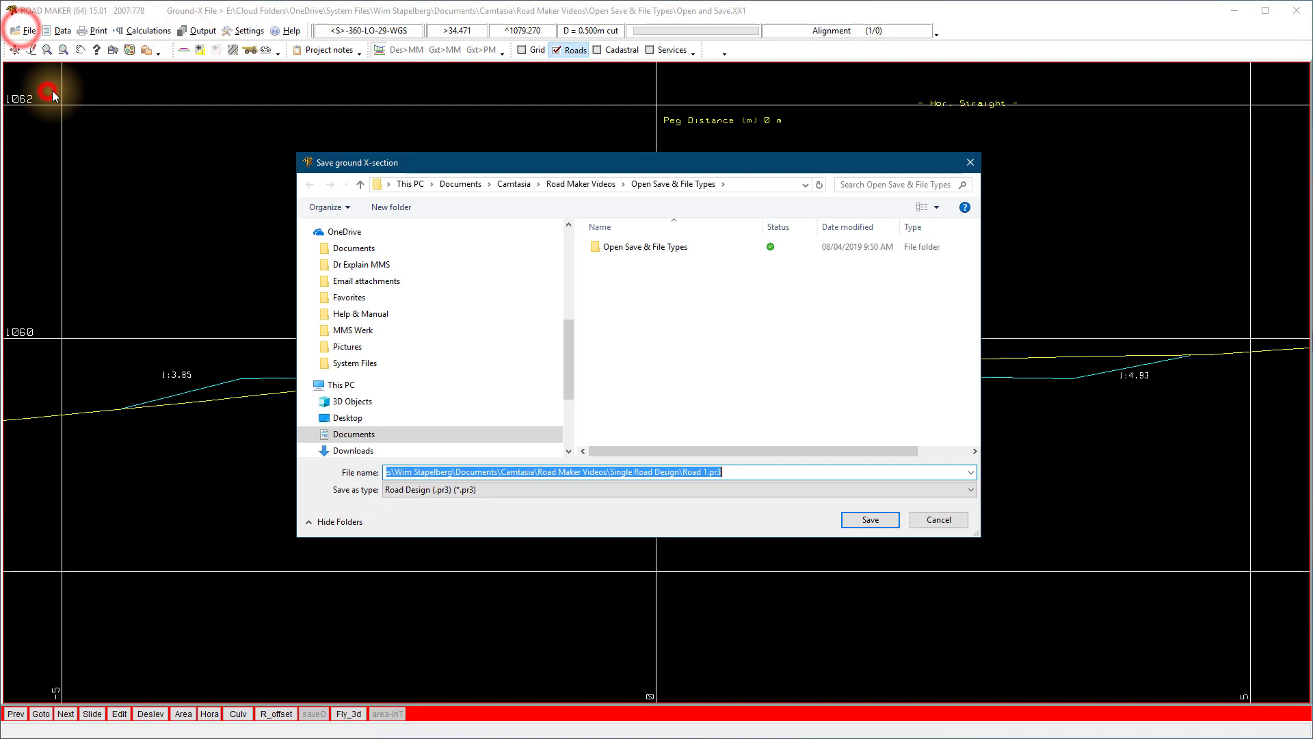
double_click(785, 474)
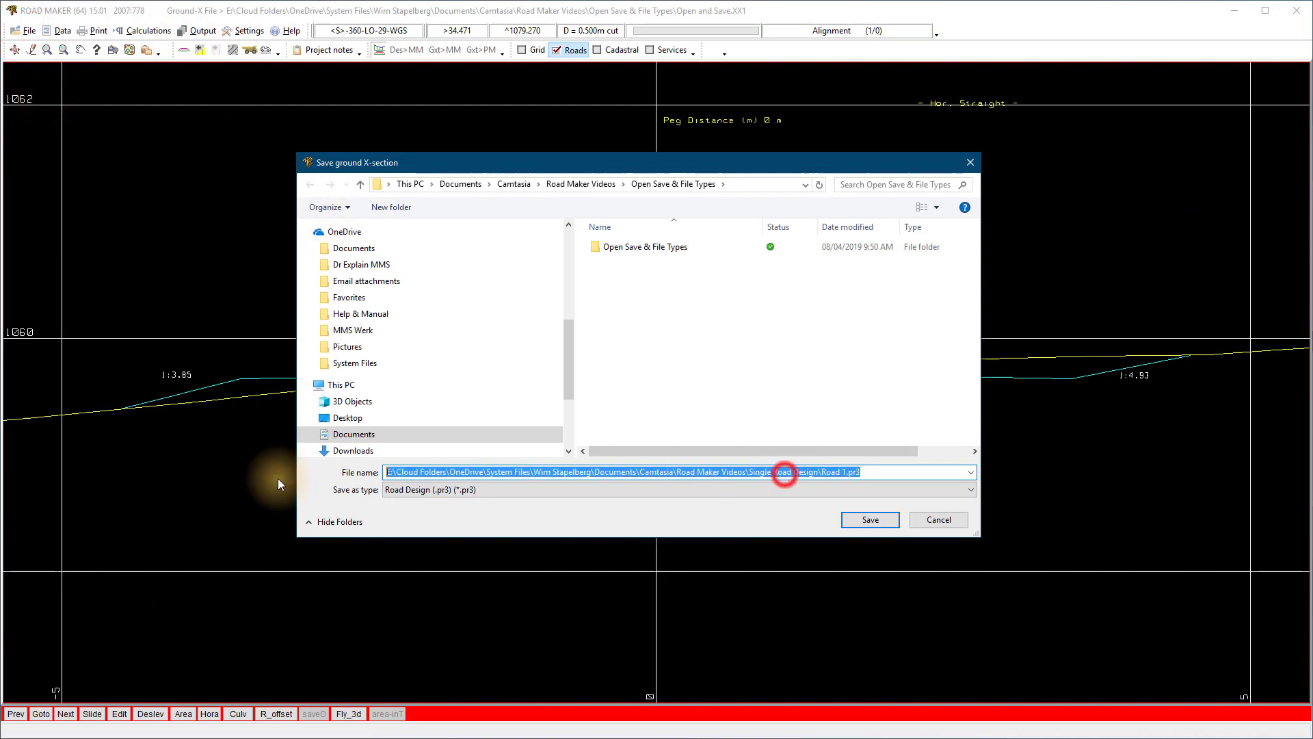
type("Open and Save")
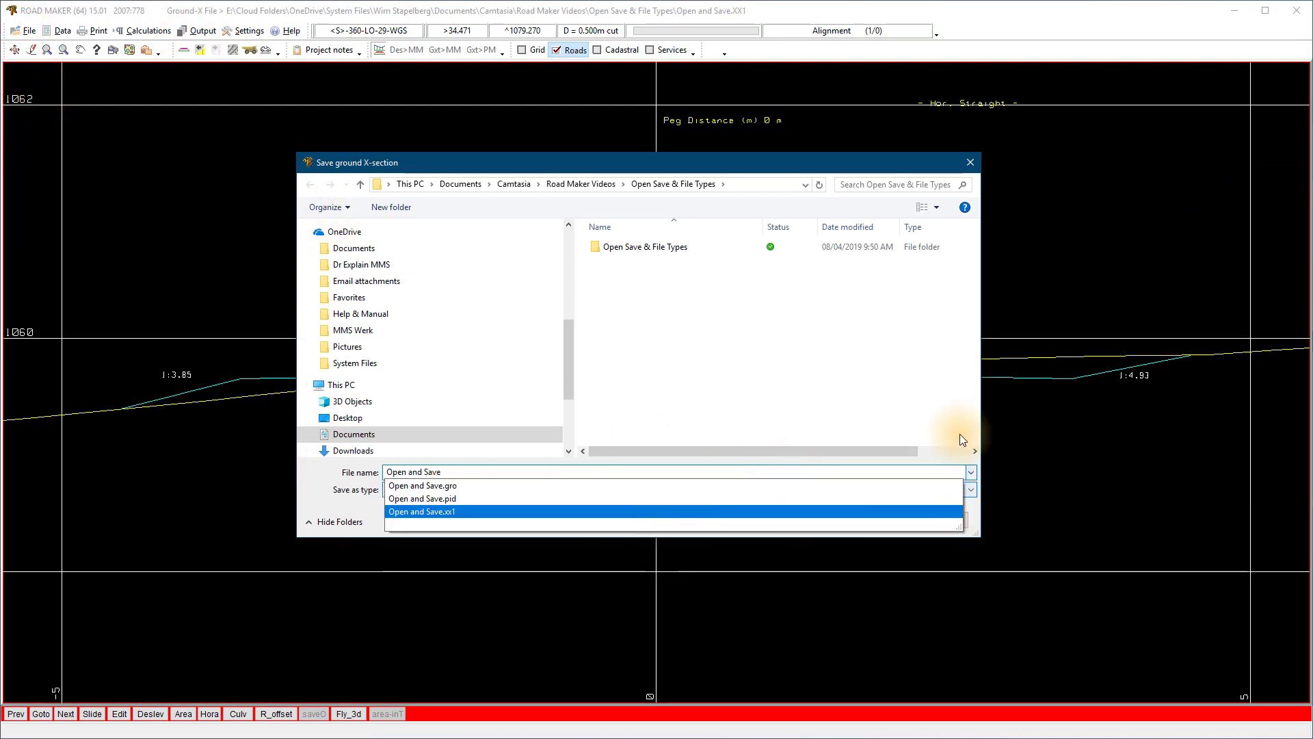
left_click(946, 394)
left_click(882, 521)
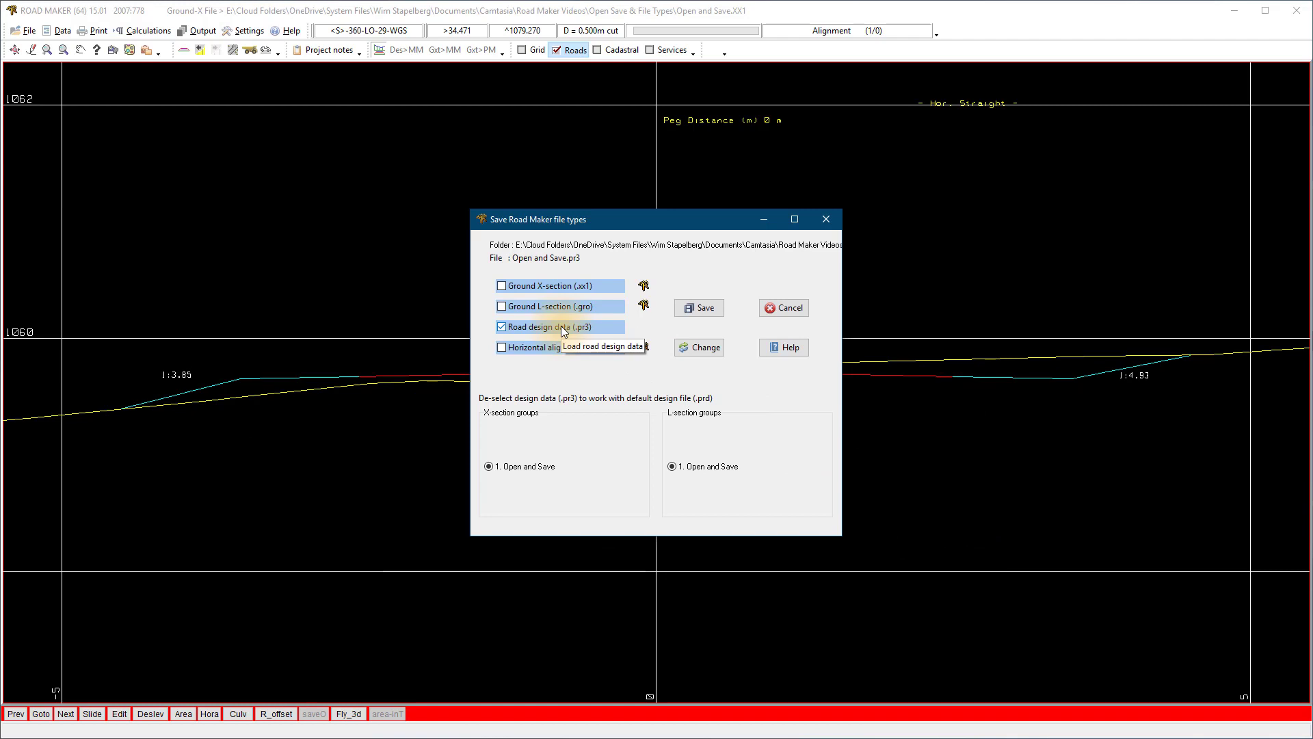
left_click(702, 307)
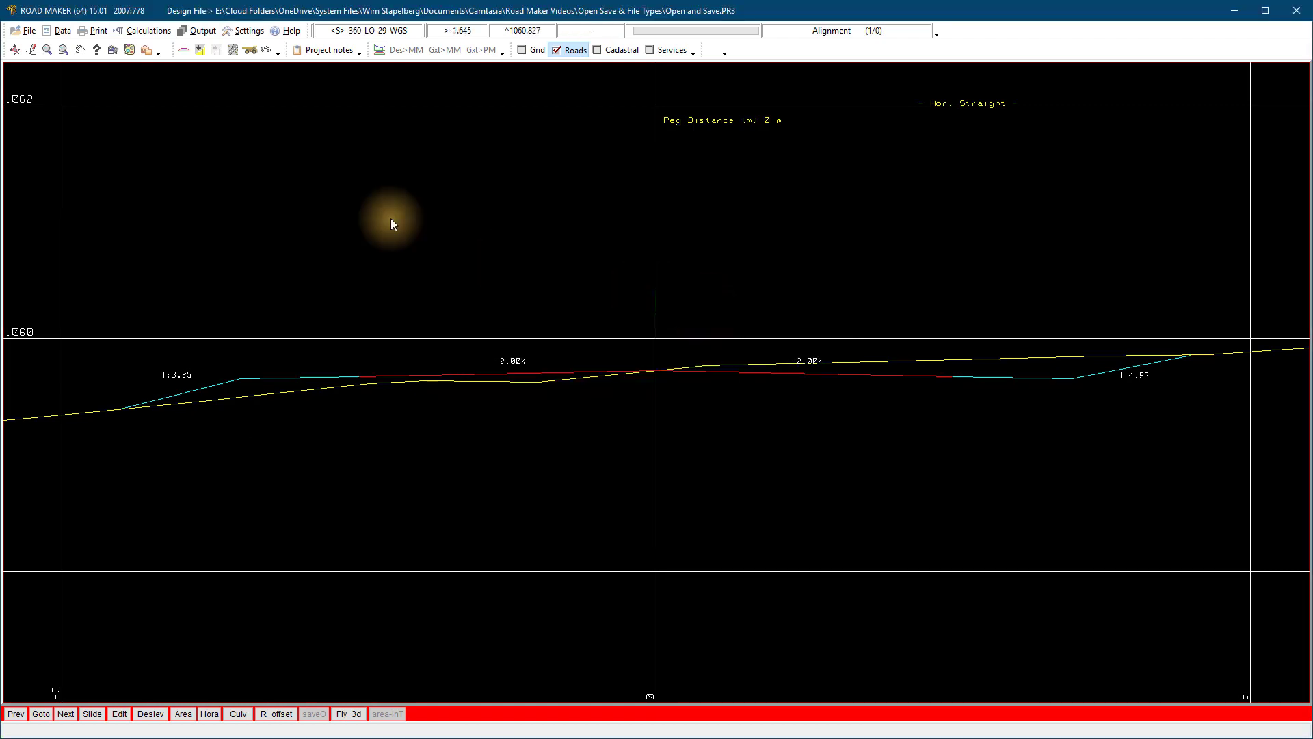
- Save the road design and ground data together as a .ral file named "Open and Save"
left_click(26, 32)
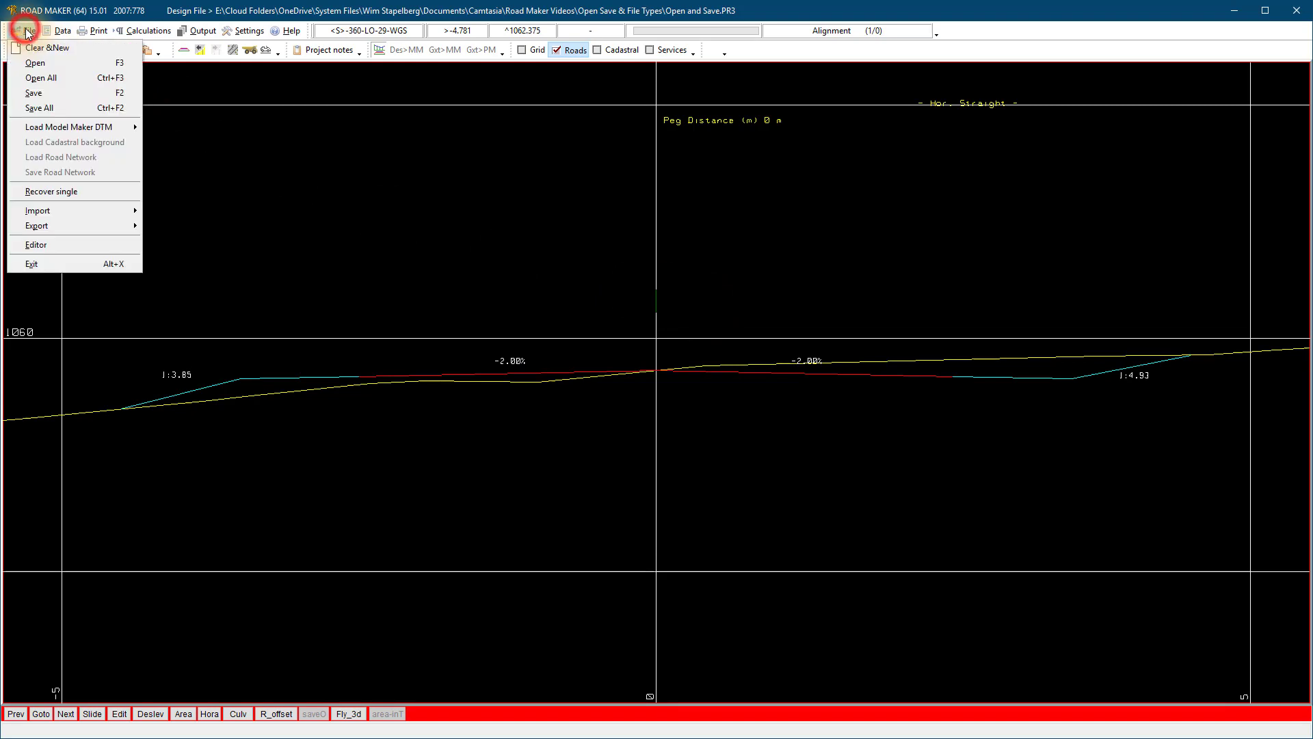
left_click(38, 109)
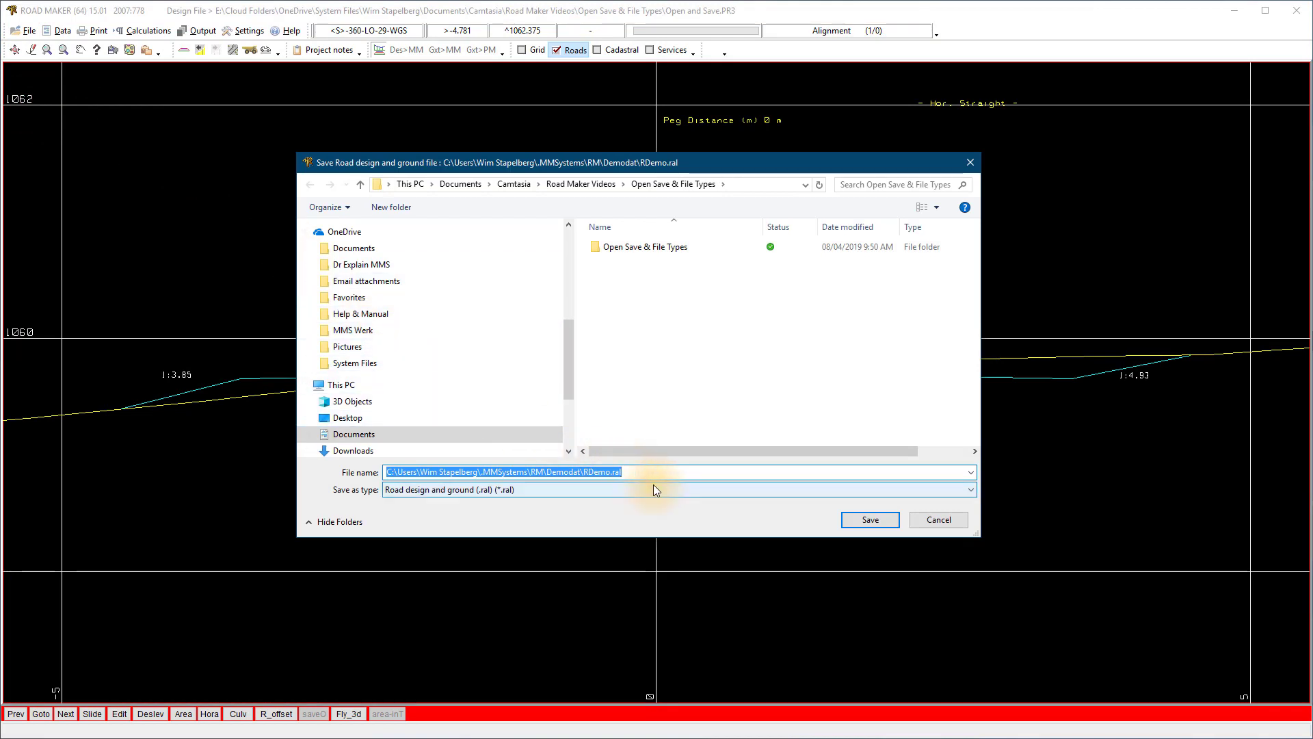
type("Open a")
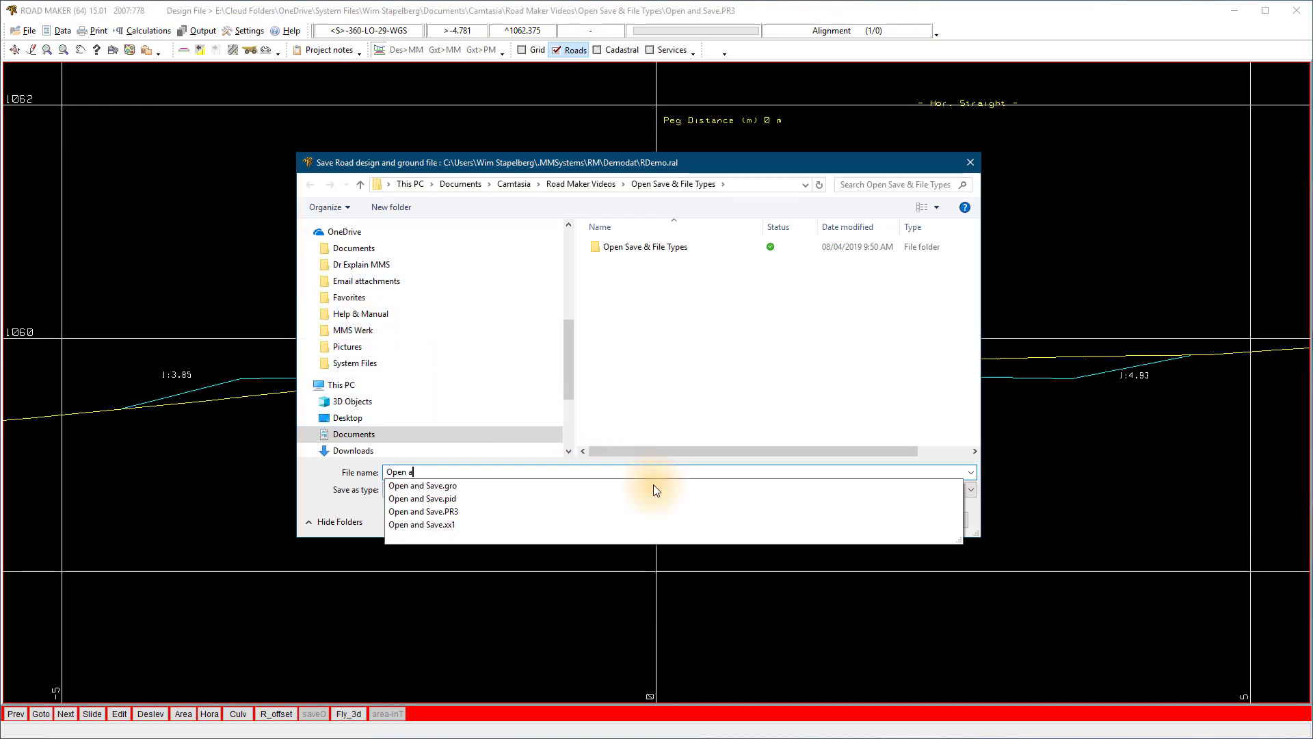
type("nd Save")
left_click(829, 424)
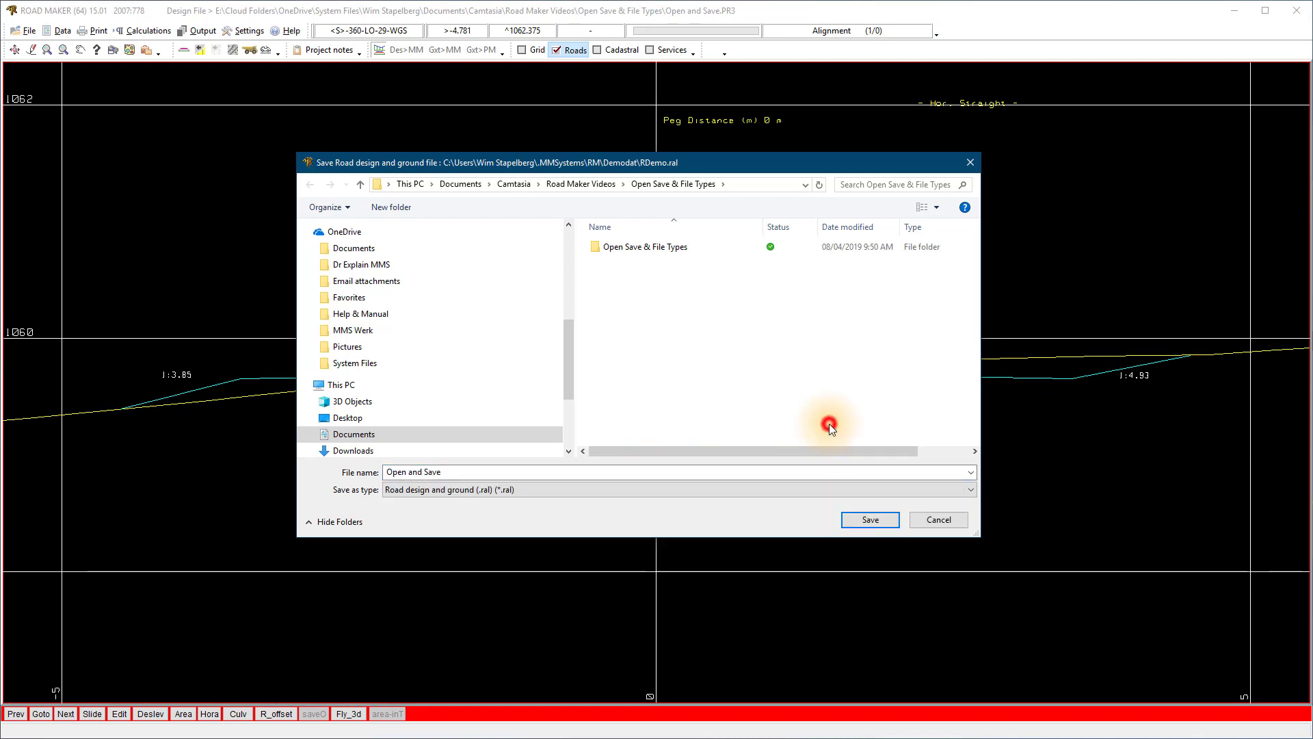
left_click(869, 520)
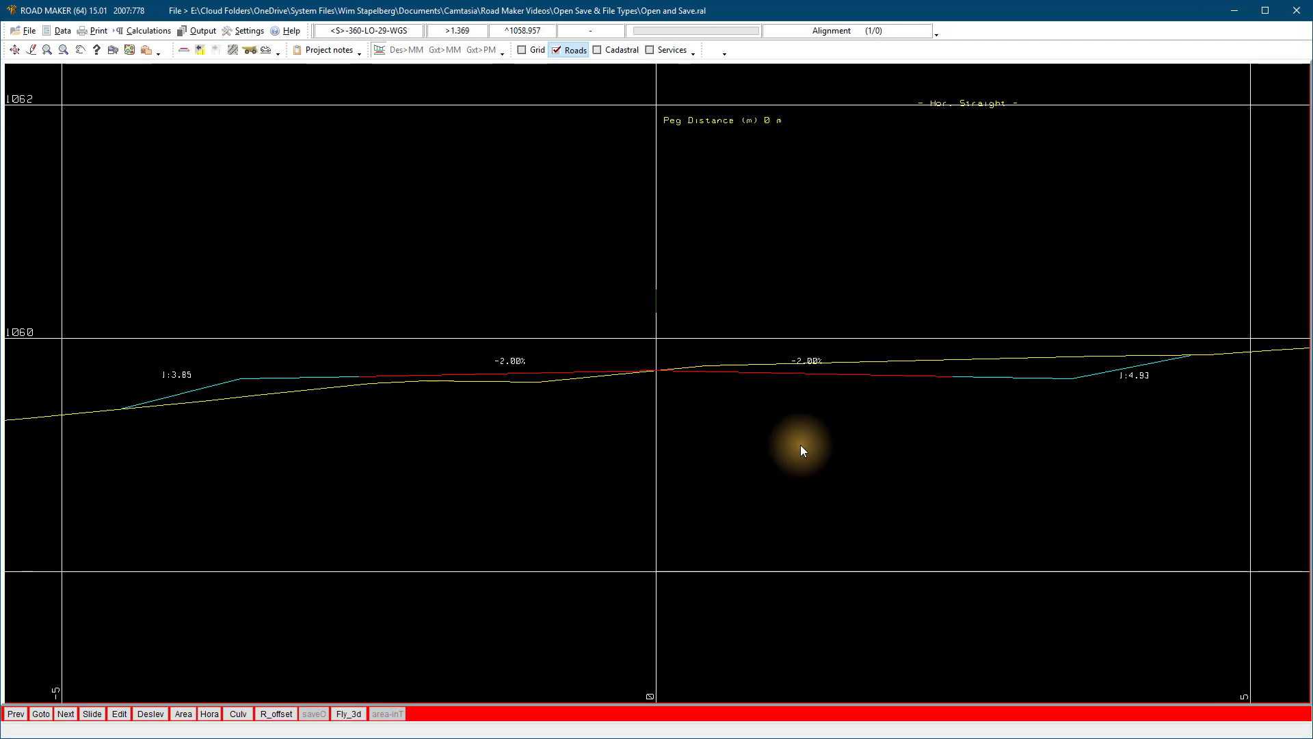
- Clear the current road design project from memory to start with an empty project
left_click(27, 32)
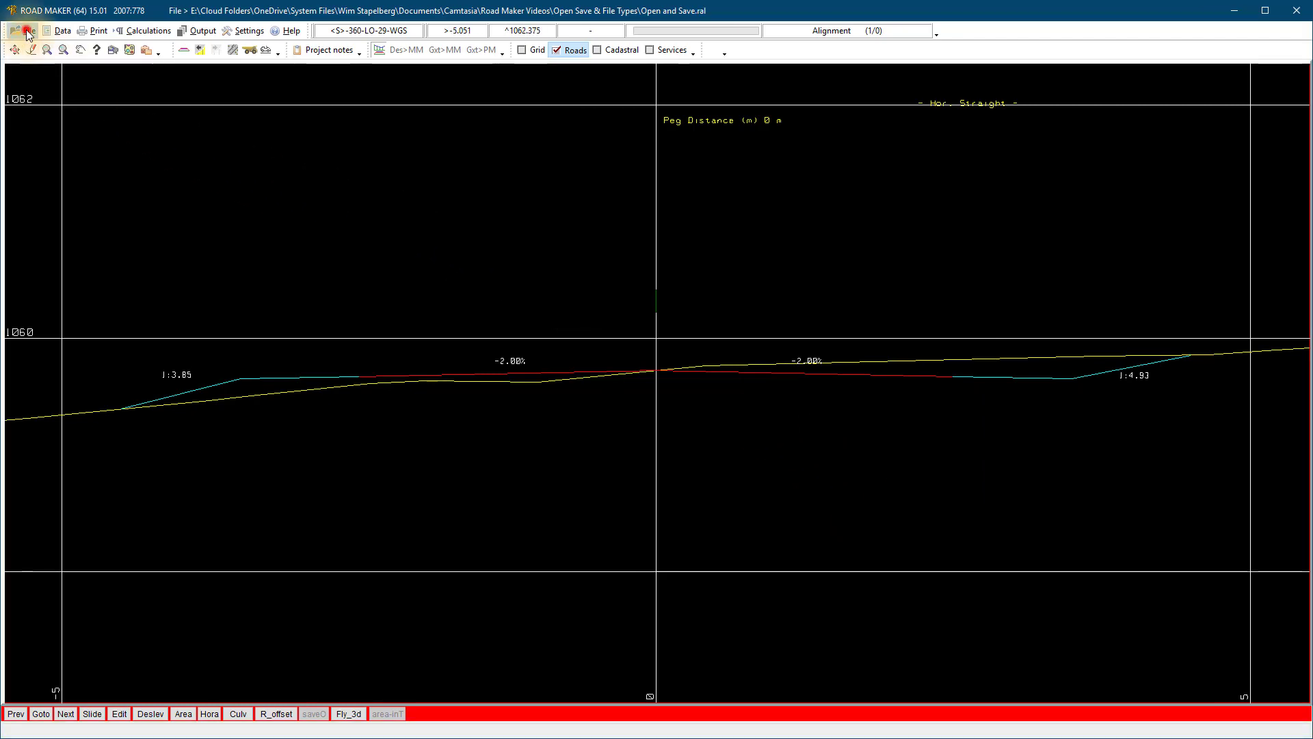
left_click(40, 49)
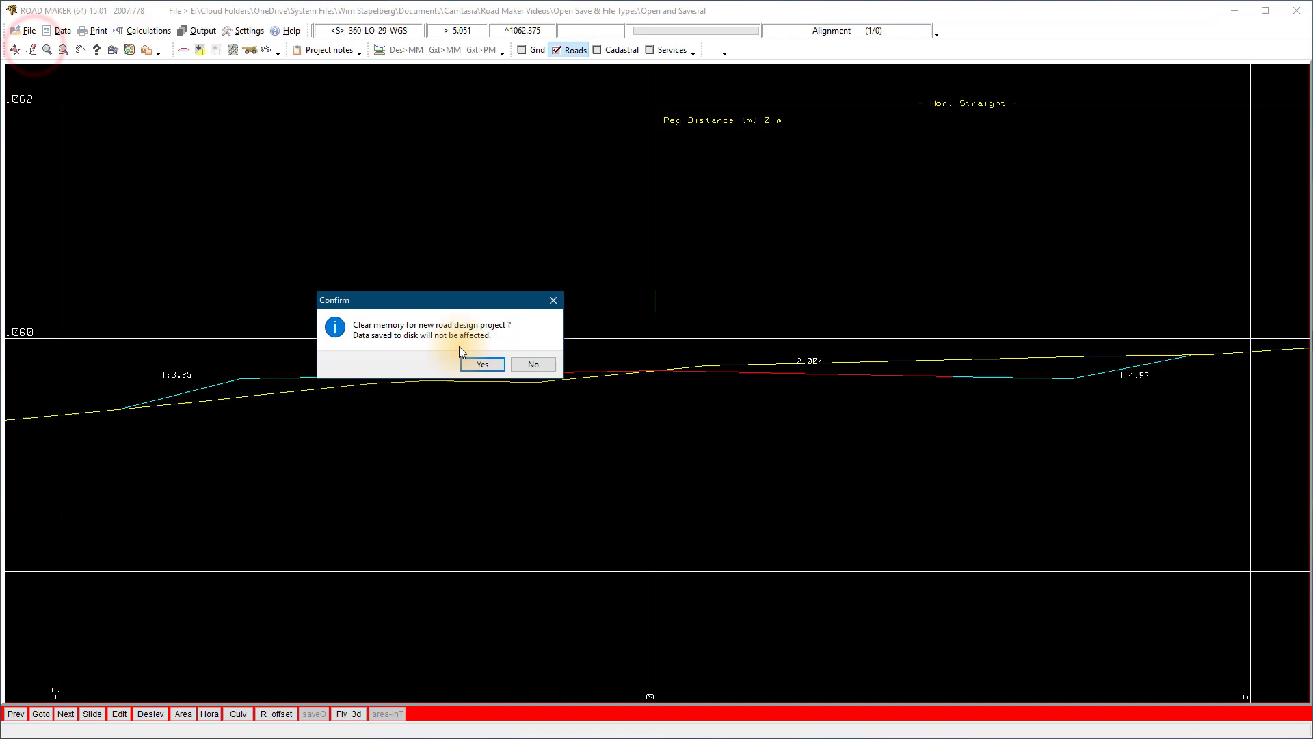
left_click(473, 362)
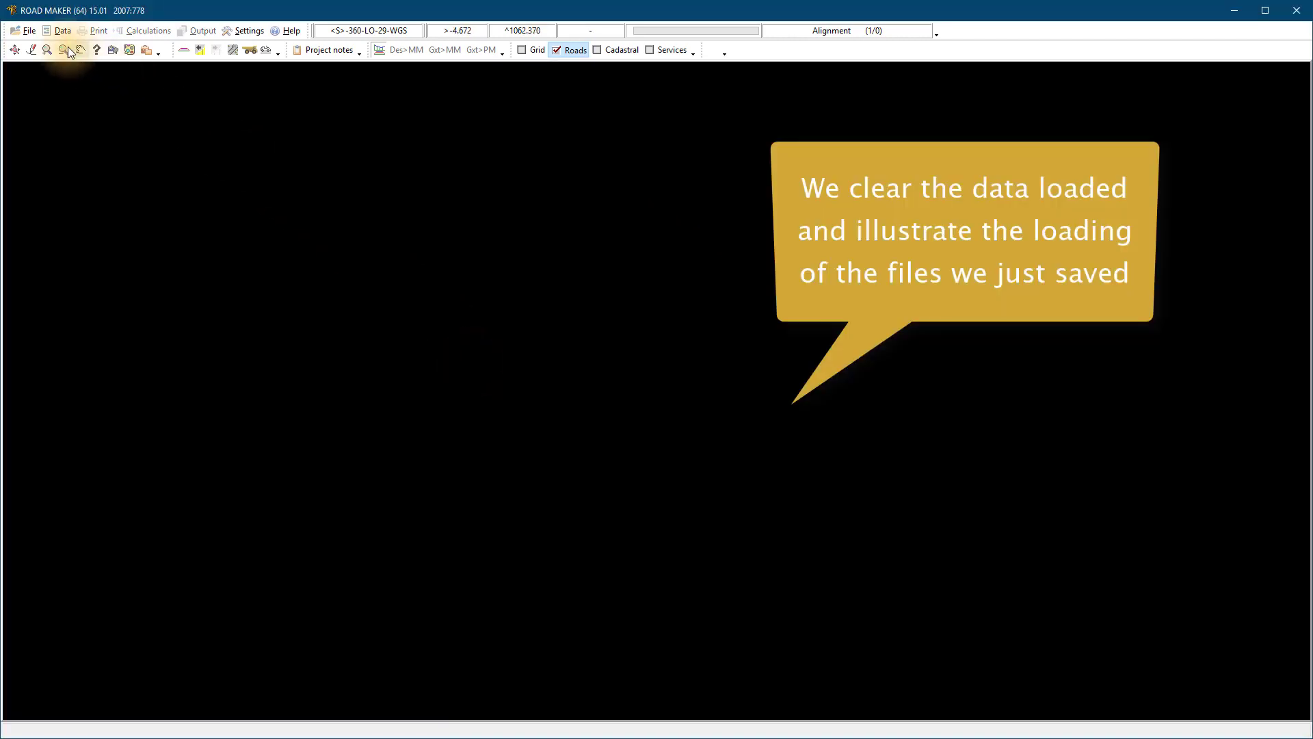
- Open the ground file "Open and Save.gro" with its .PR3 design and show the road in long section and plan view
left_click(26, 32)
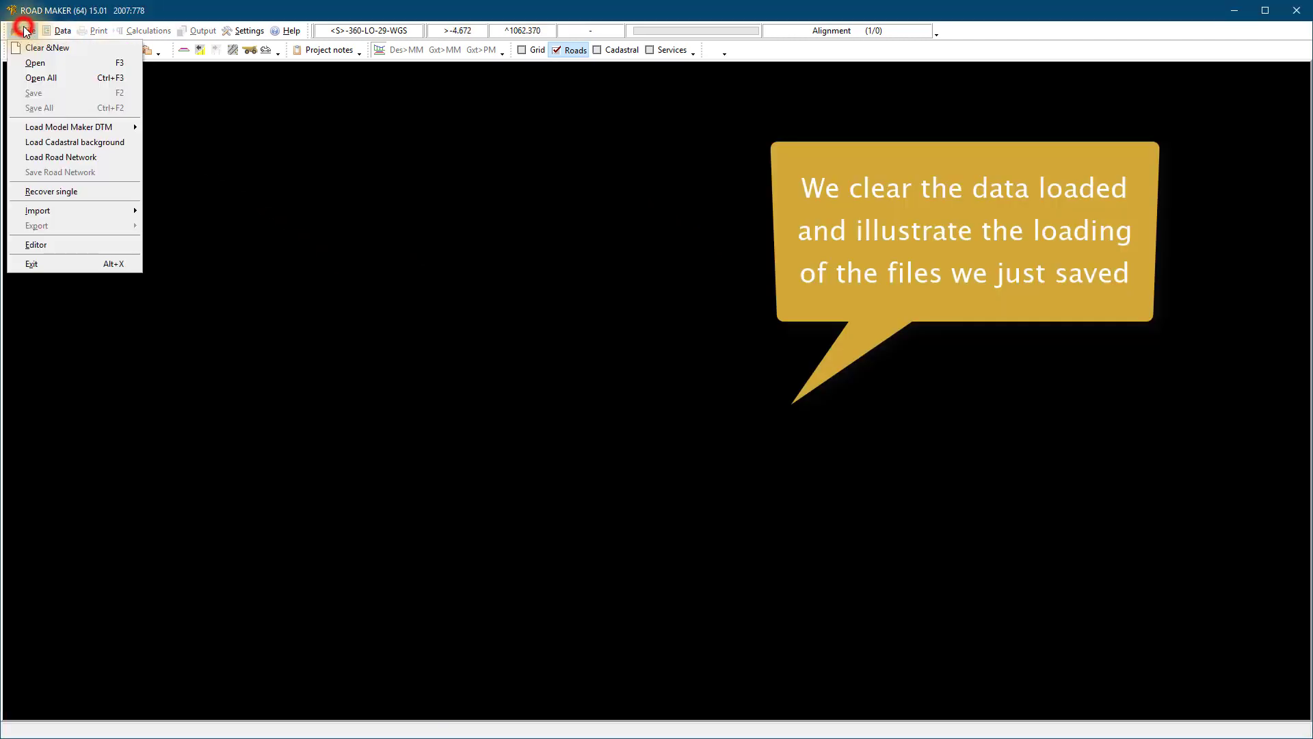
left_click(33, 59)
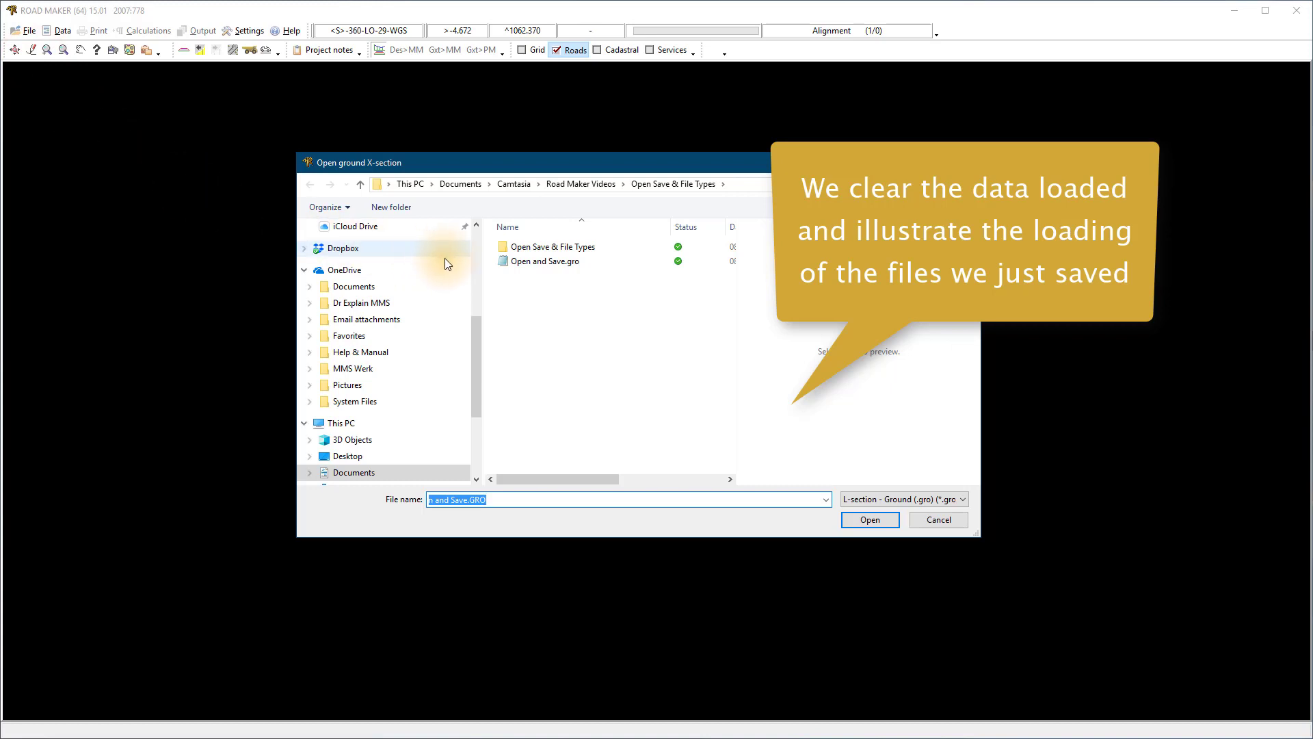
left_click(519, 263)
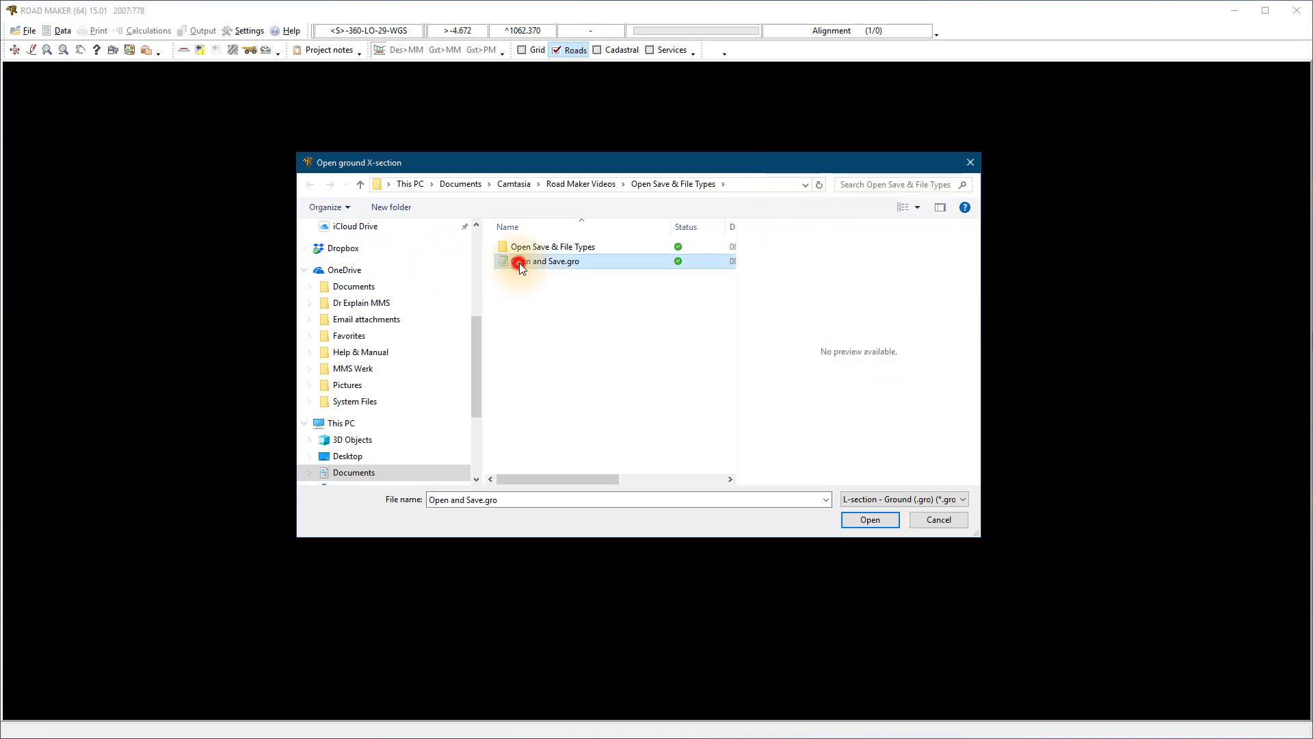
left_click(869, 520)
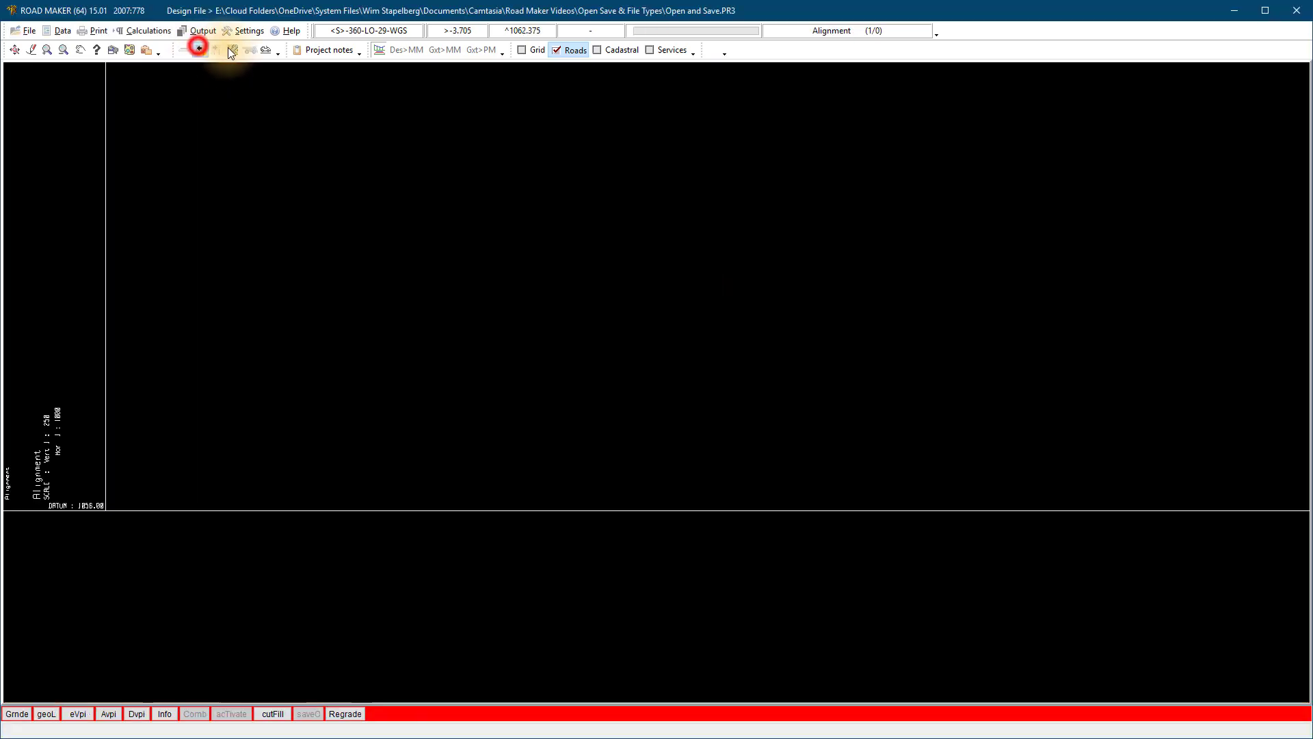
left_click(235, 49)
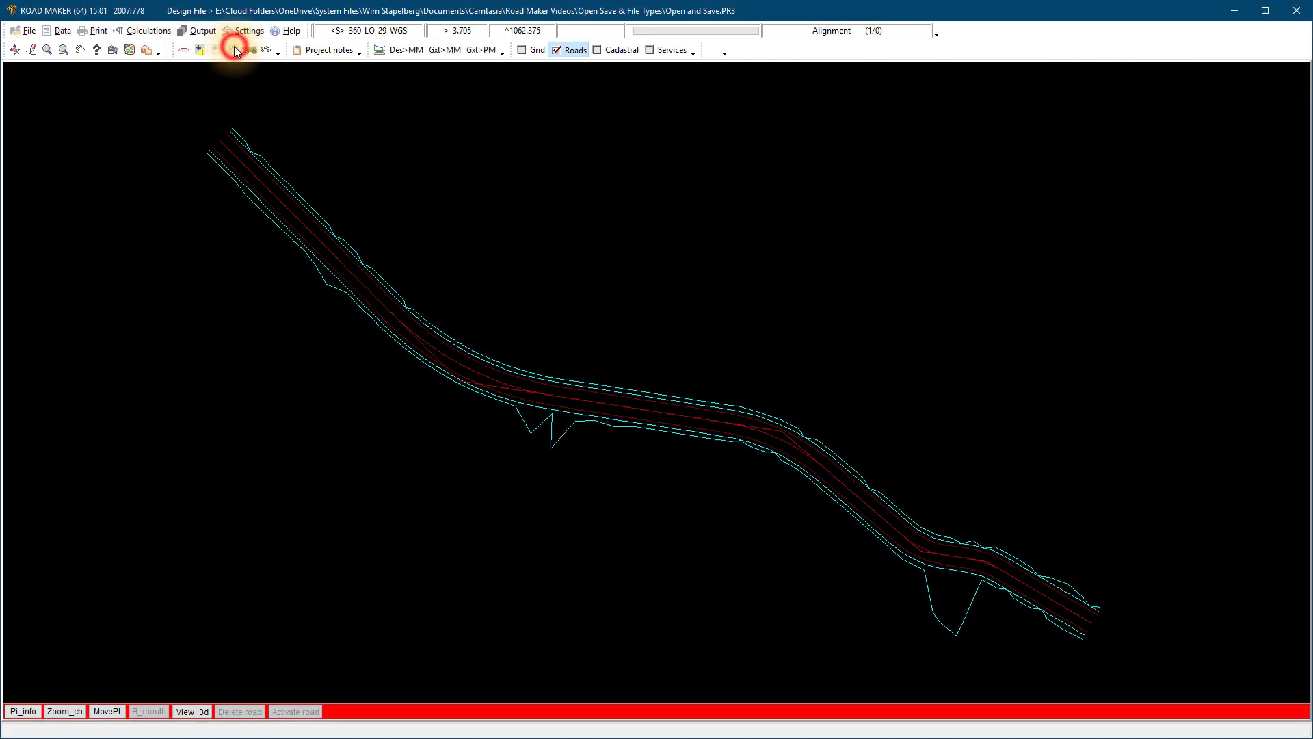
- Clear the project loaded from the separate ground and design files out of memory
left_click(33, 32)
left_click(29, 44)
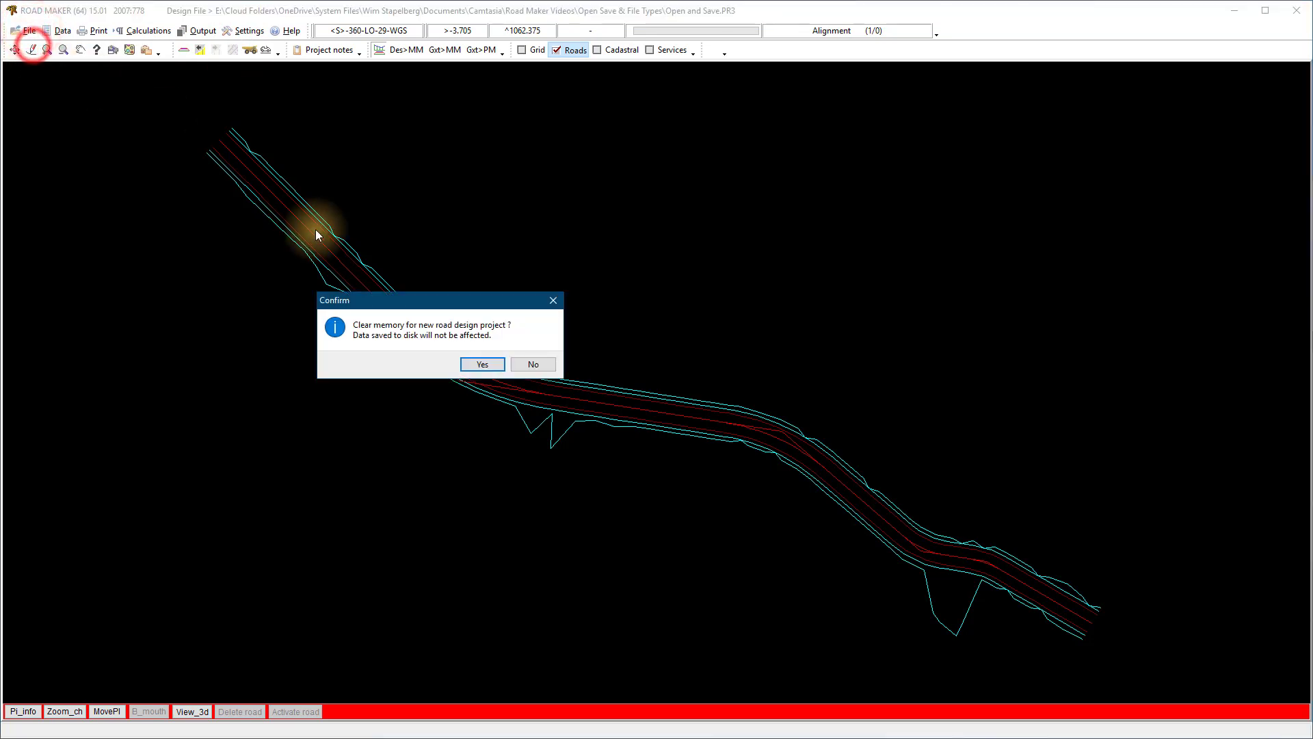
left_click(482, 364)
- Open the combined design and ground file "Open and Save.ral" and show its long section and plan view
left_click(30, 31)
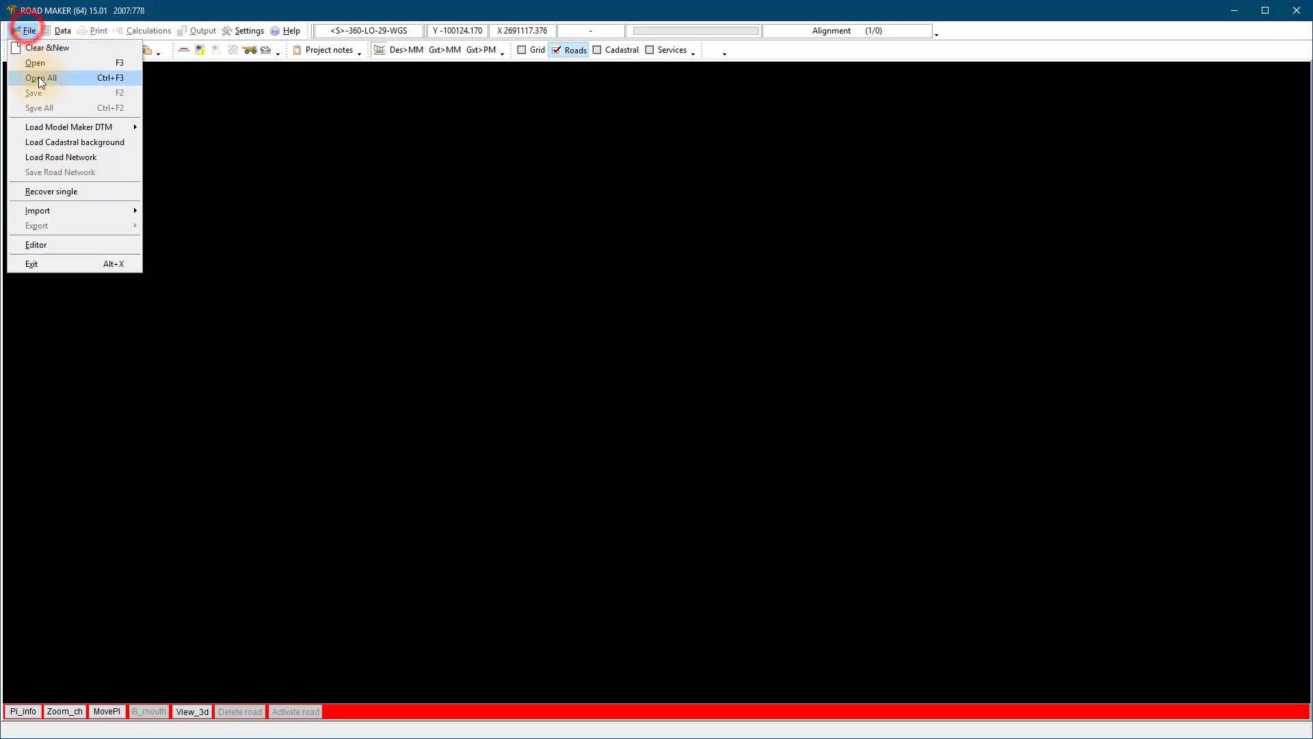
left_click(41, 79)
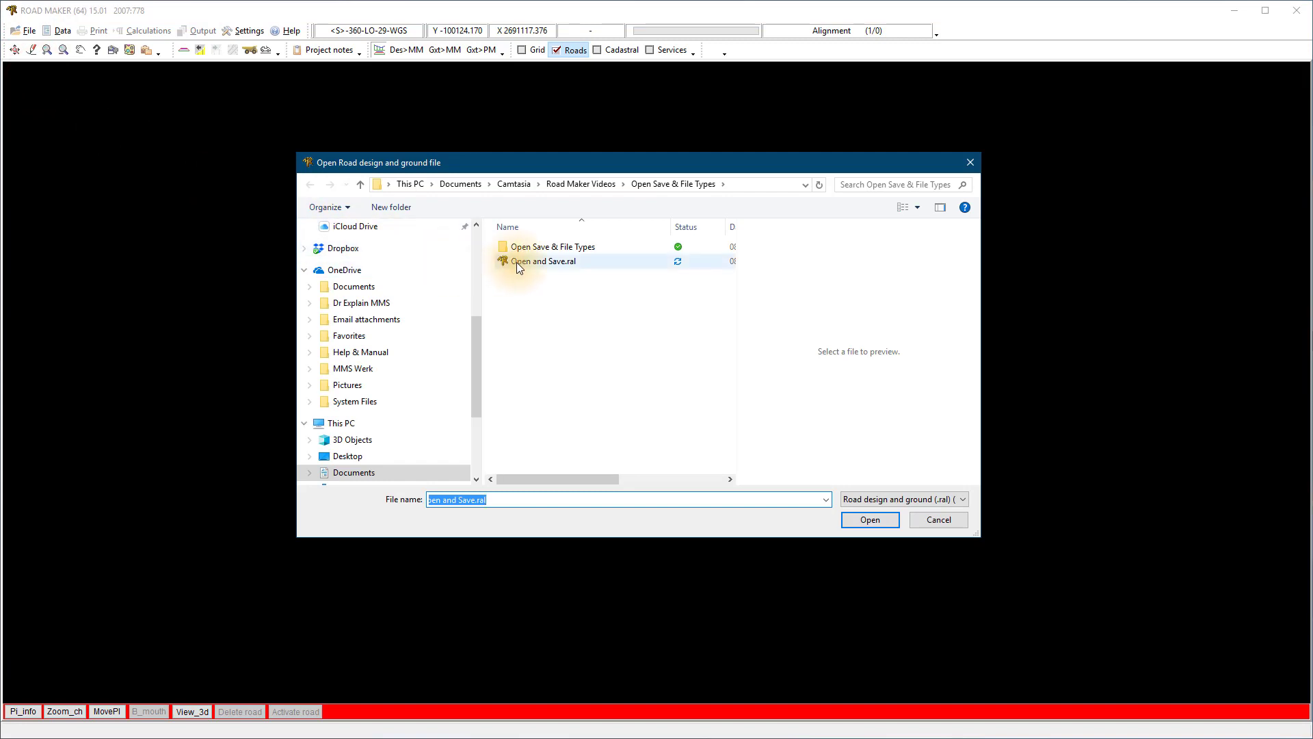
left_click(516, 261)
left_click(852, 520)
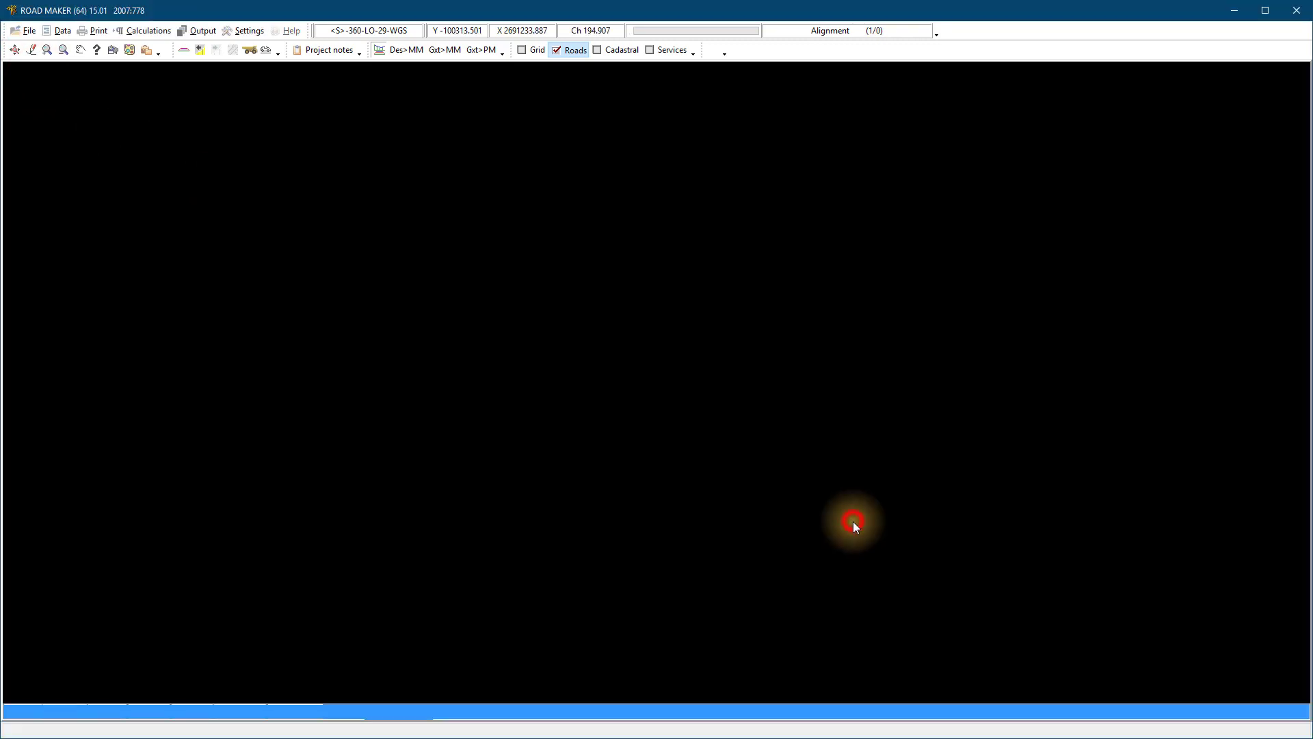
left_click(199, 48)
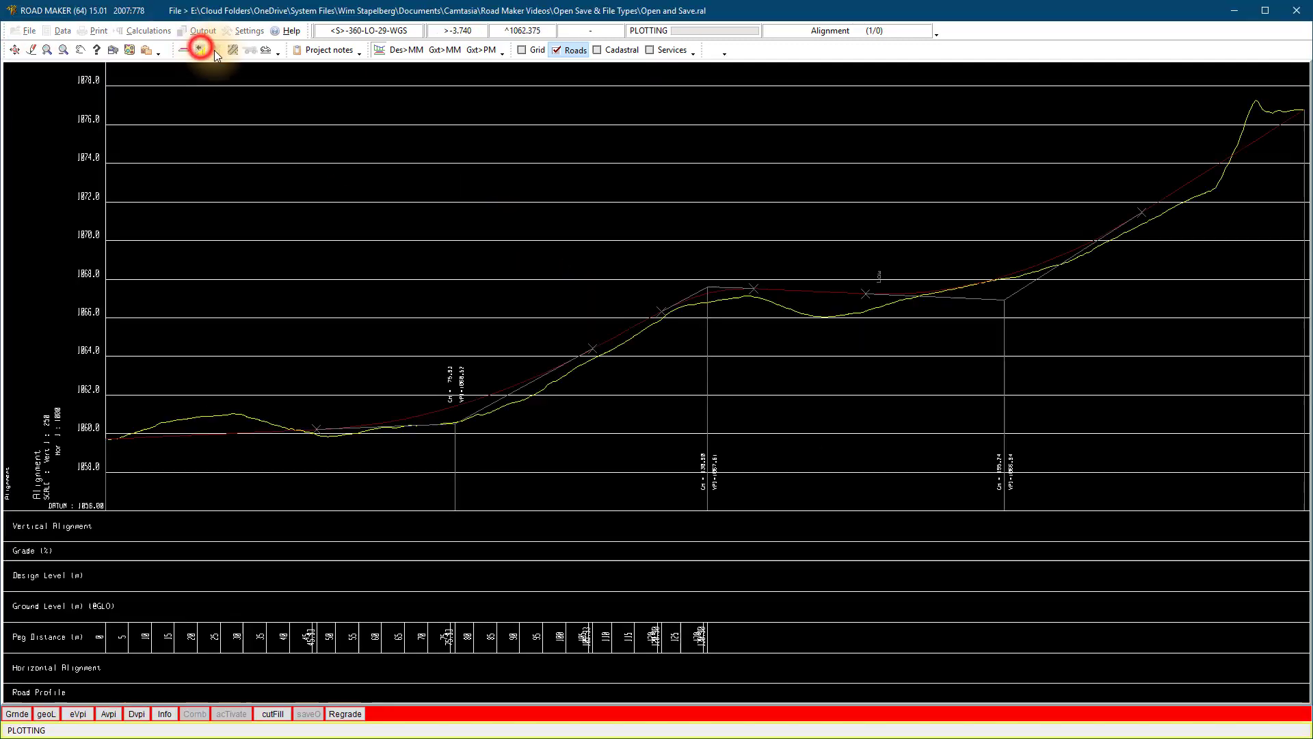
left_click(233, 50)
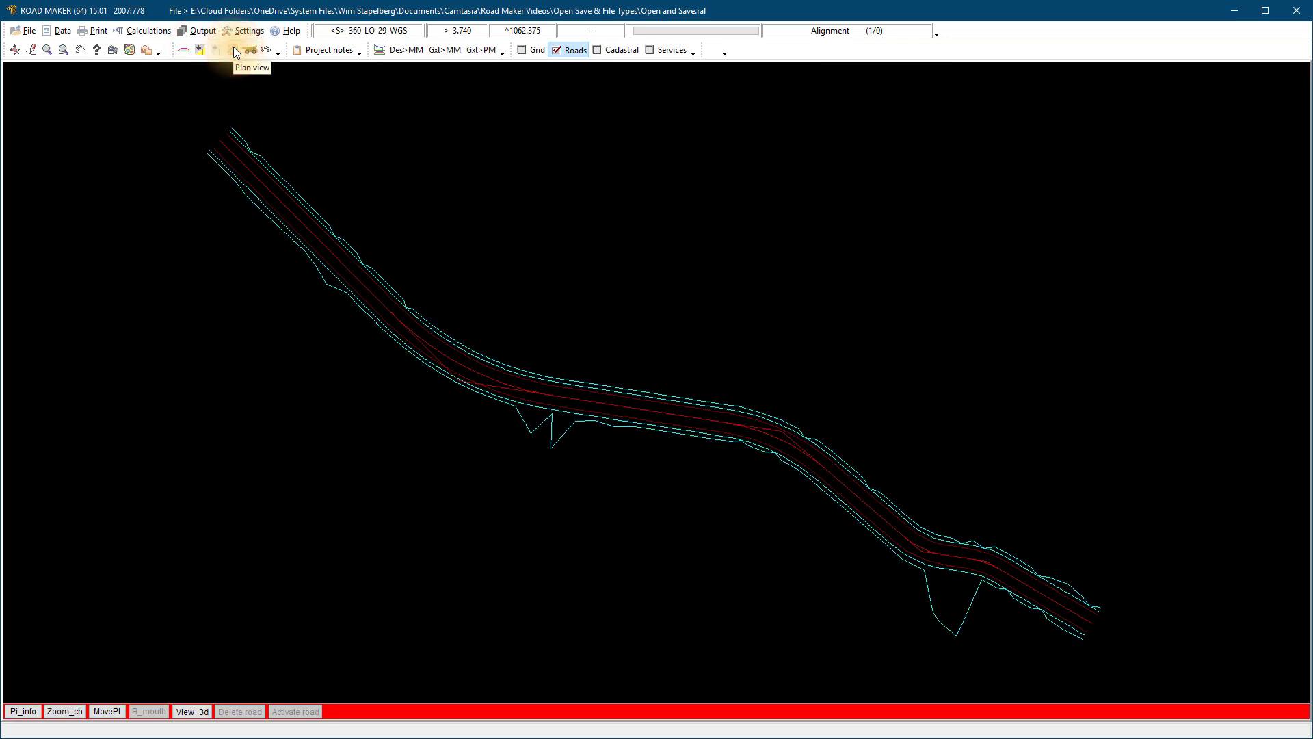
- In Model Maker, define alignment string "Road 1" by indicated points, stopping at new nodes, with node names numbered numerically from Pi1
left_click(27, 31)
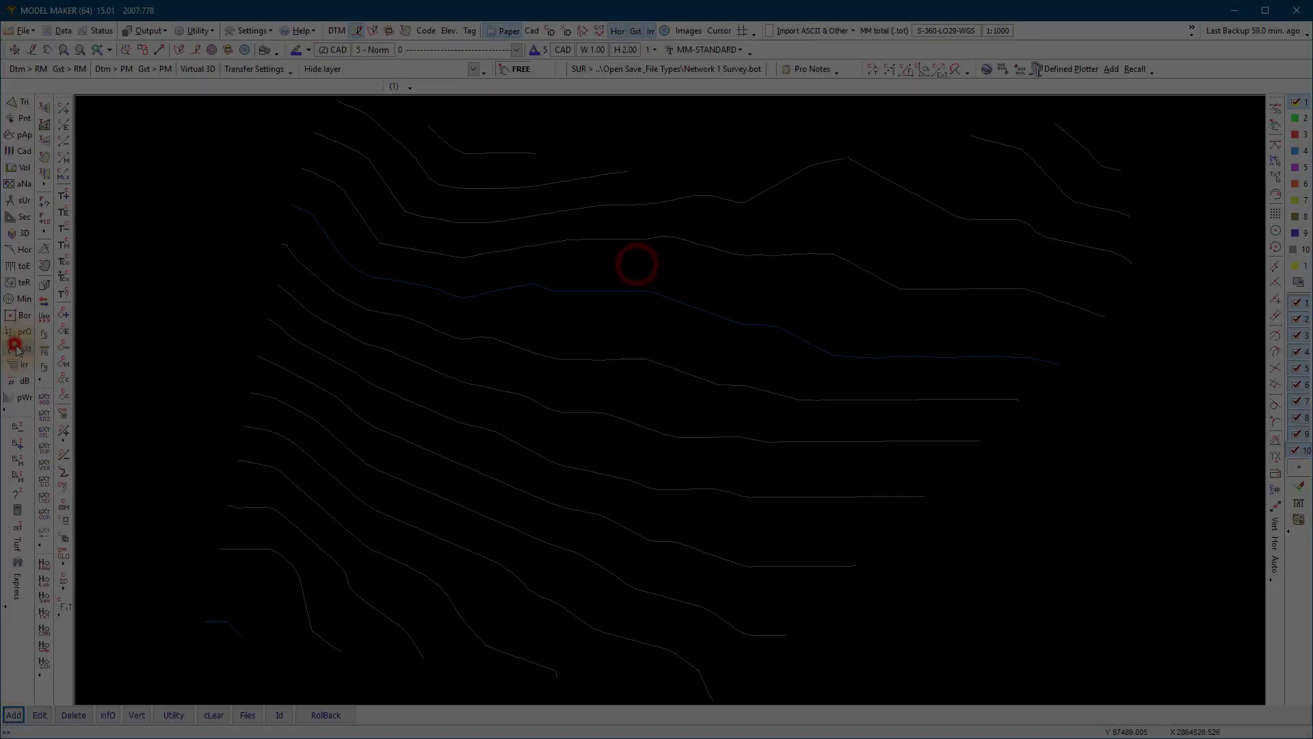
left_click(21, 348)
left_click(15, 715)
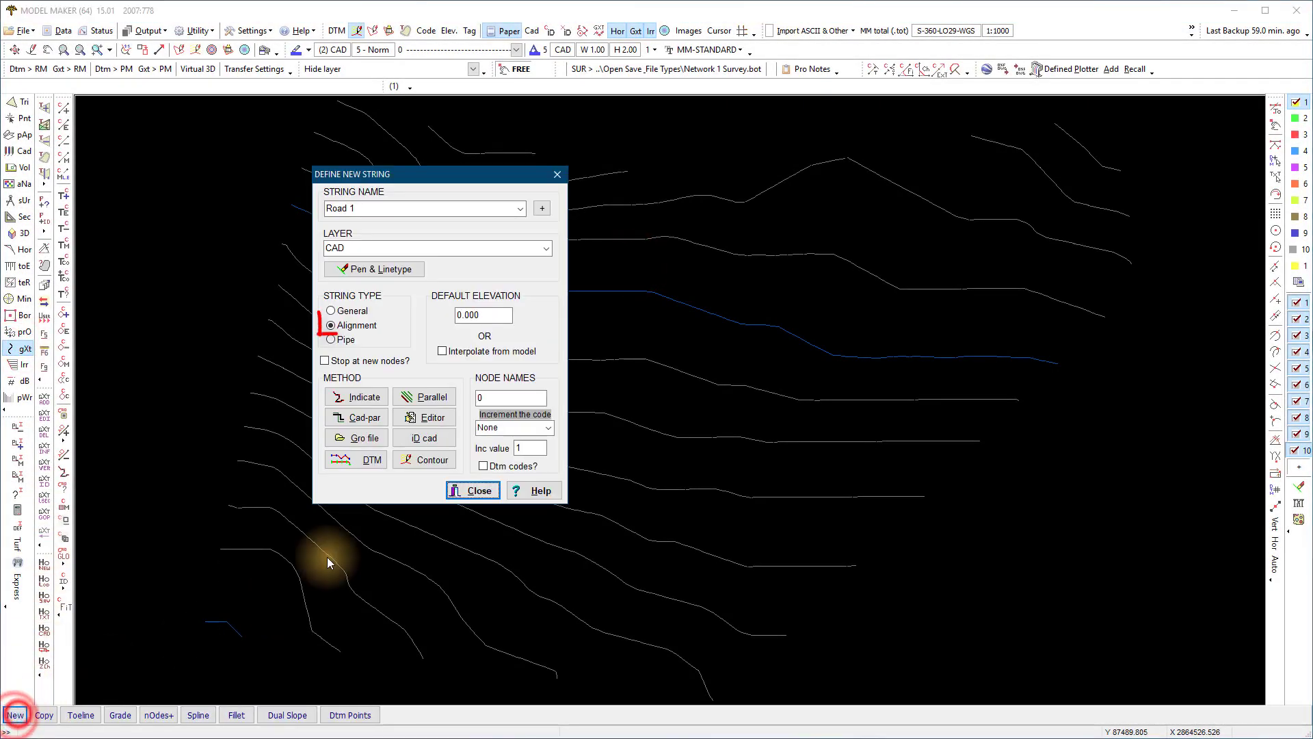
left_click(367, 208)
left_click(325, 361)
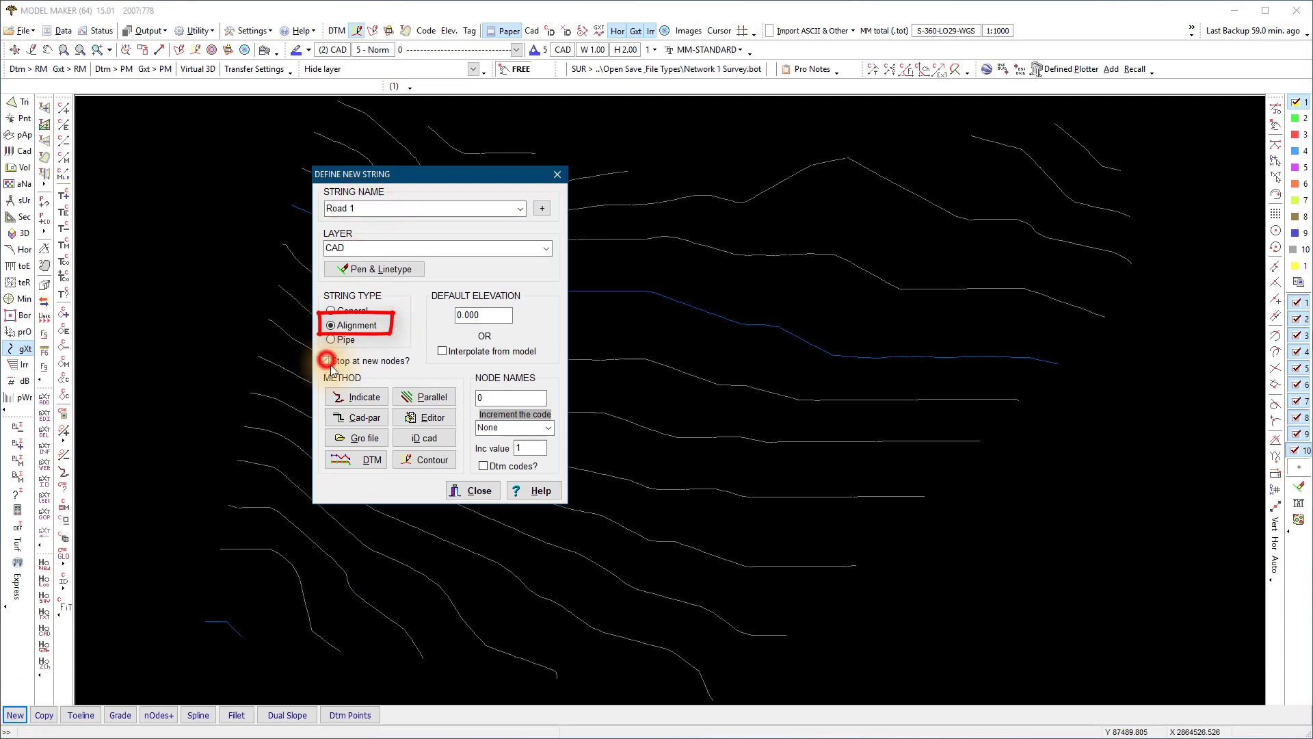
double_click(487, 398)
type("Pi1")
left_click(547, 428)
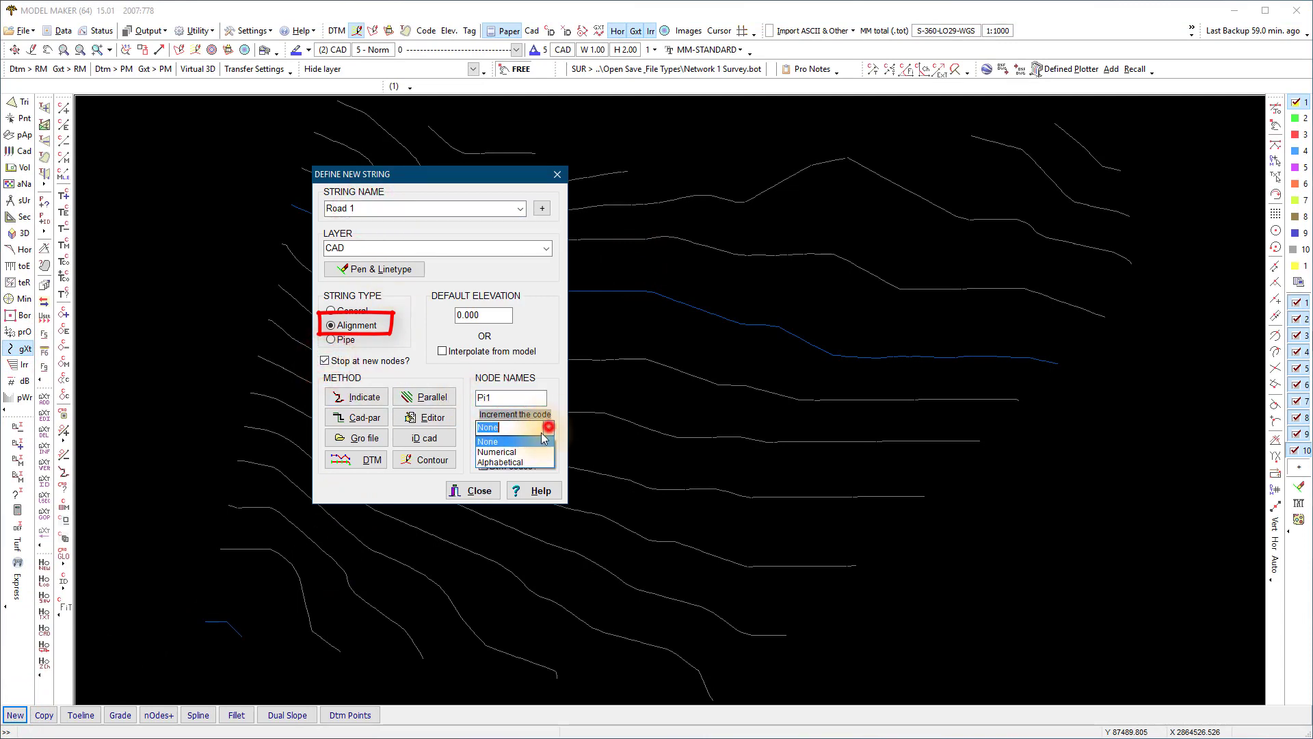
left_click(519, 444)
left_click(352, 397)
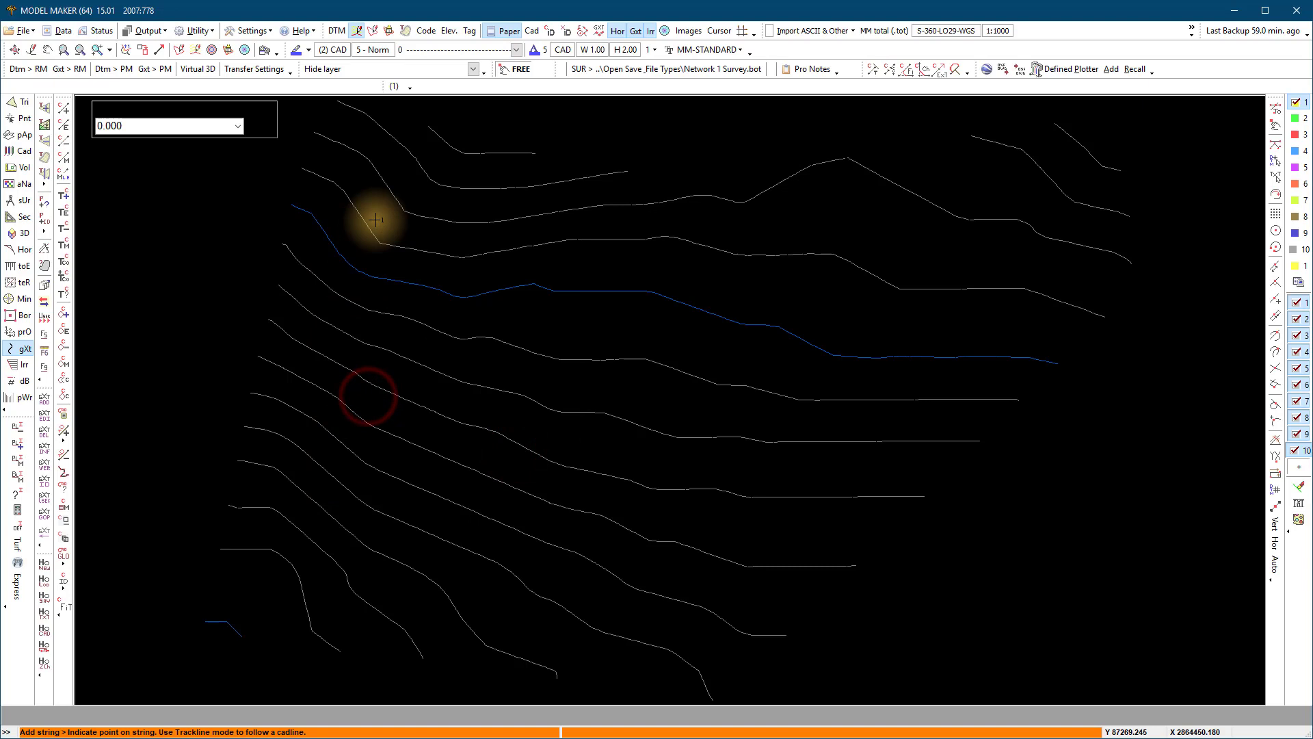
- Place Road 1 through three PIs across the contours, add a curve radius at the middle PI, and finish the string
left_click(370, 214)
left_click(457, 452)
left_click(790, 319)
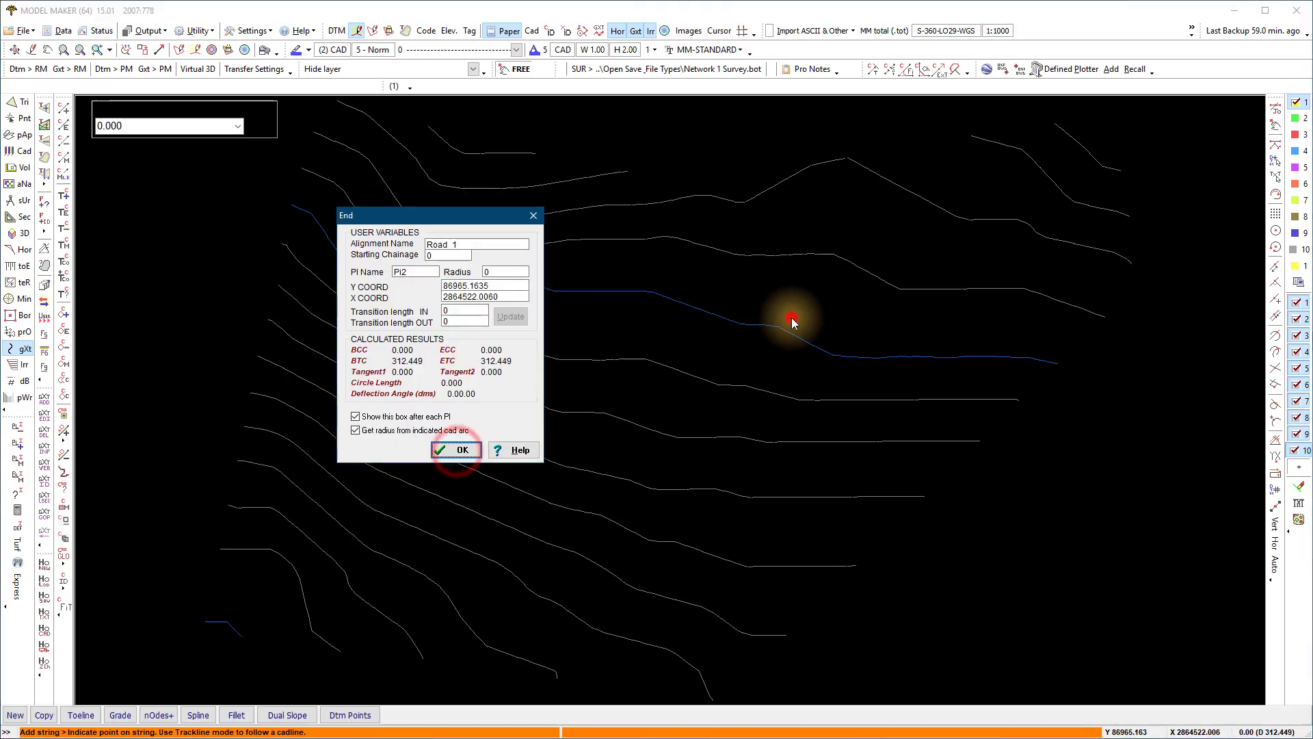
left_click(502, 267)
left_click(463, 451)
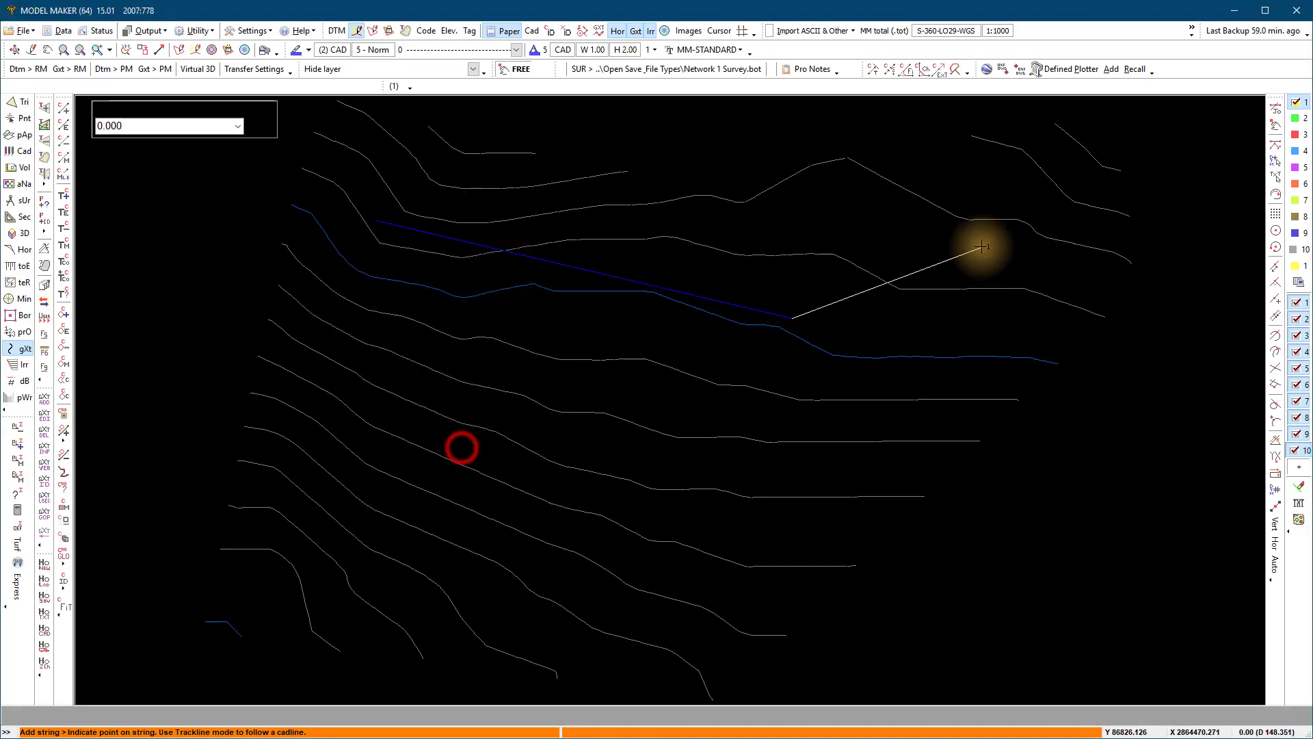
left_click(977, 248)
left_click(442, 449)
left_click(993, 247)
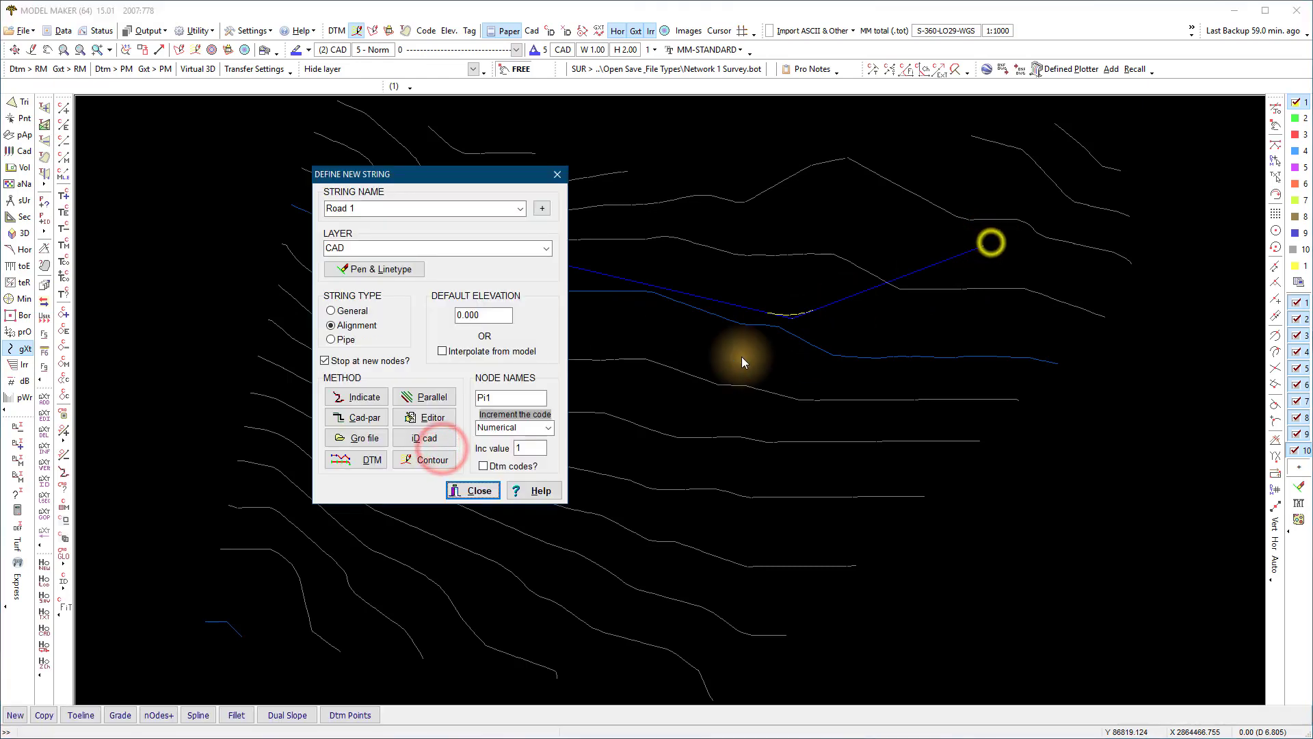
left_click(482, 487)
- Start a second alignment string named "Road 2" by indicated points, placing its first PI south of Road 1
left_click(15, 715)
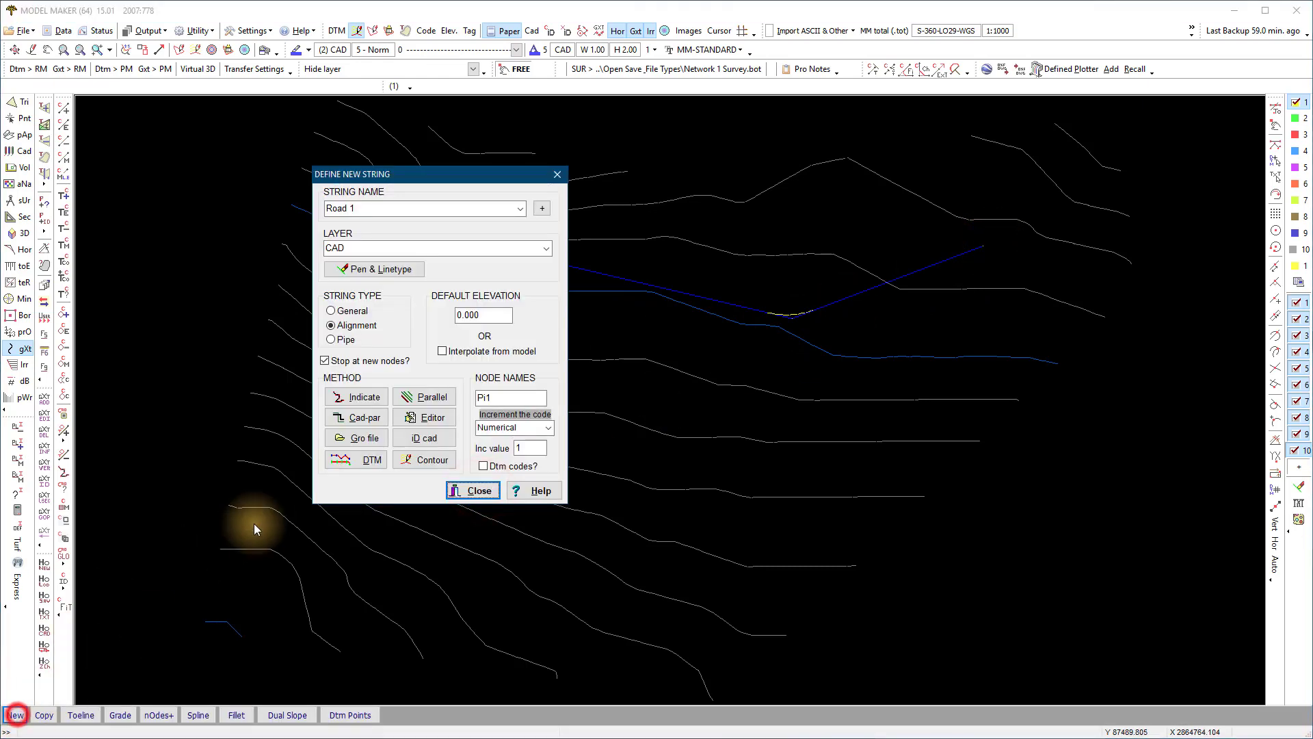
left_click(373, 209)
left_click(355, 397)
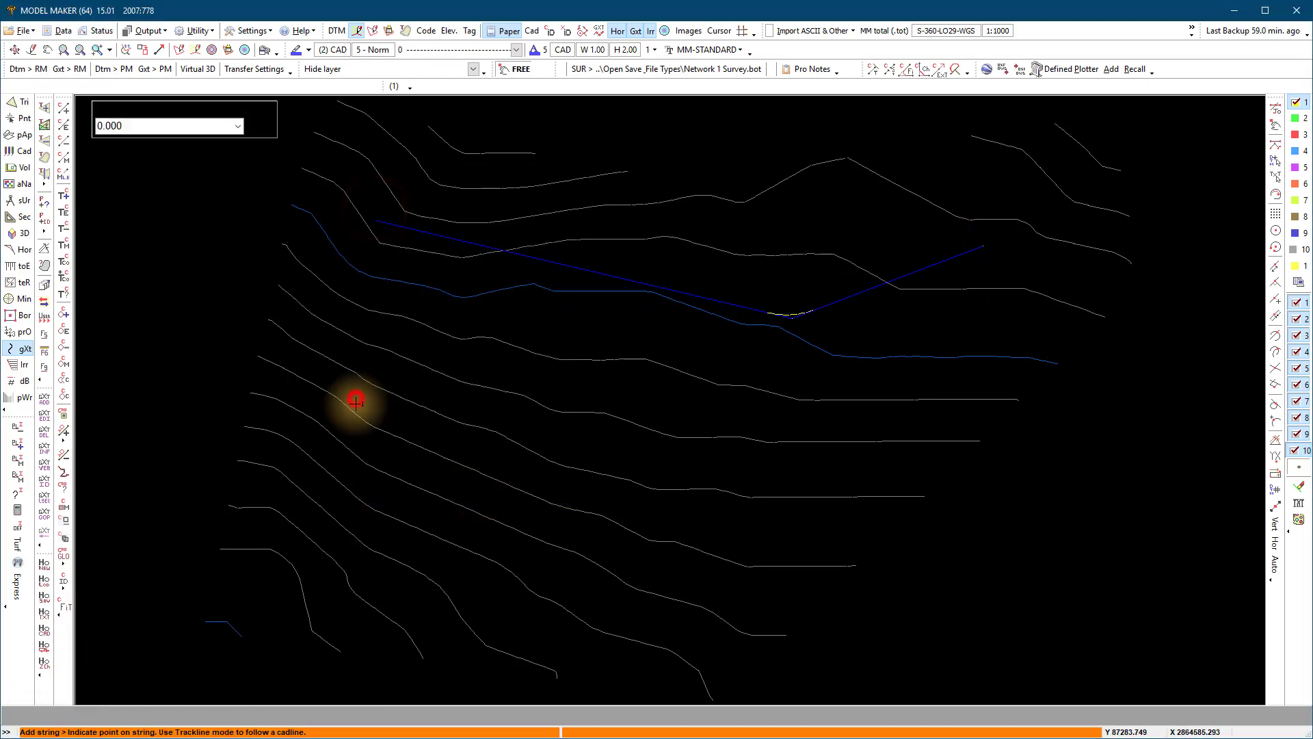
left_click(443, 418)
left_click(454, 447)
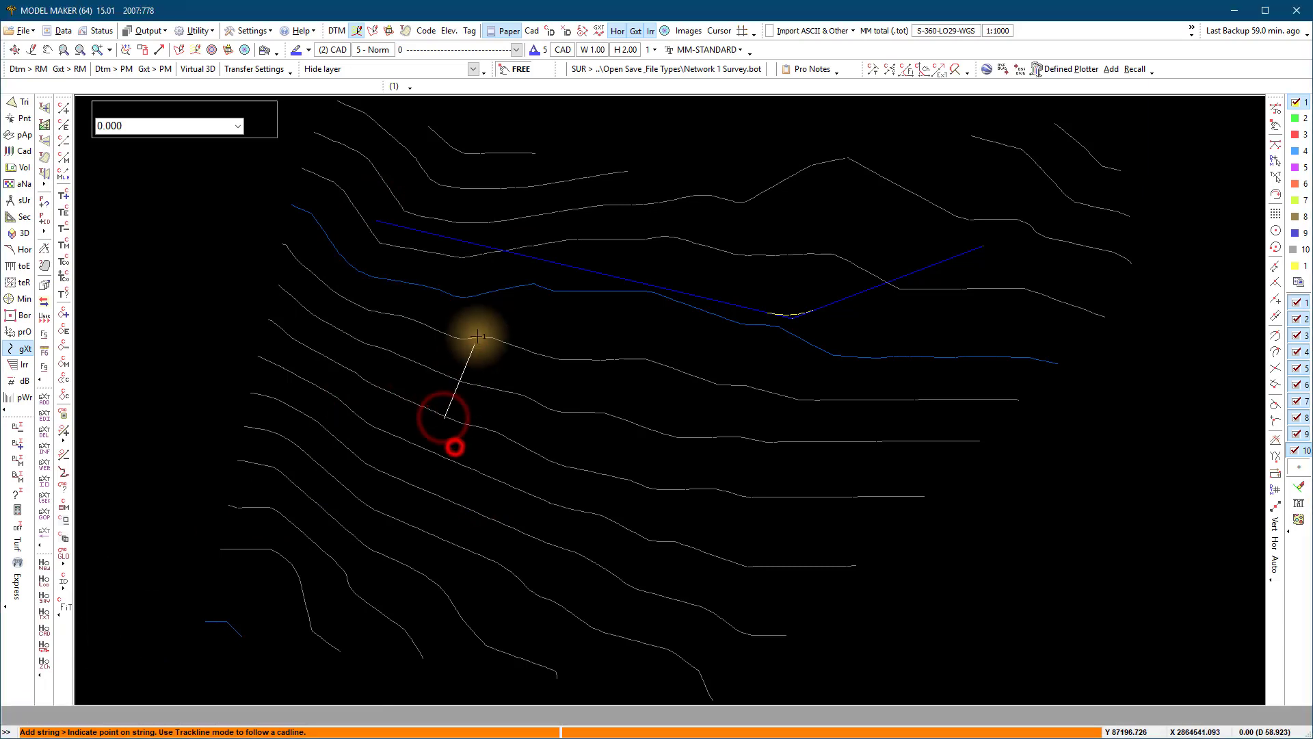
- End Road 2 on the Road 1 line using the Near line snap mode and finish the string
left_click(515, 68)
left_click(403, 355)
left_click(543, 258)
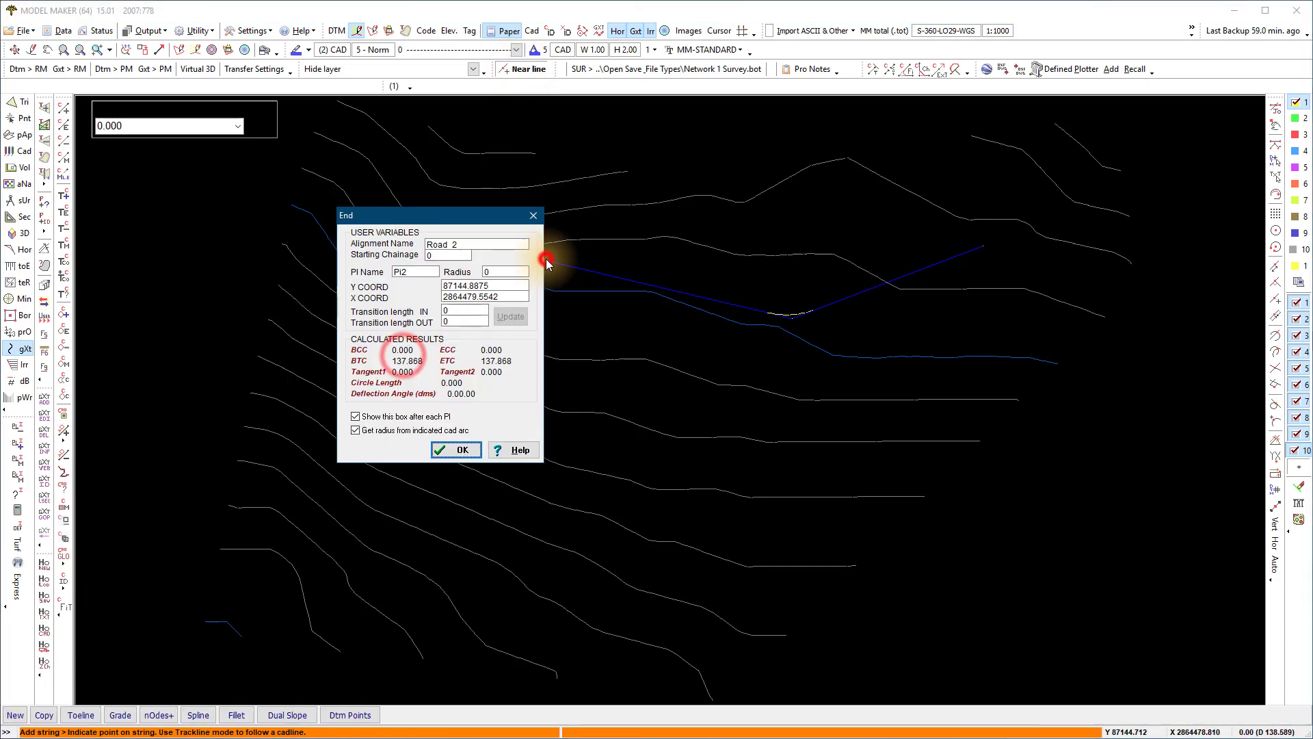
left_click(461, 446)
right_click(562, 311)
left_click(479, 491)
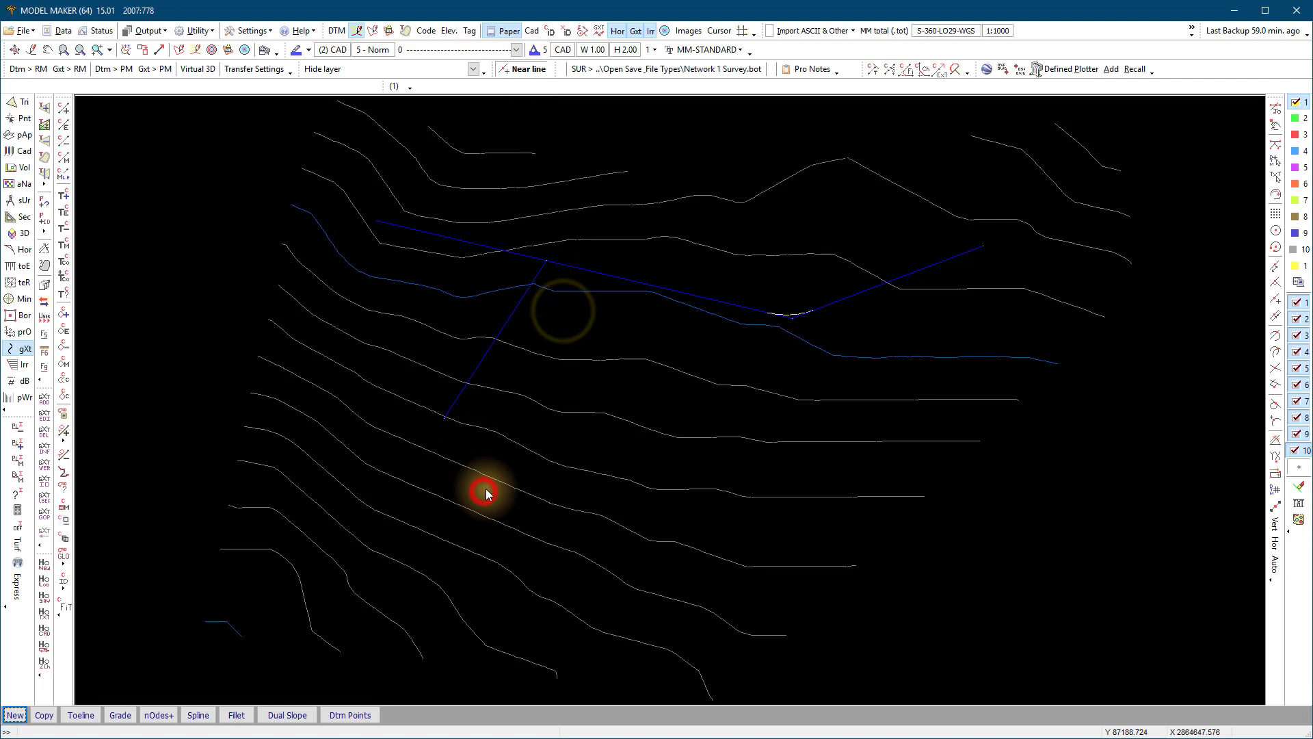
- Save the alignment strings as Network New in GXT String (.kcs) format only, leaving out the Full DTM format
left_click(24, 30)
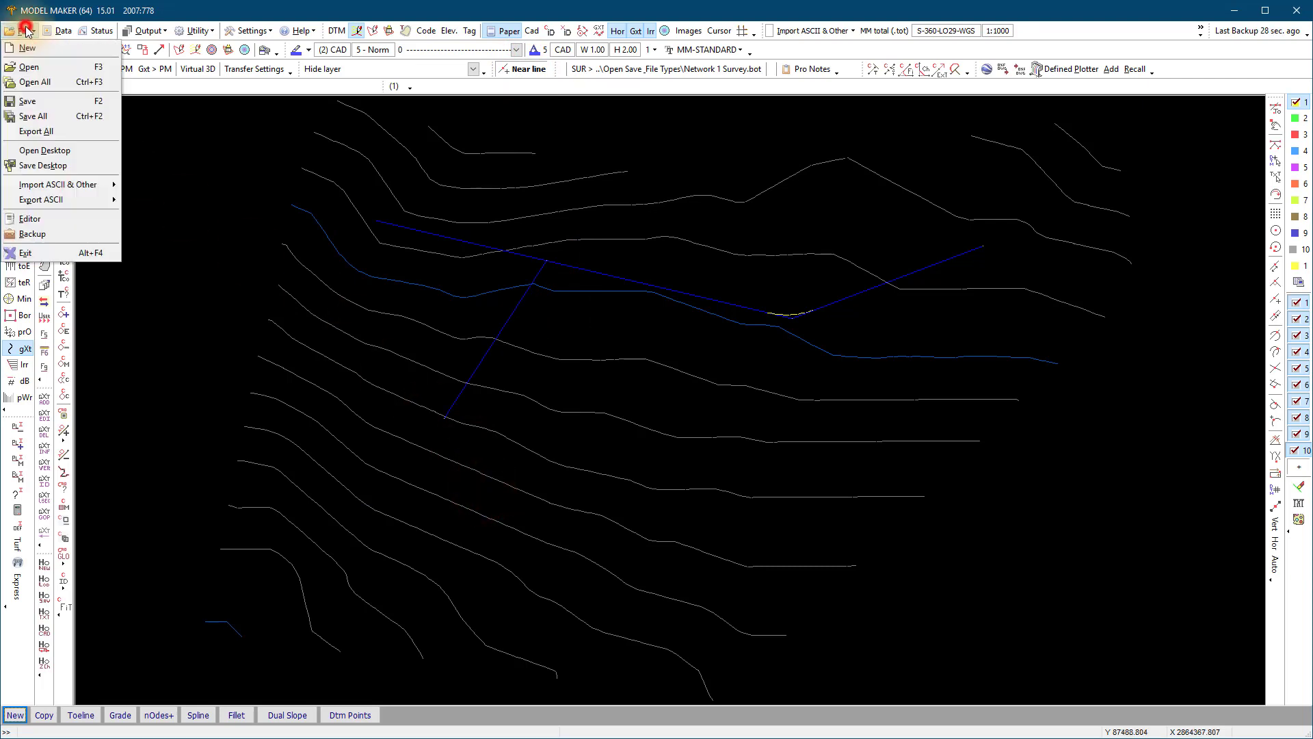
left_click(26, 95)
type("N")
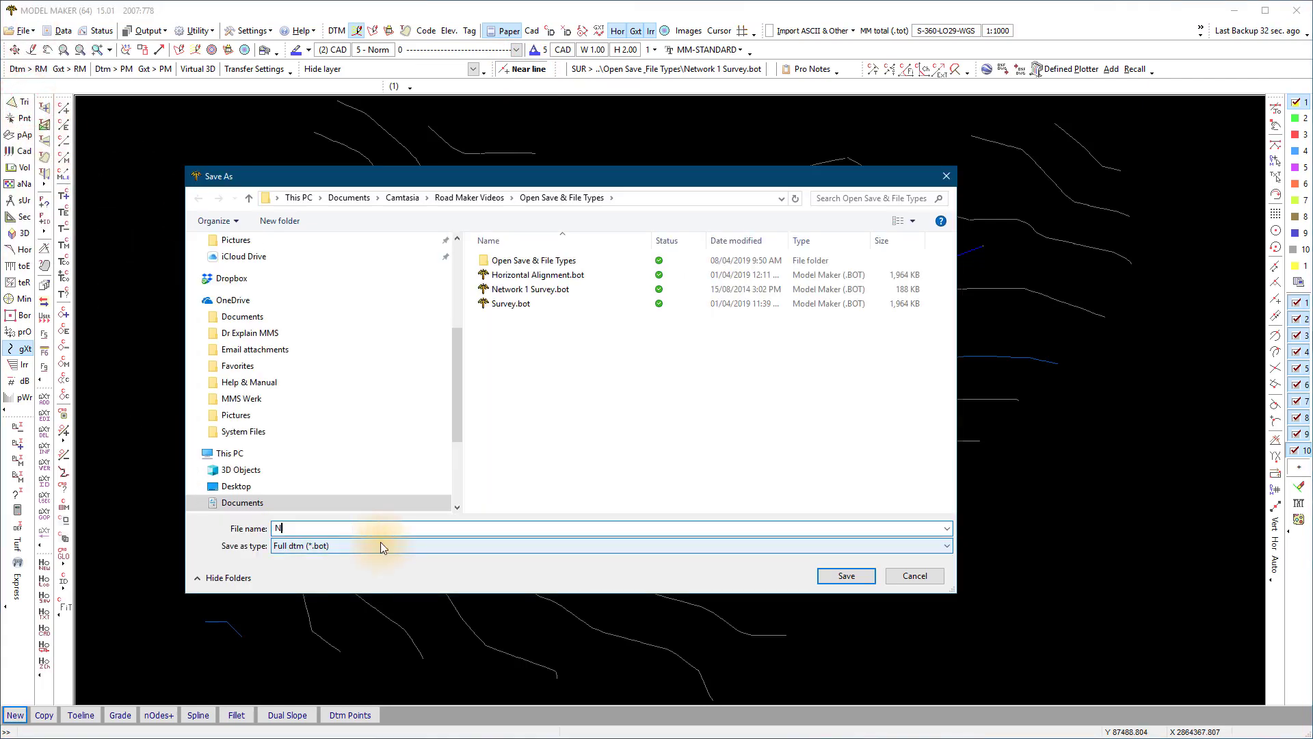
type("etwork New")
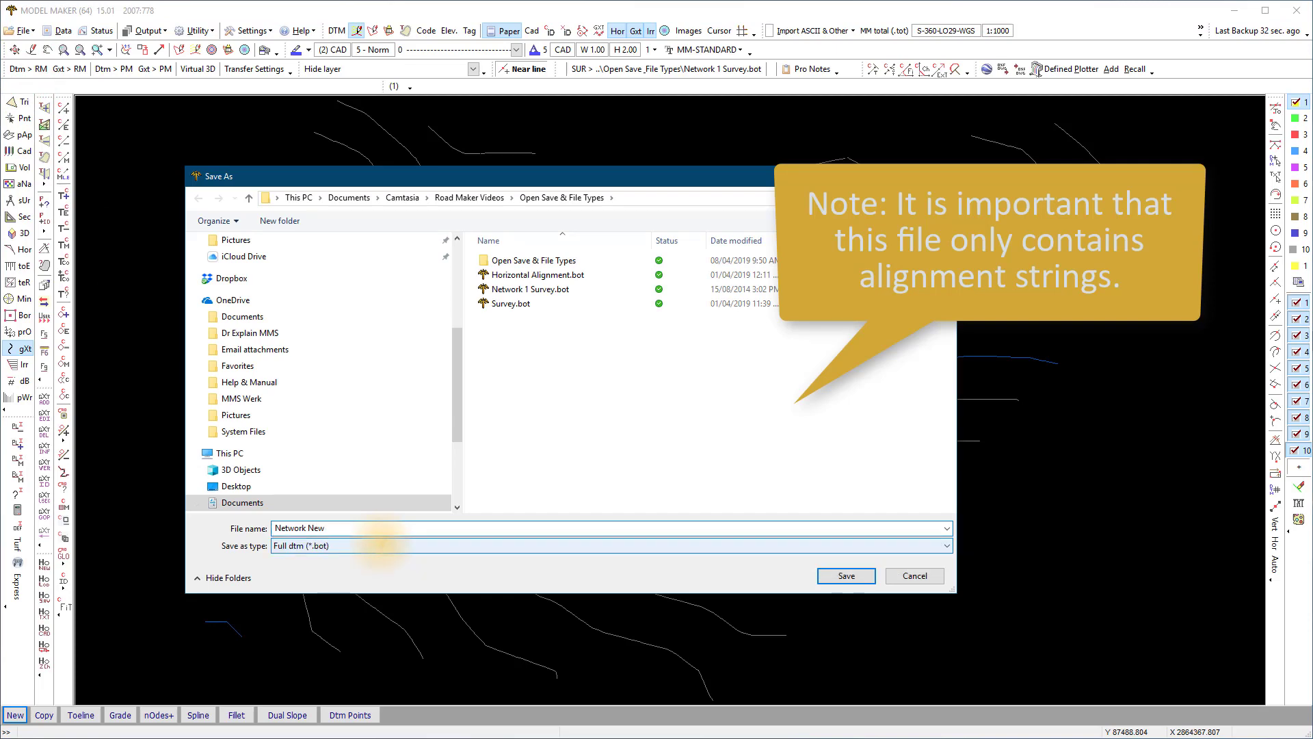
left_click(831, 575)
left_click(372, 403)
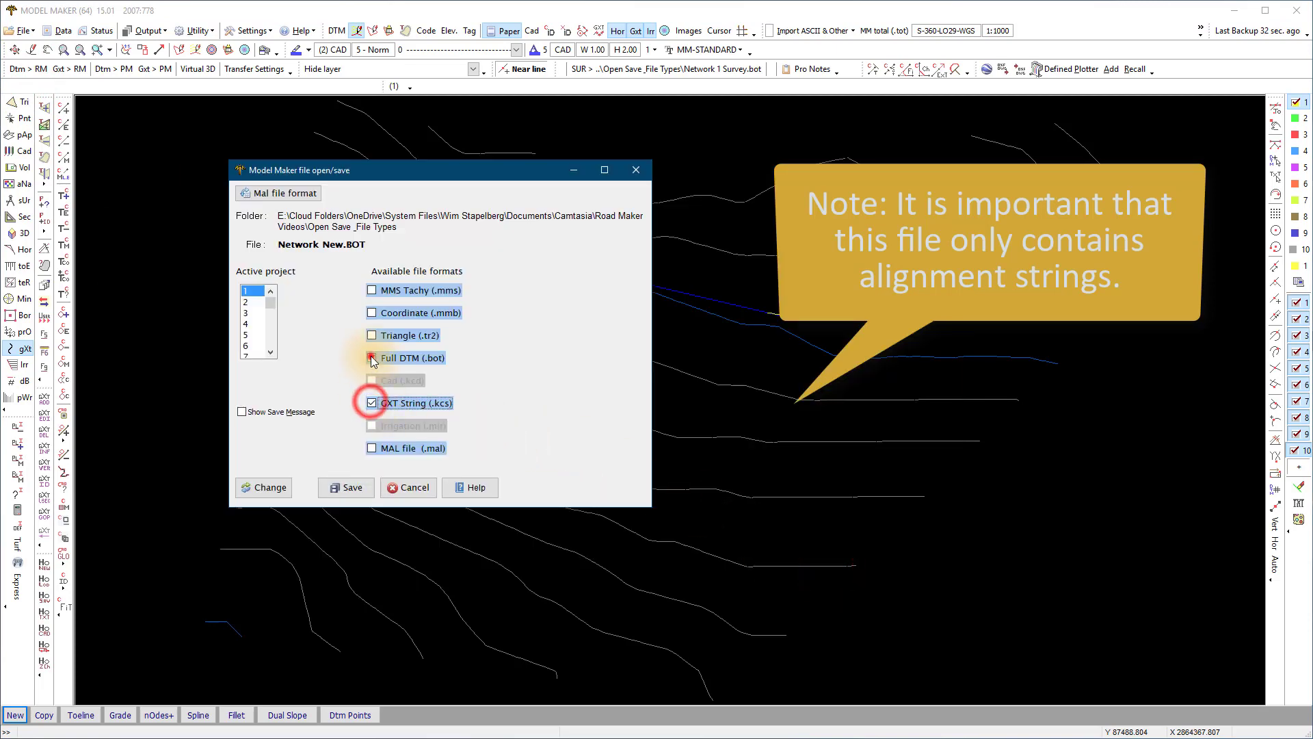
left_click(347, 487)
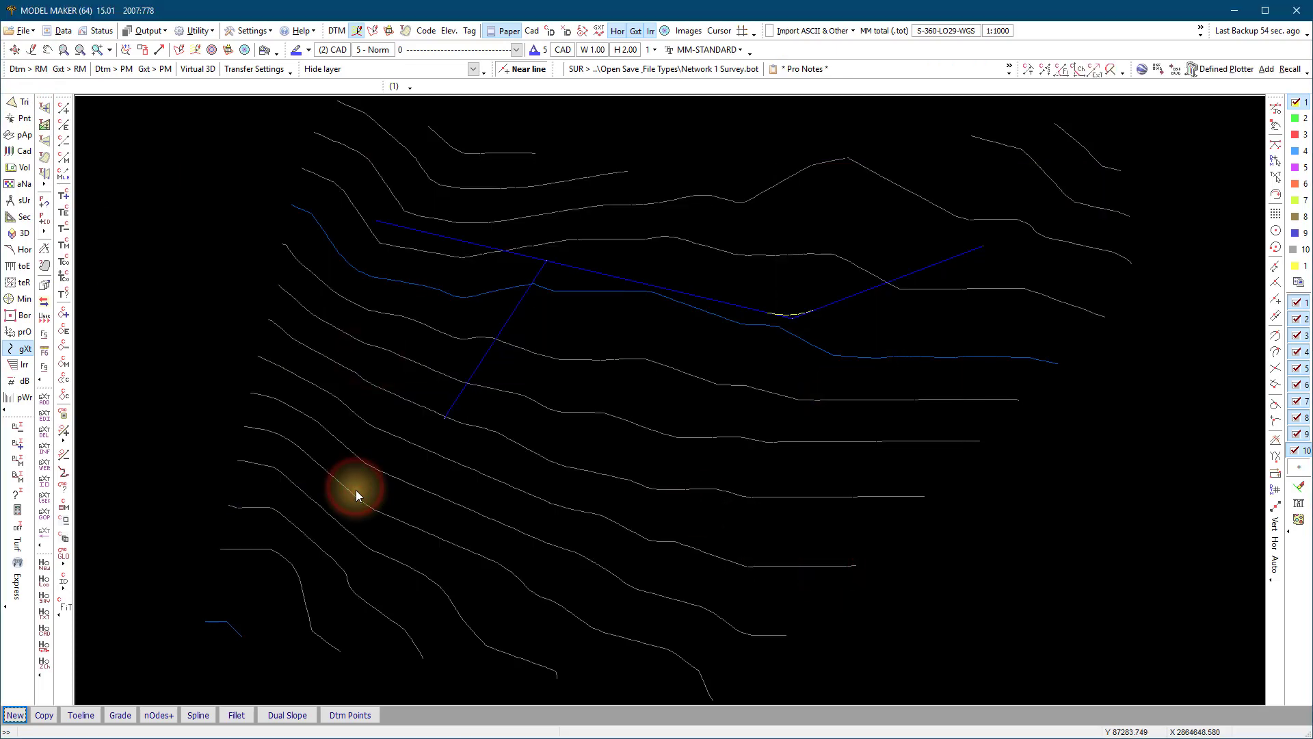
- Show and hide the DTM's open triangle sides, and save the survey as Full DTM (.bot), overwriting Network 1 Survey.bot
left_click(406, 31)
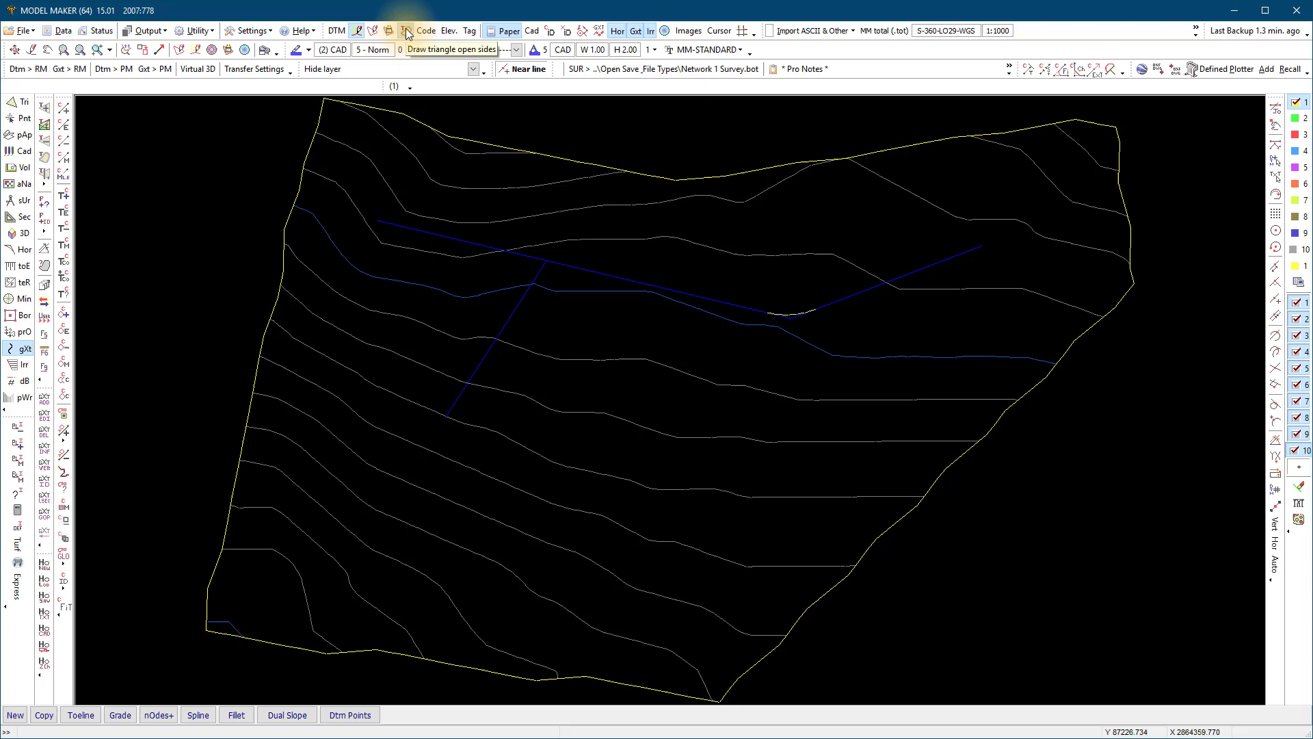
left_click(405, 31)
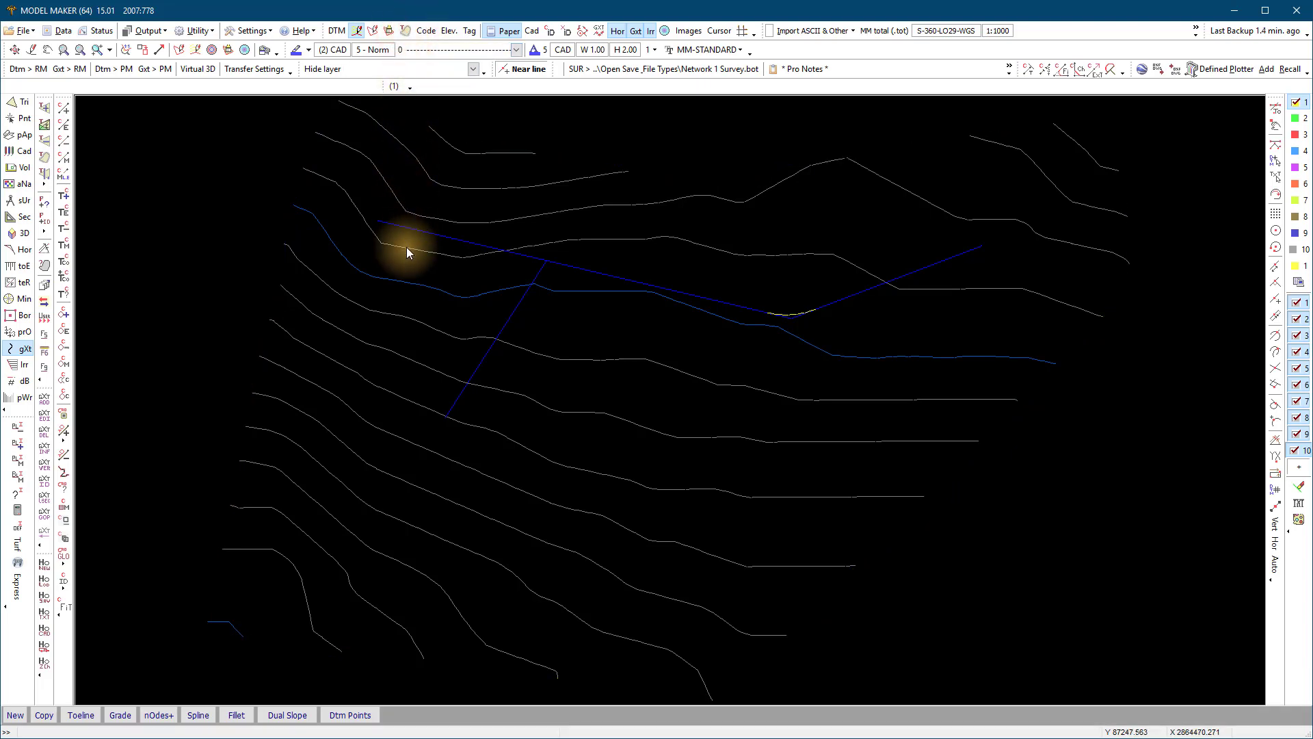
left_click(23, 31)
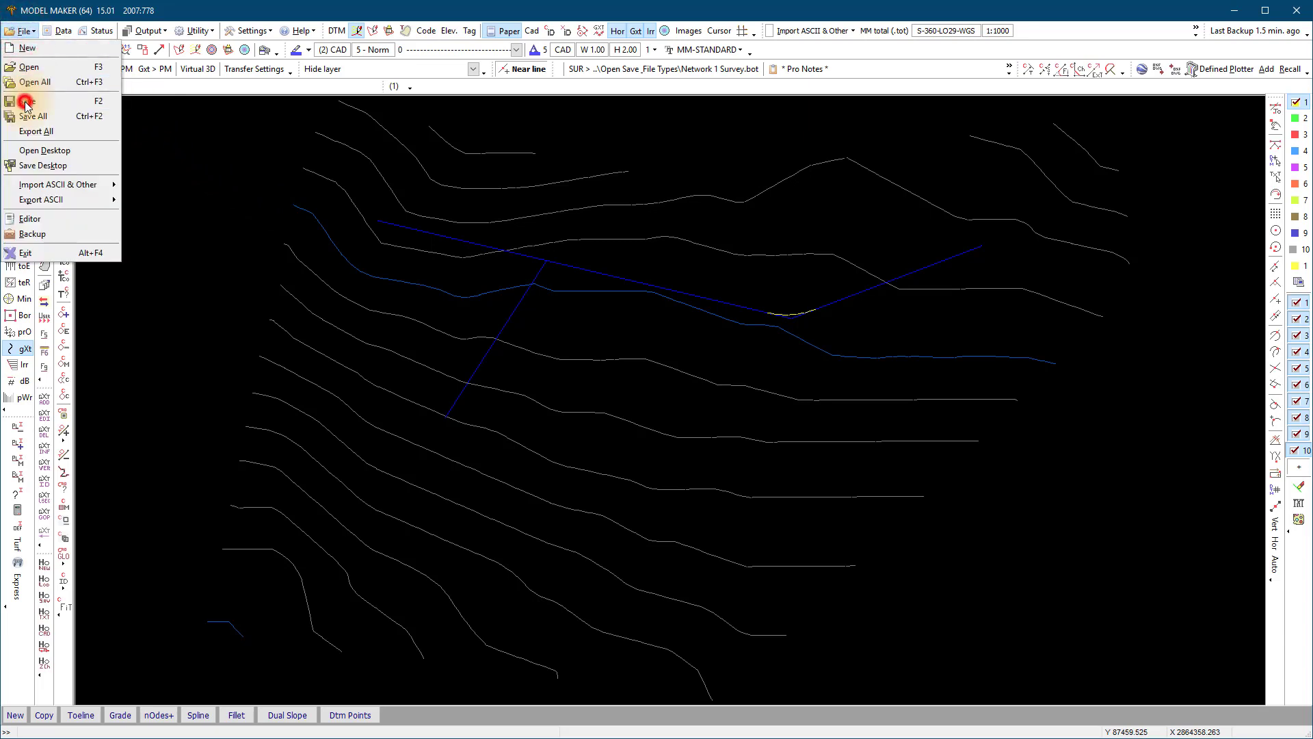
left_click(27, 102)
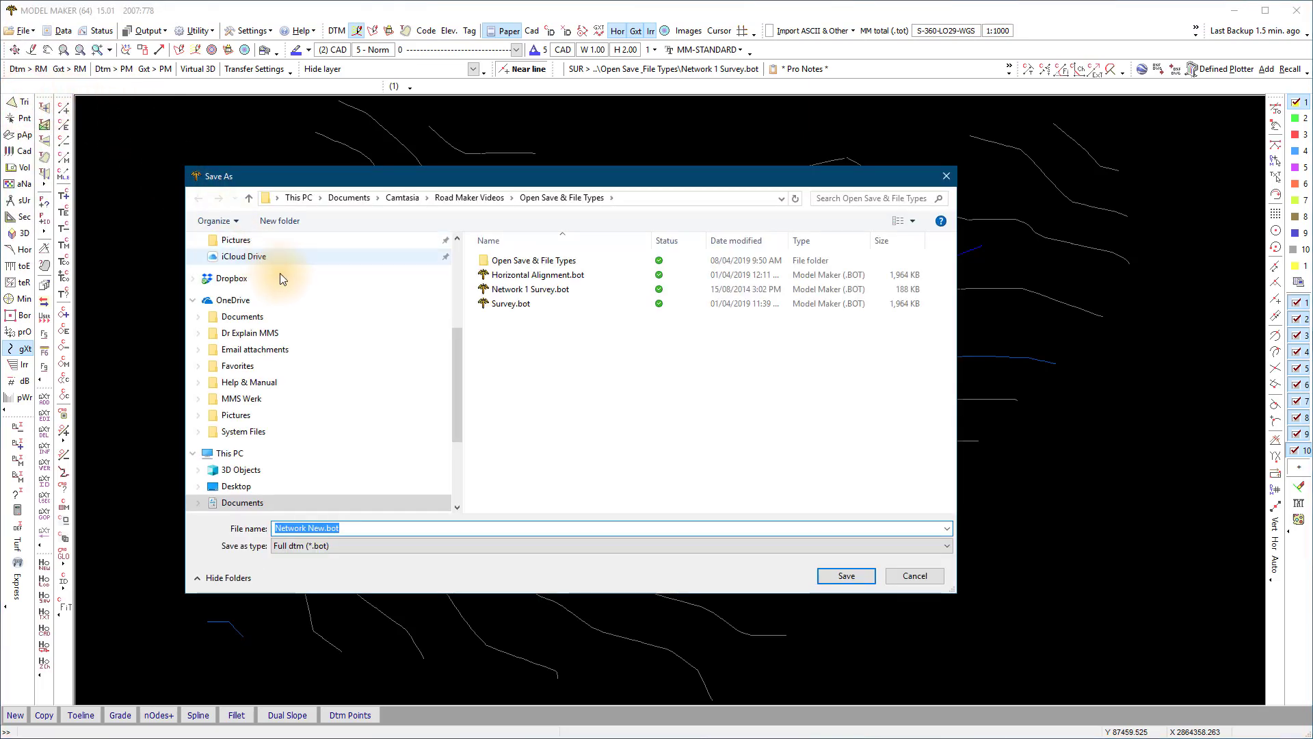
left_click(497, 293)
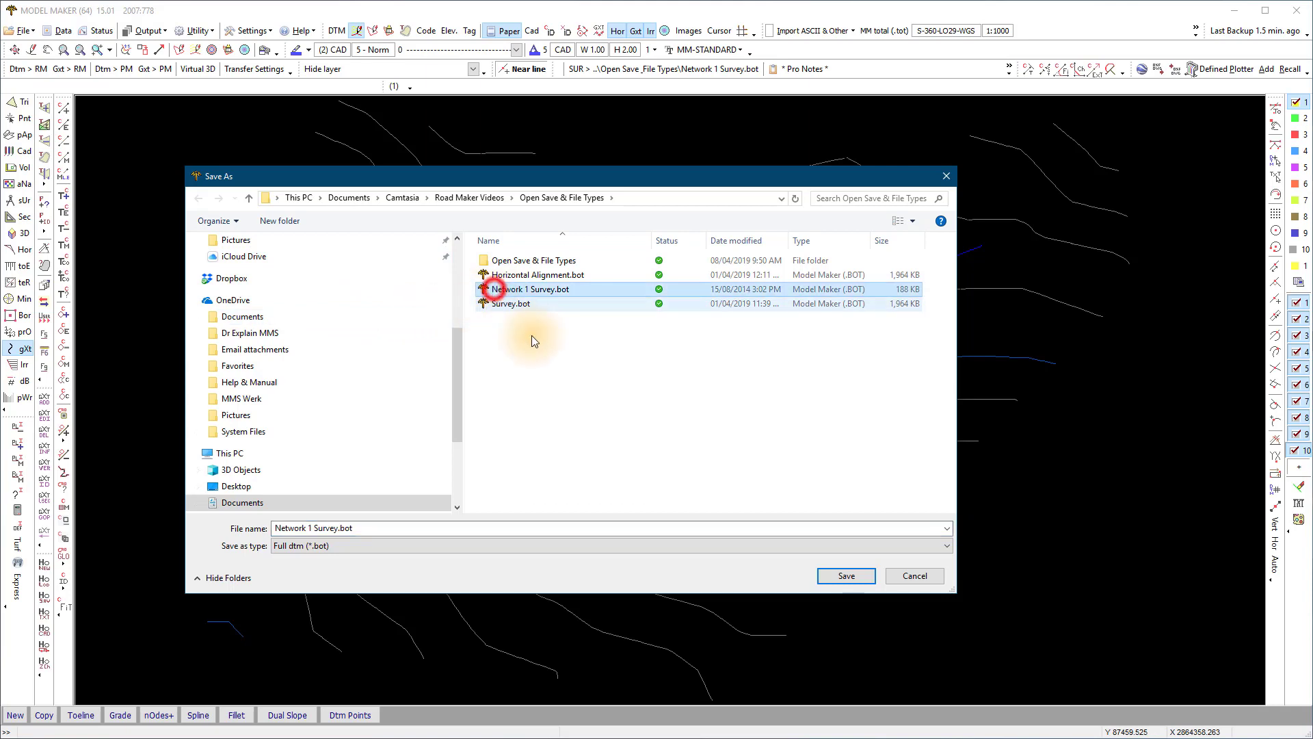
left_click(862, 577)
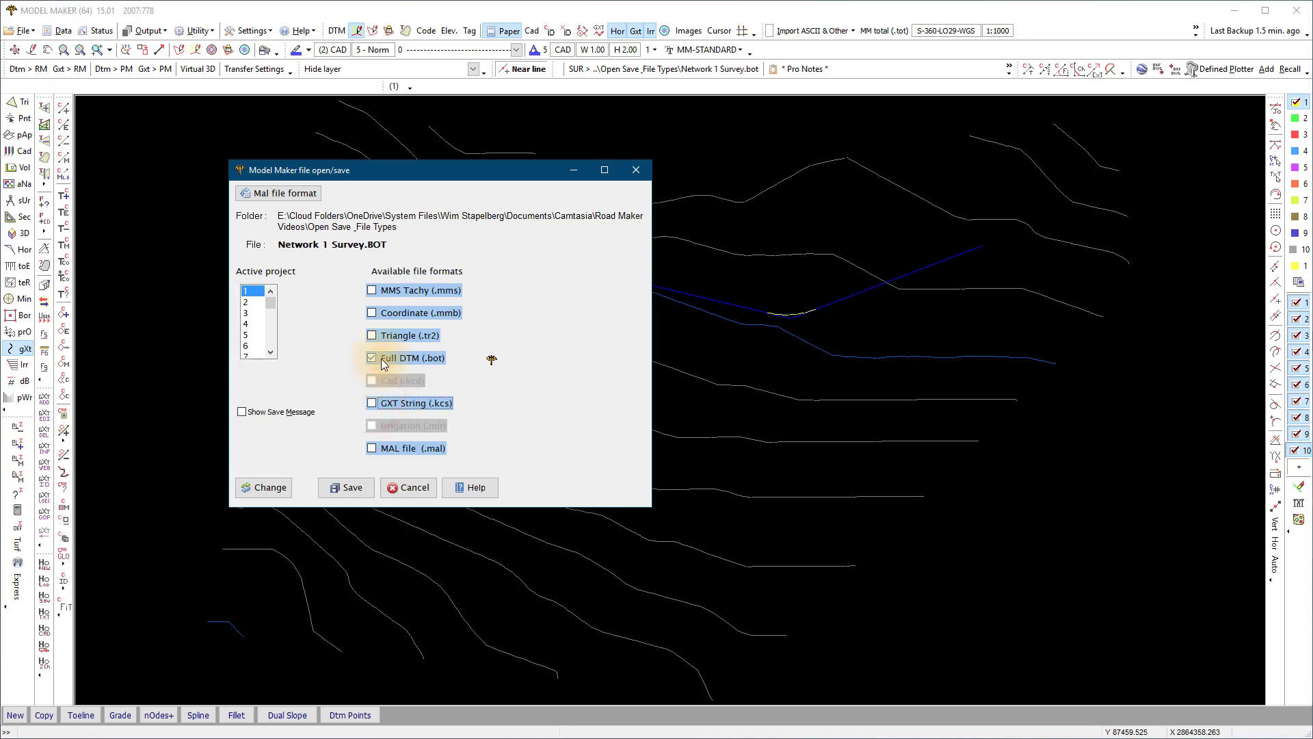
left_click(359, 486)
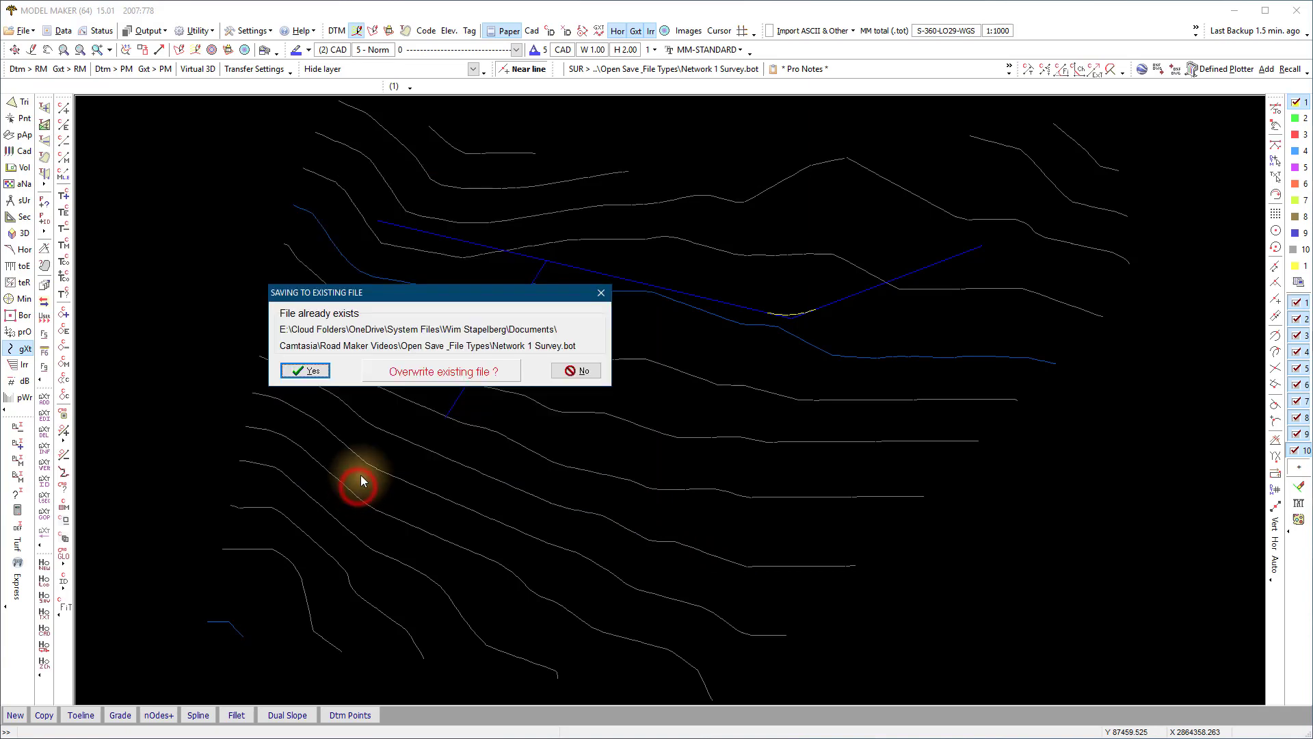
left_click(309, 370)
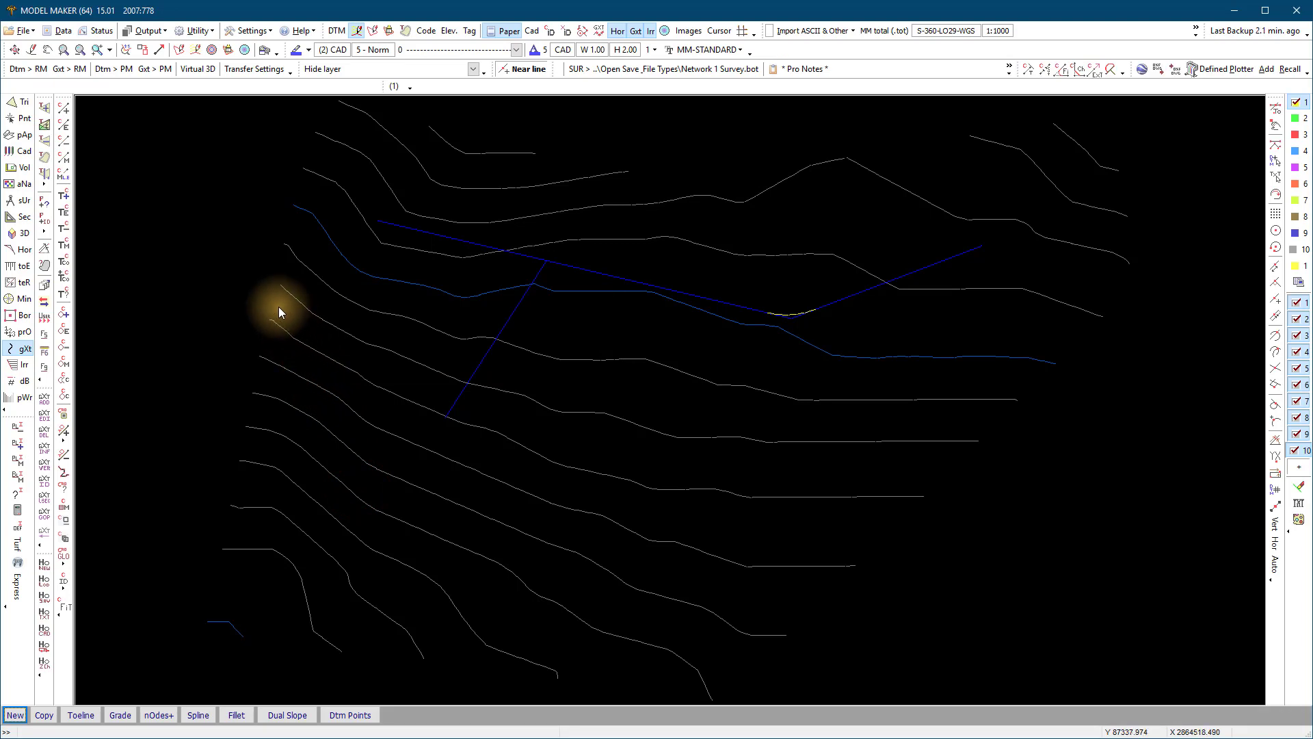
- Send the current project's OGL and the GXT alignment strings directly to Road Maker
left_click(28, 69)
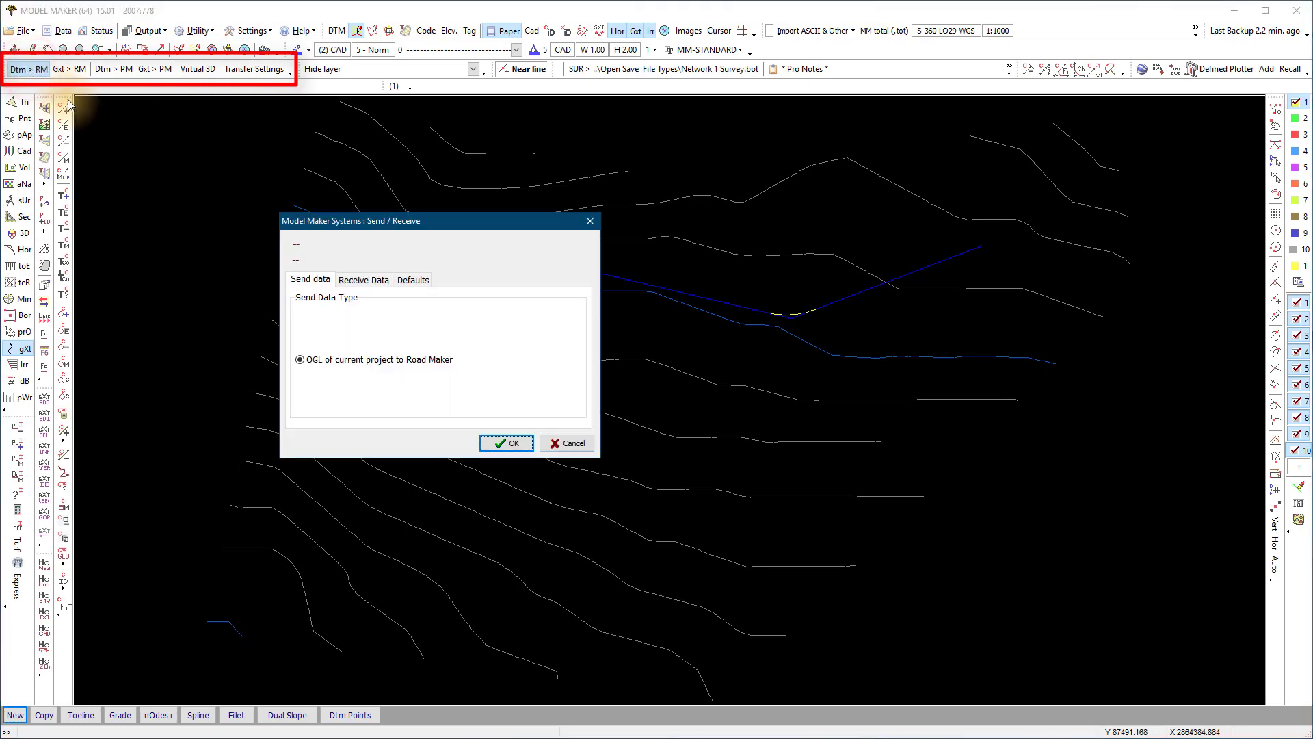
left_click(507, 443)
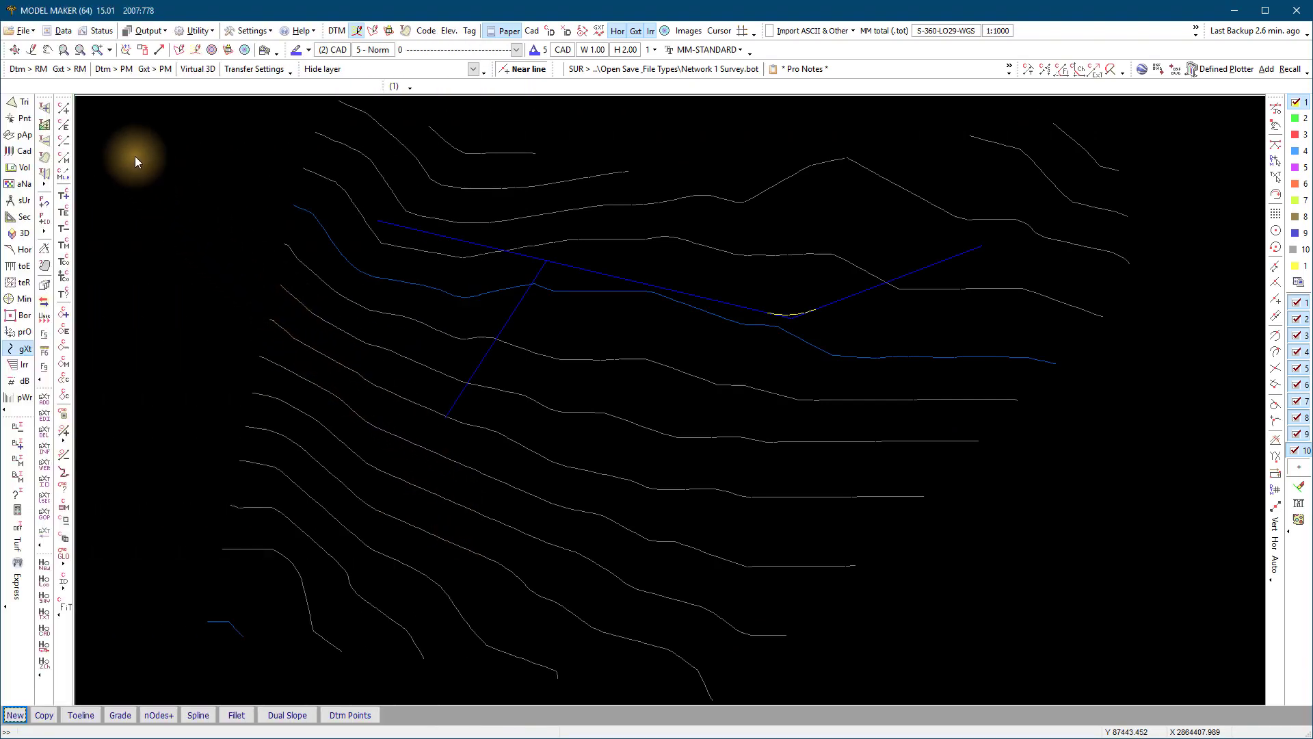
left_click(64, 68)
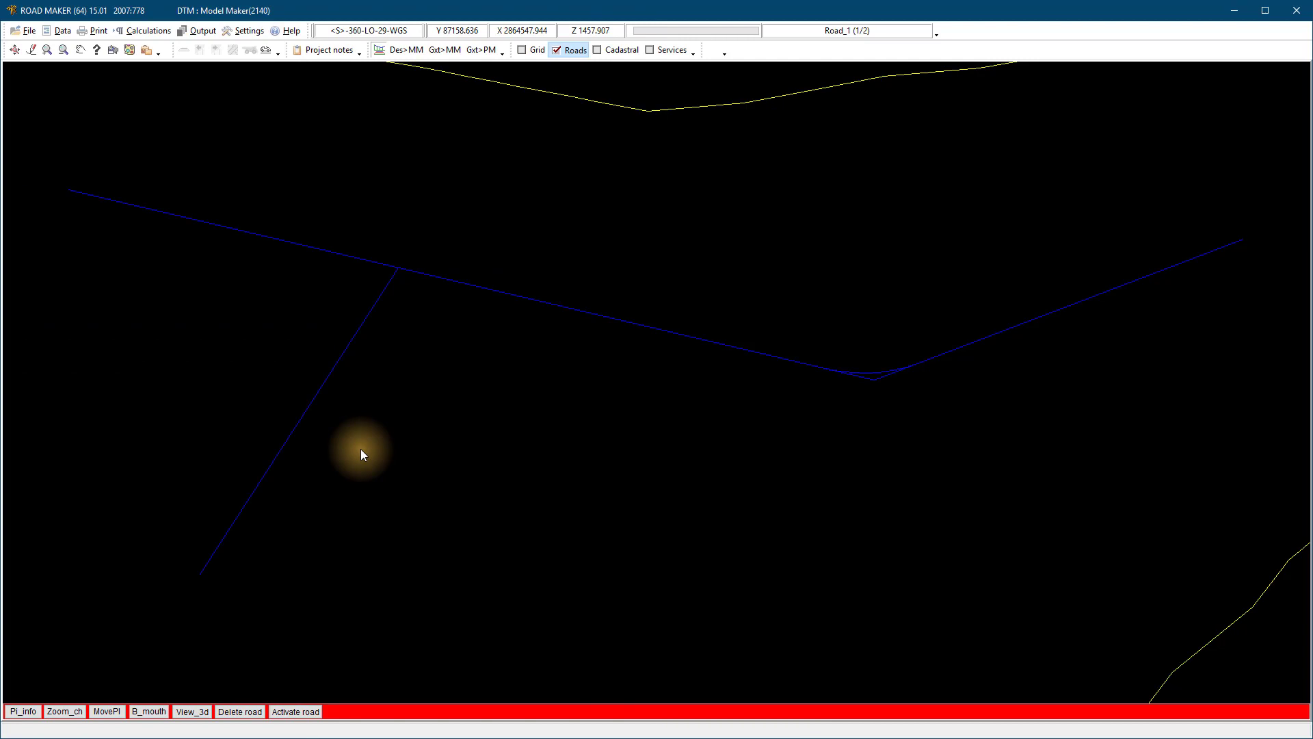
- In Road Maker, clear all DTM data and import Network New.kcs as MM-Strings (Roads)
left_click(31, 33)
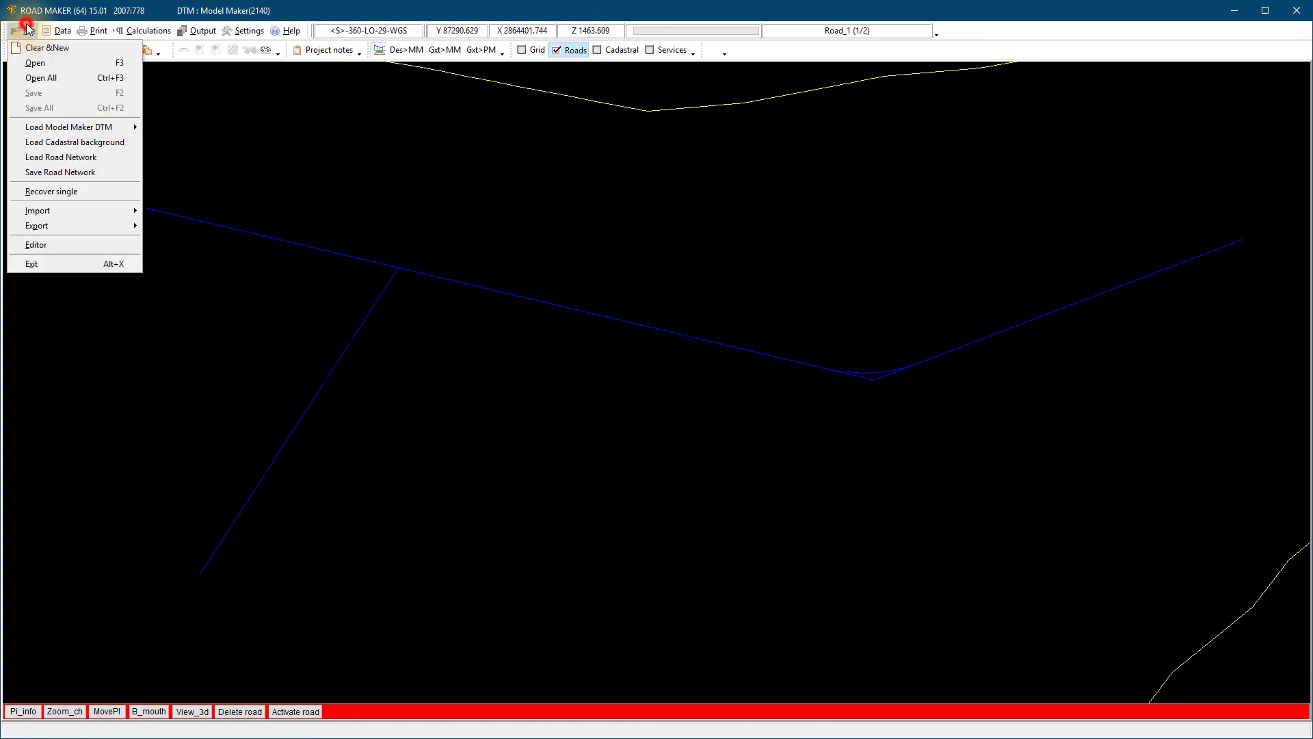
left_click(34, 47)
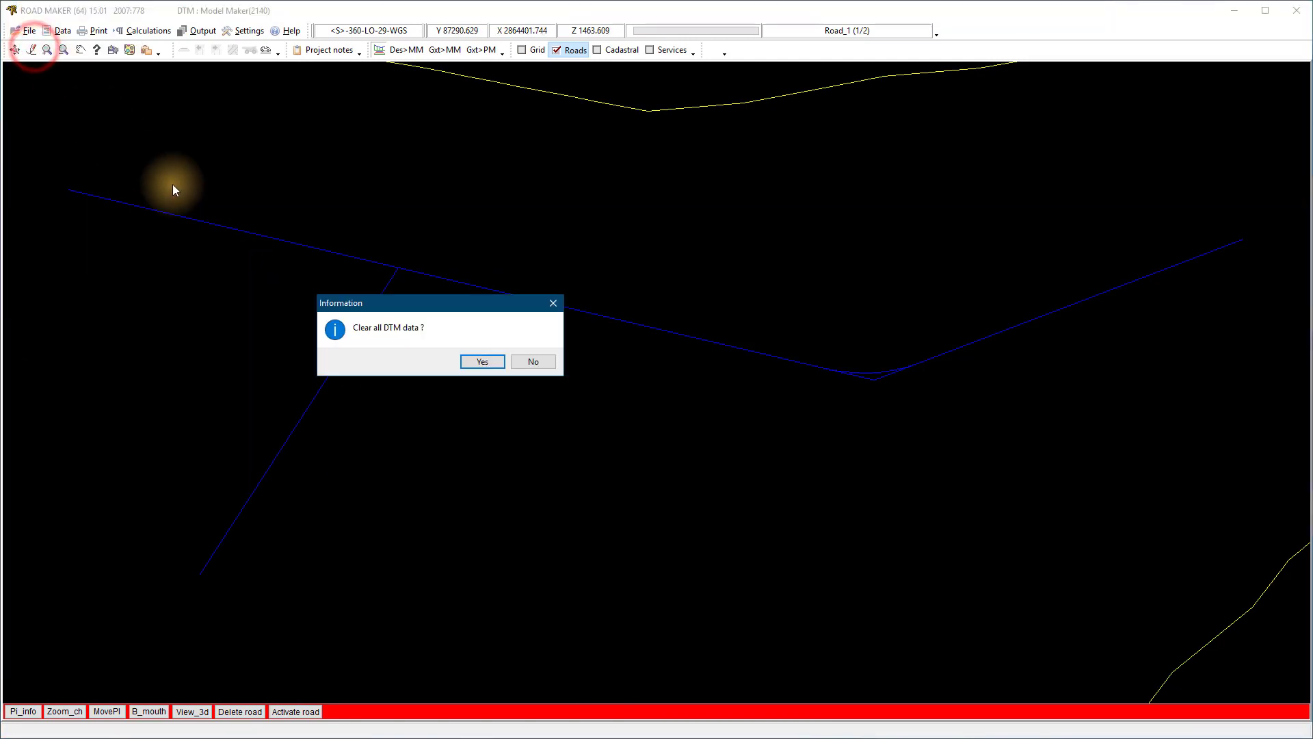
left_click(461, 362)
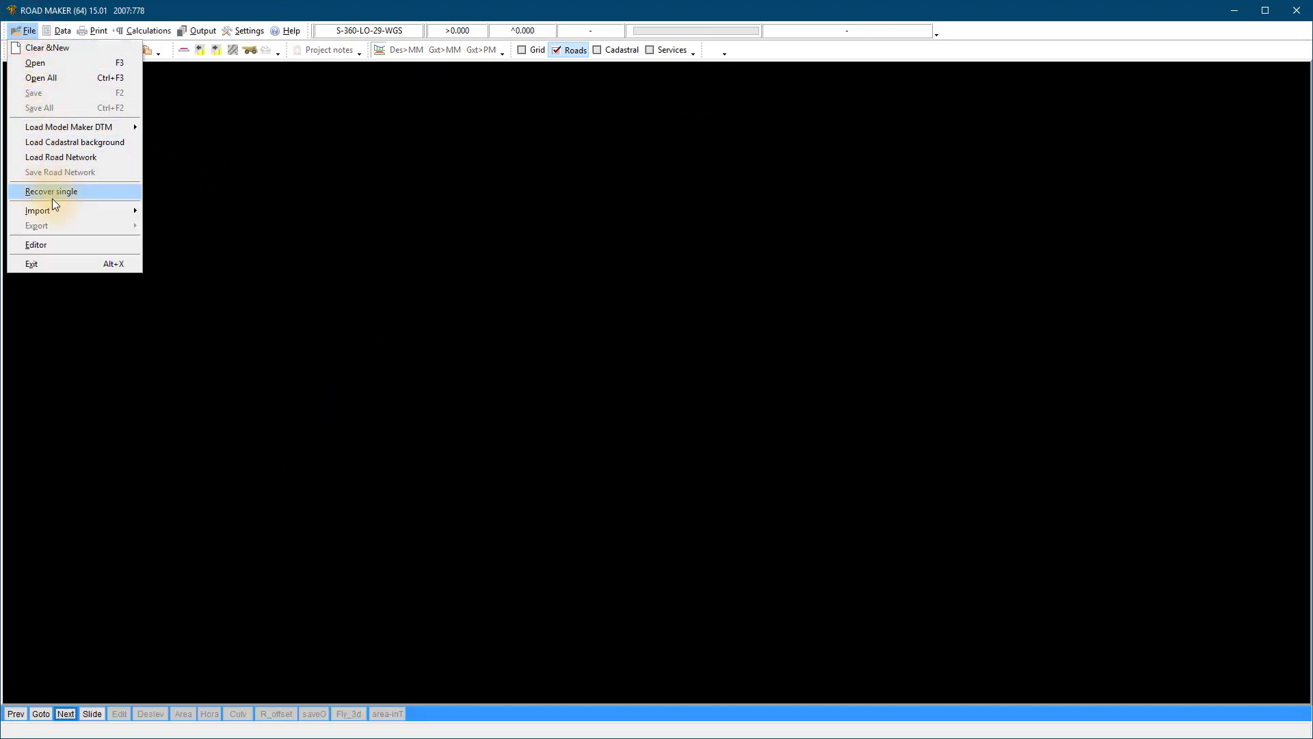
mouse_move(57, 209)
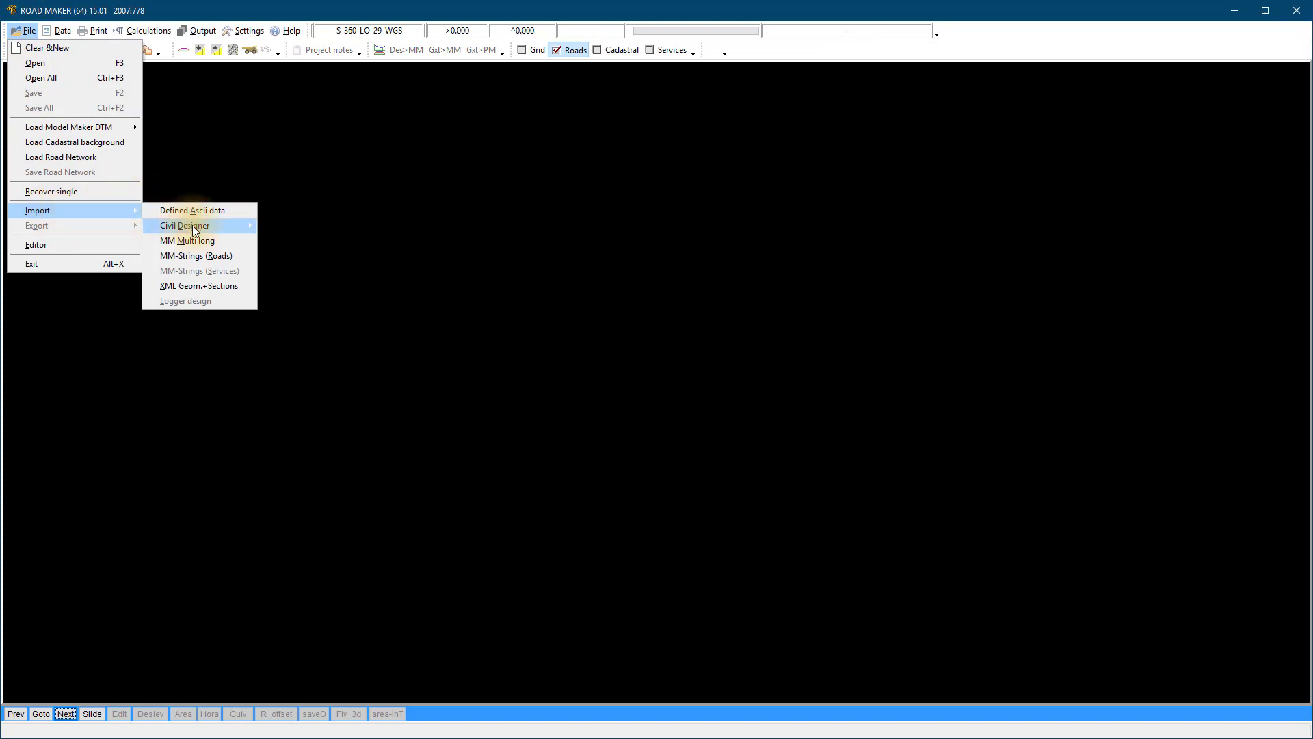
left_click(208, 255)
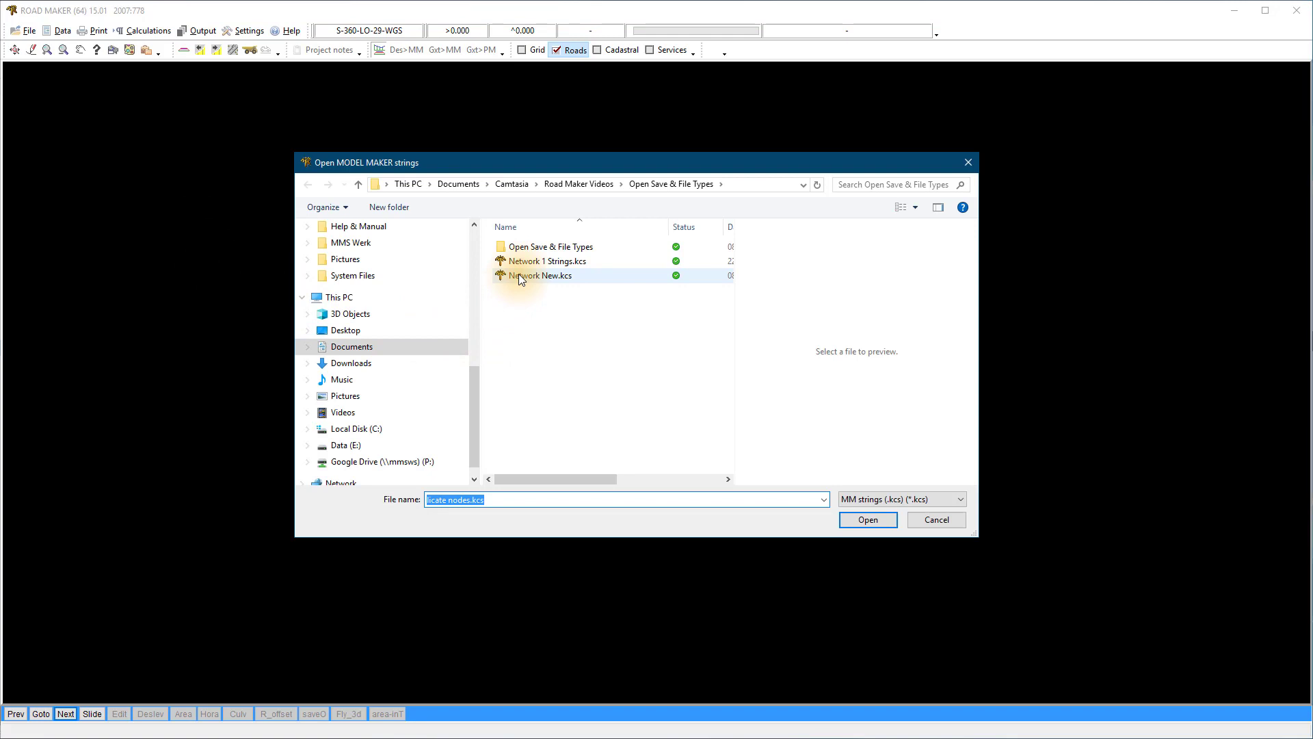
left_click(519, 275)
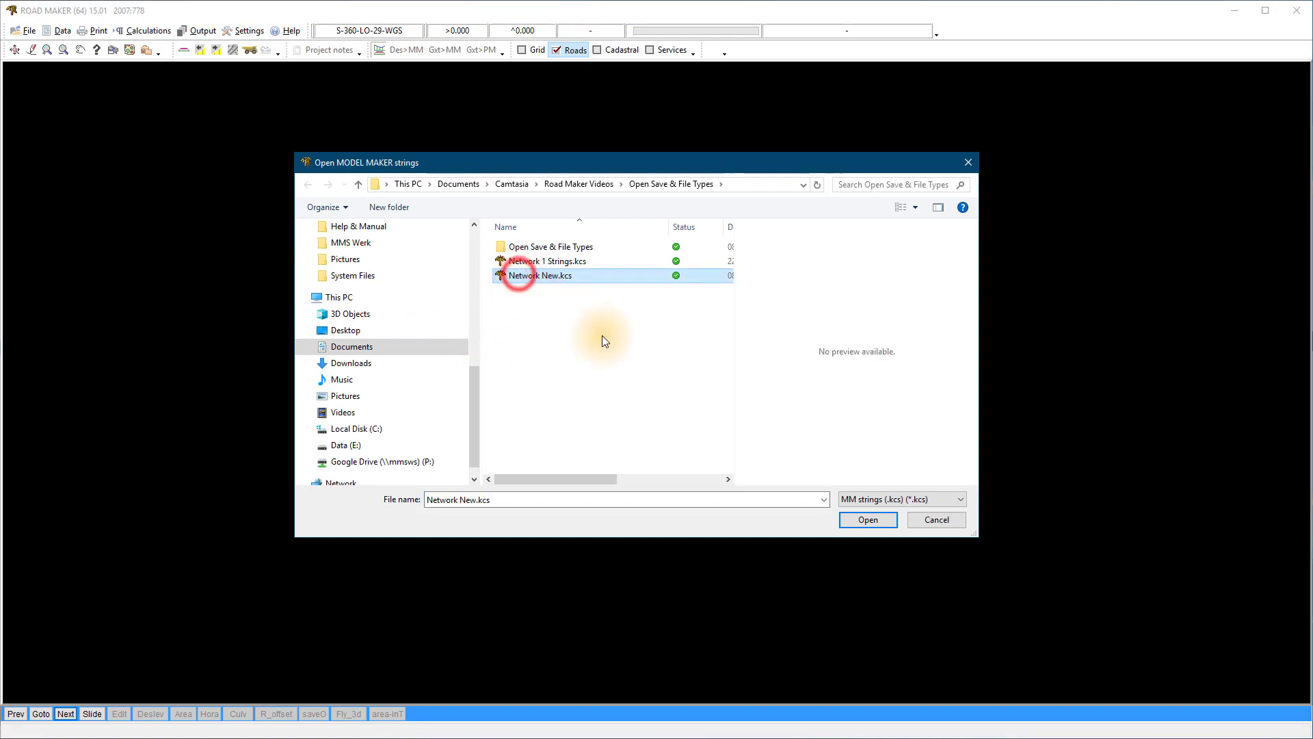
left_click(855, 519)
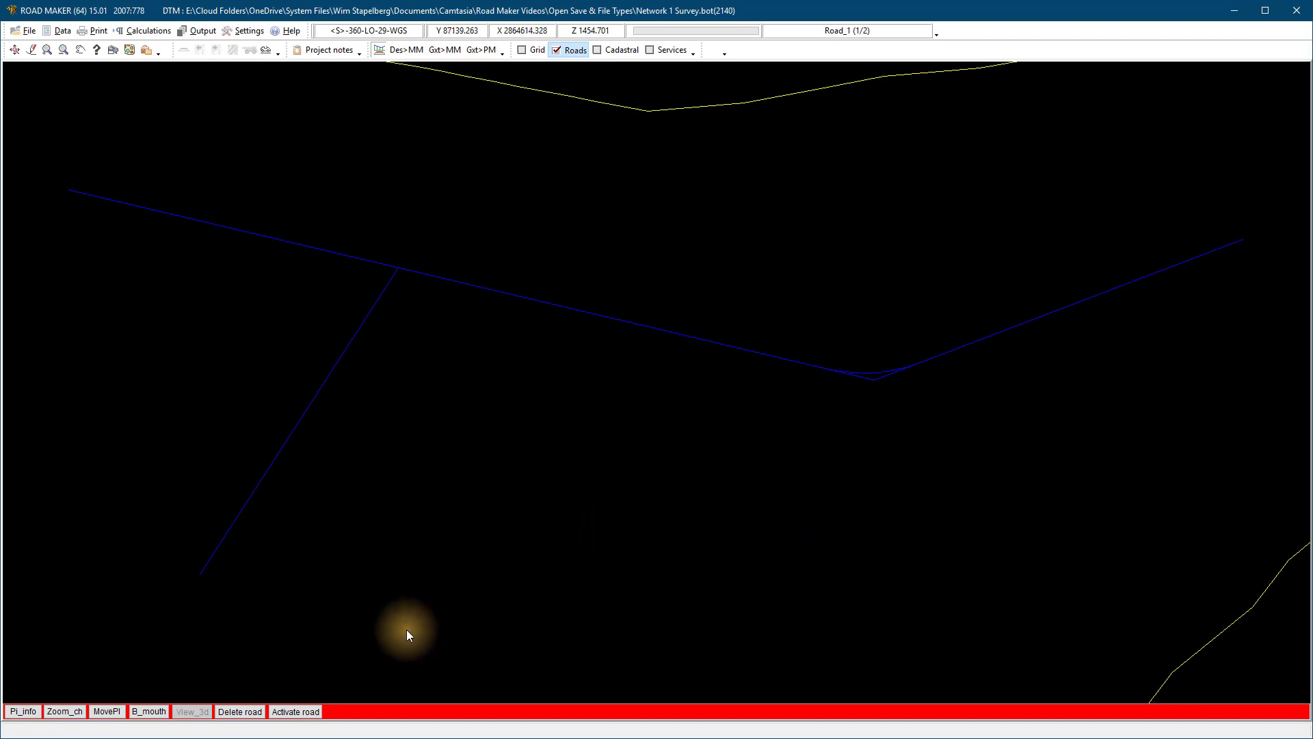
- Activate Road_1 in the network and accept its default typical road profile
left_click(299, 711)
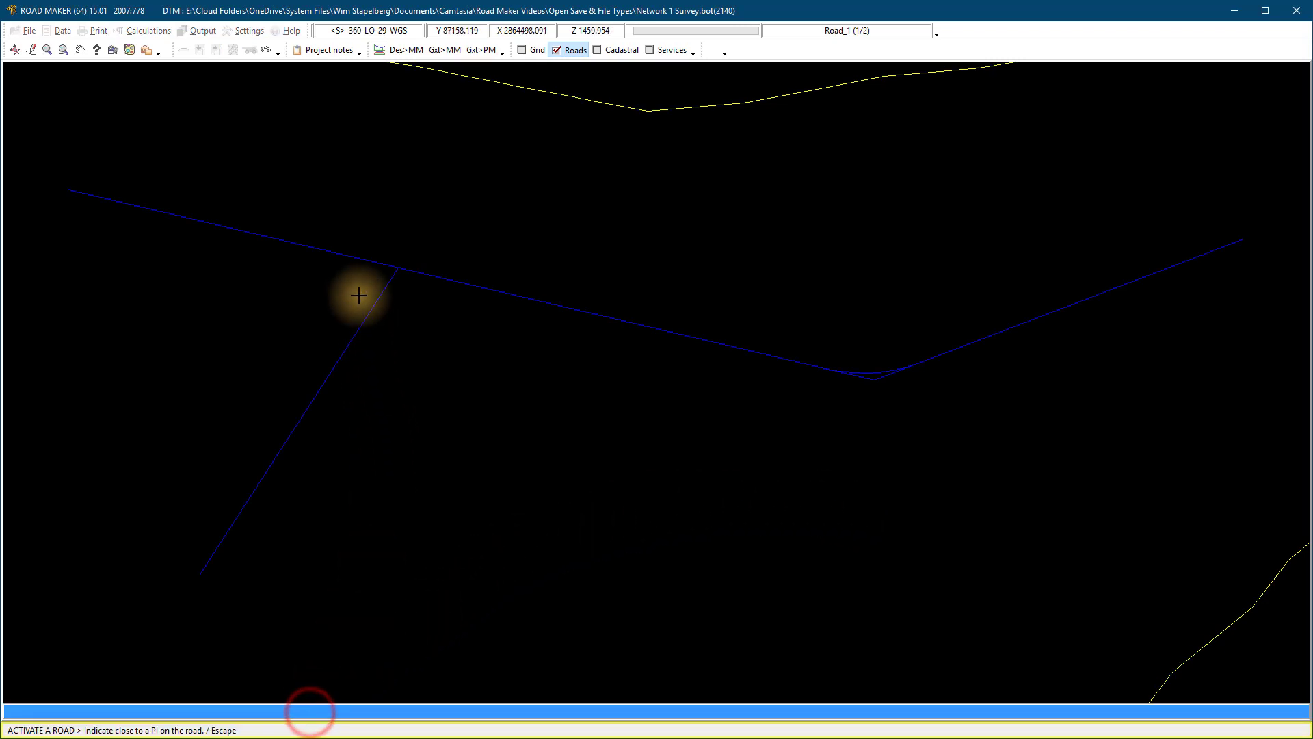
left_click(350, 257)
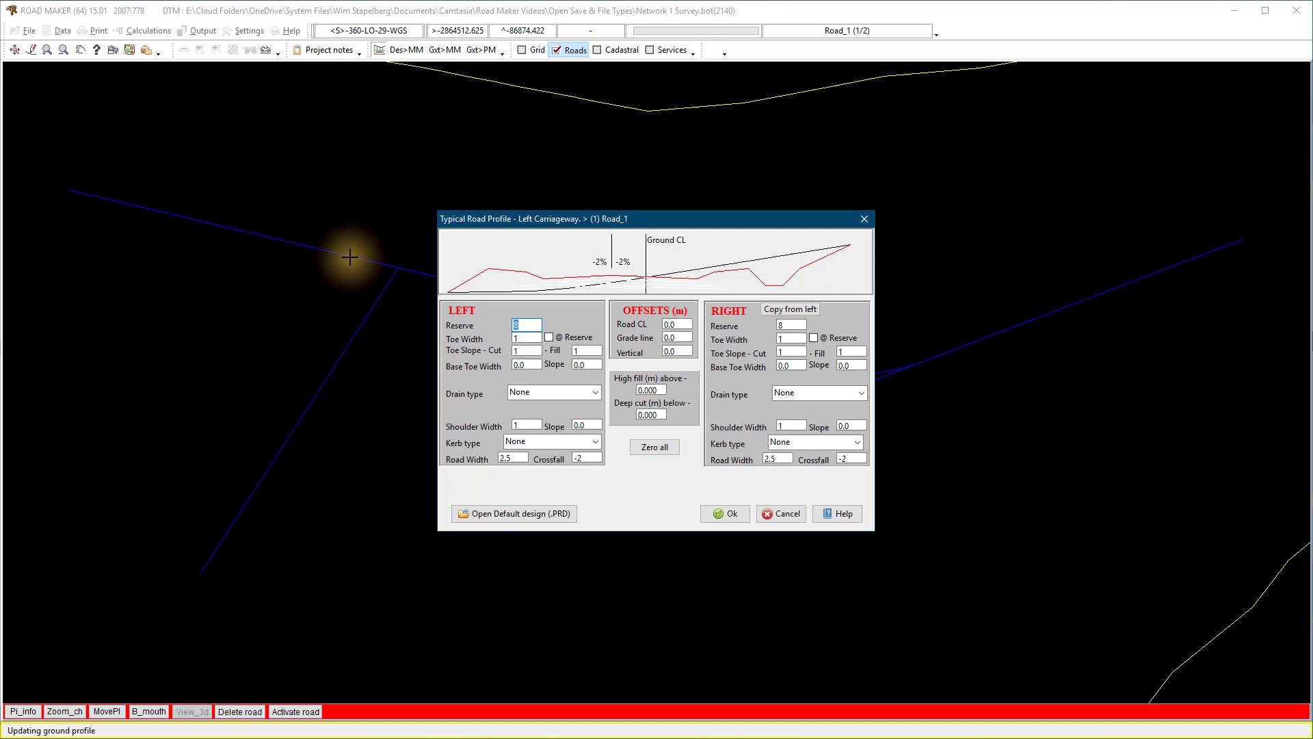
left_click(725, 514)
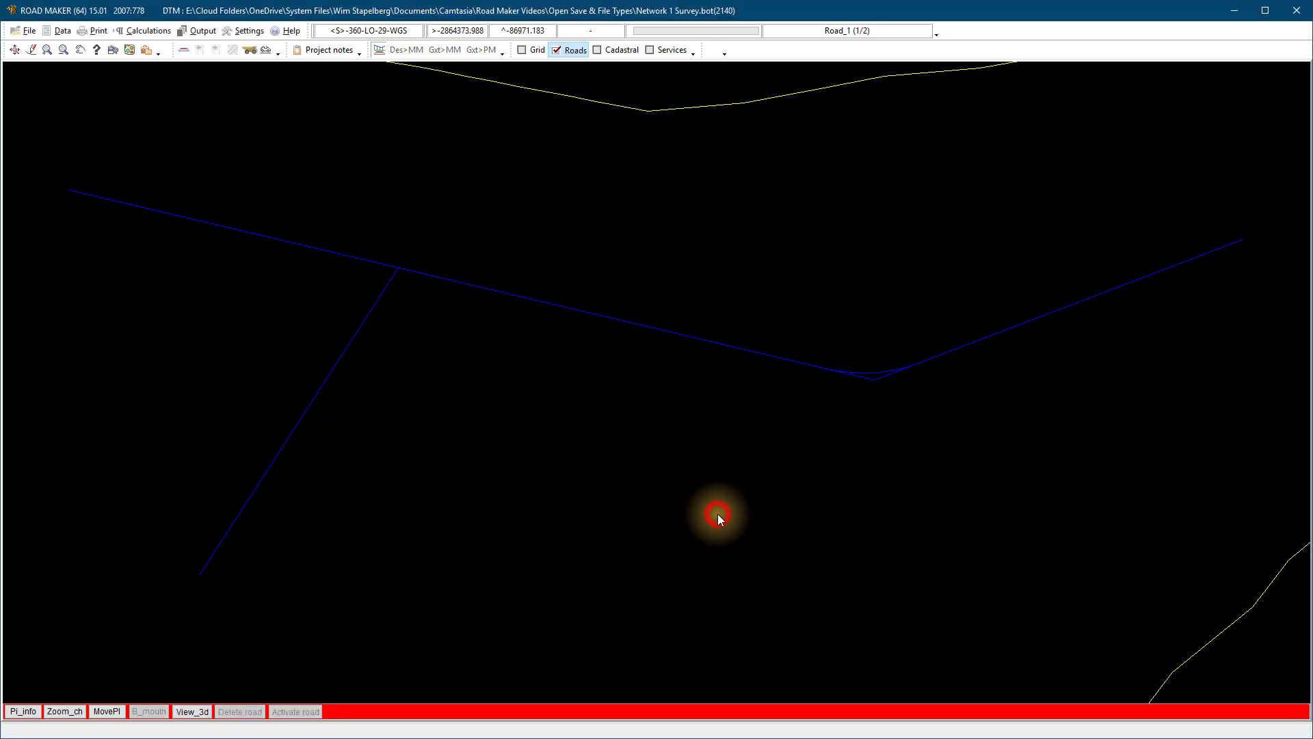
- In Road_1's profile definition, create a layer group named NEW with a wear layer 2.5 m wide and 0.03 m thick
right_click(394, 250)
left_click(429, 284)
left_click(561, 104)
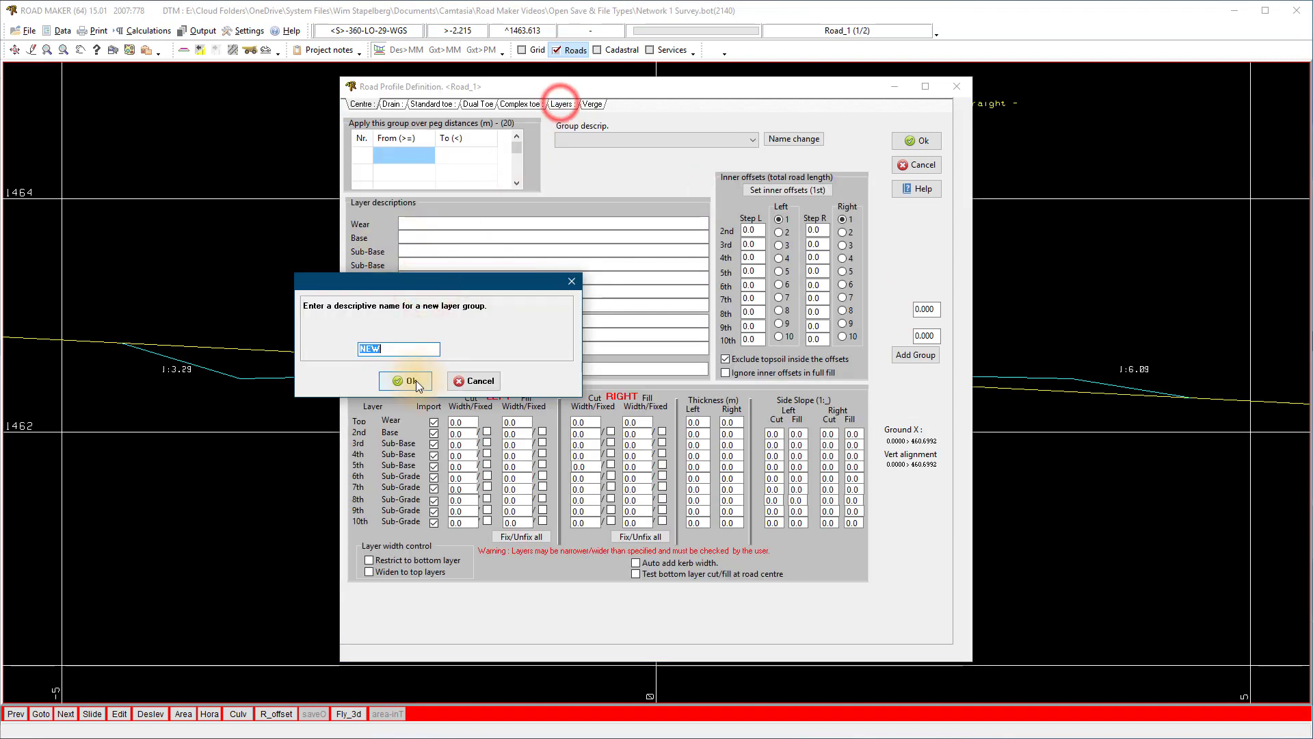
left_click(416, 380)
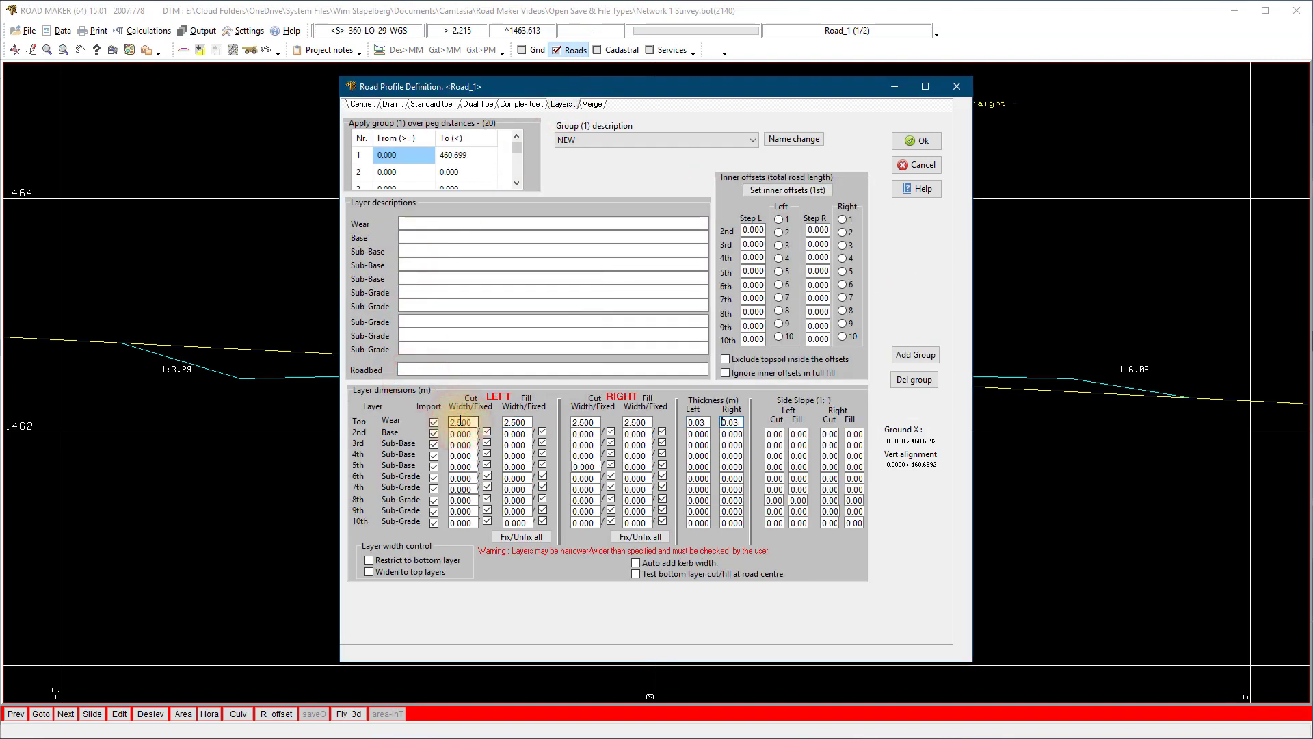
- Define the base as 2.5 m wide and 0.15 m thick, and the two sub-bases as 2.65 m by 0.15 m and 2.8 m by 0.2 m
key("Return")
type("0")
type("2.65")
key("Return")
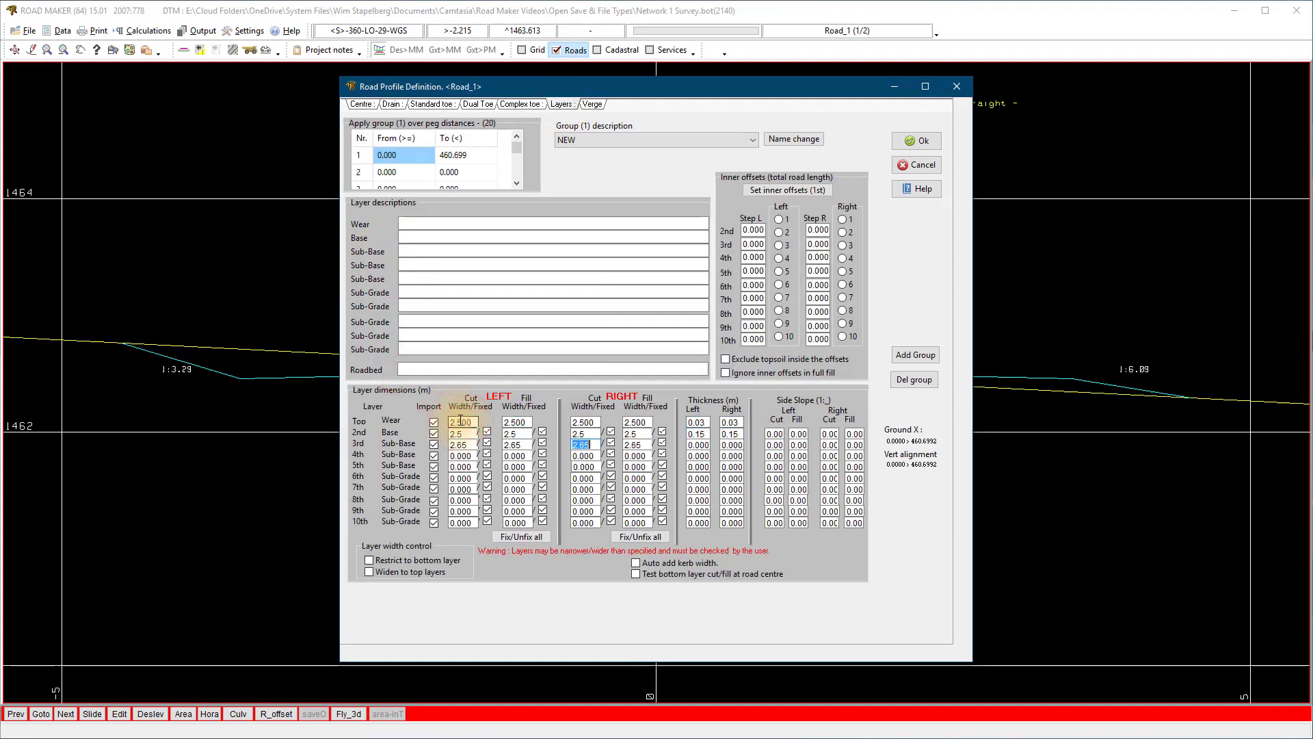
type("0.15")
key("Return")
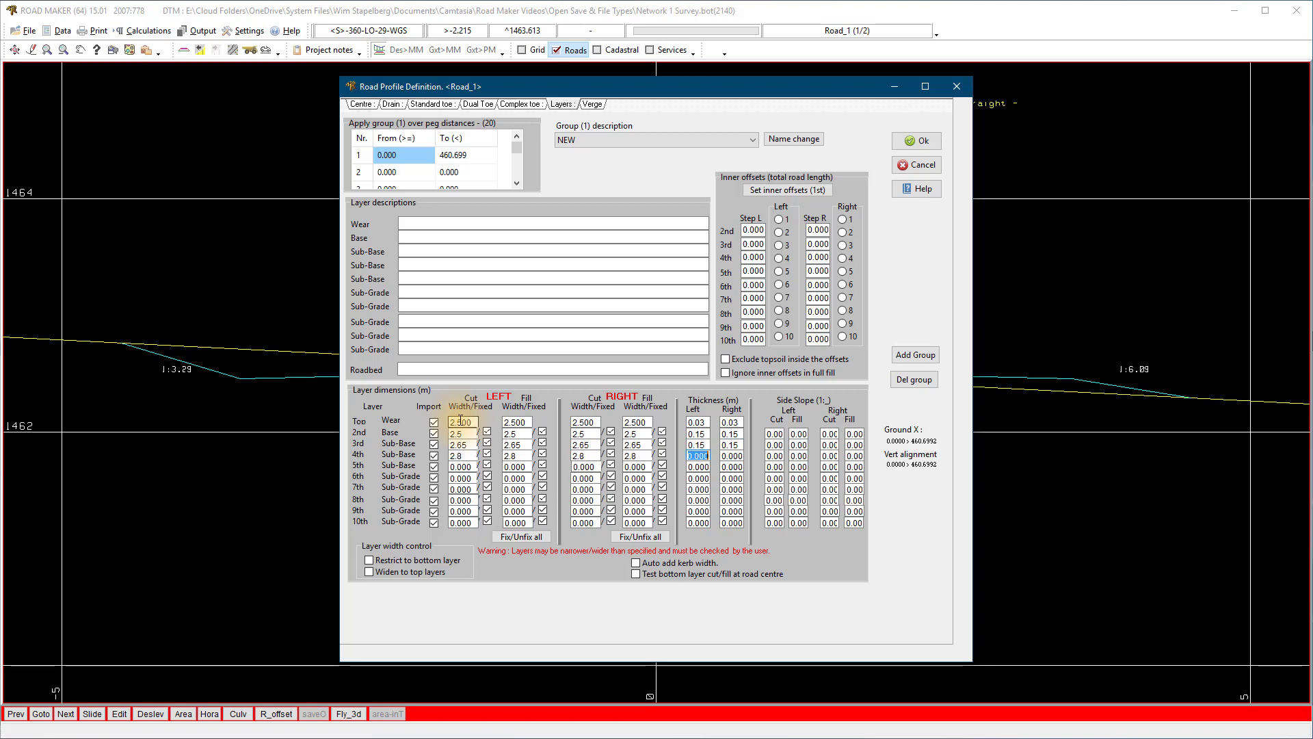
type("0.2")
key("Return")
left_click(916, 140)
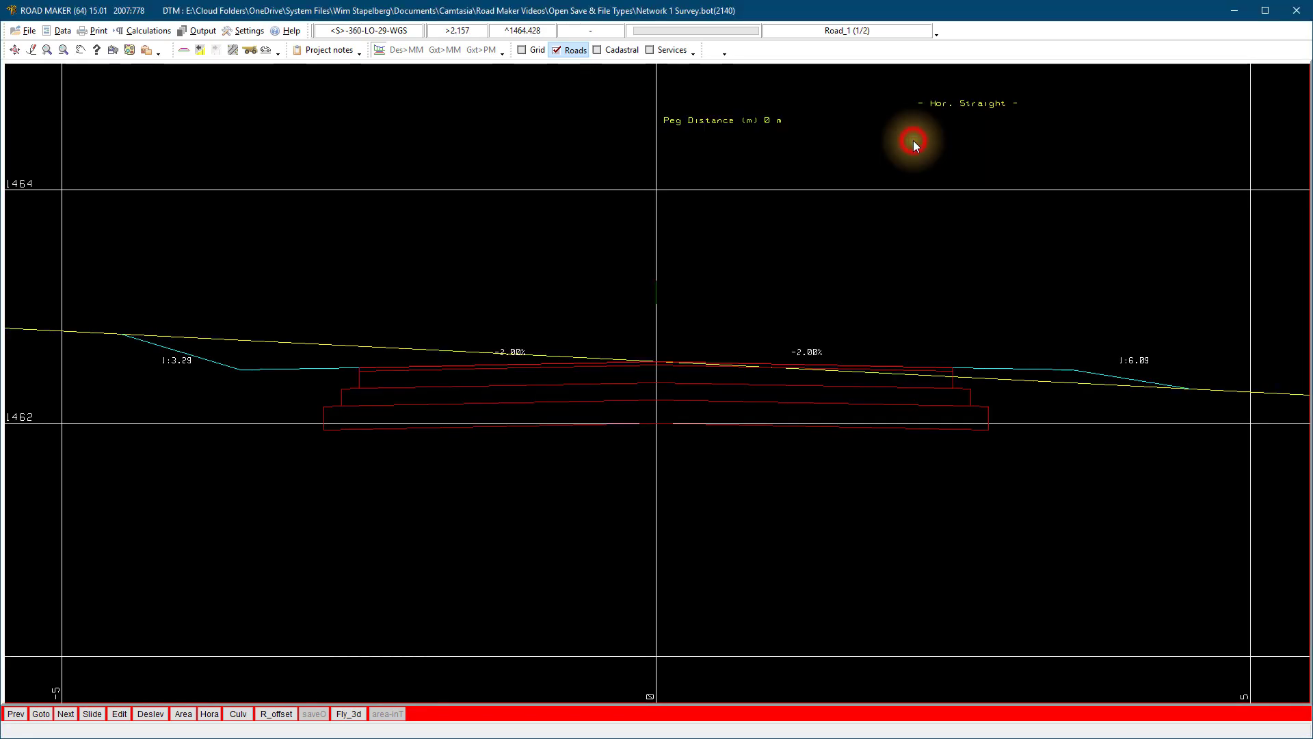
- Add a VPI to Road_1's vertical alignment at about peg distance 288.7 m, elevation 1460.2 m, with a 60 m vertical curve
left_click(200, 51)
left_click(106, 713)
left_click(782, 204)
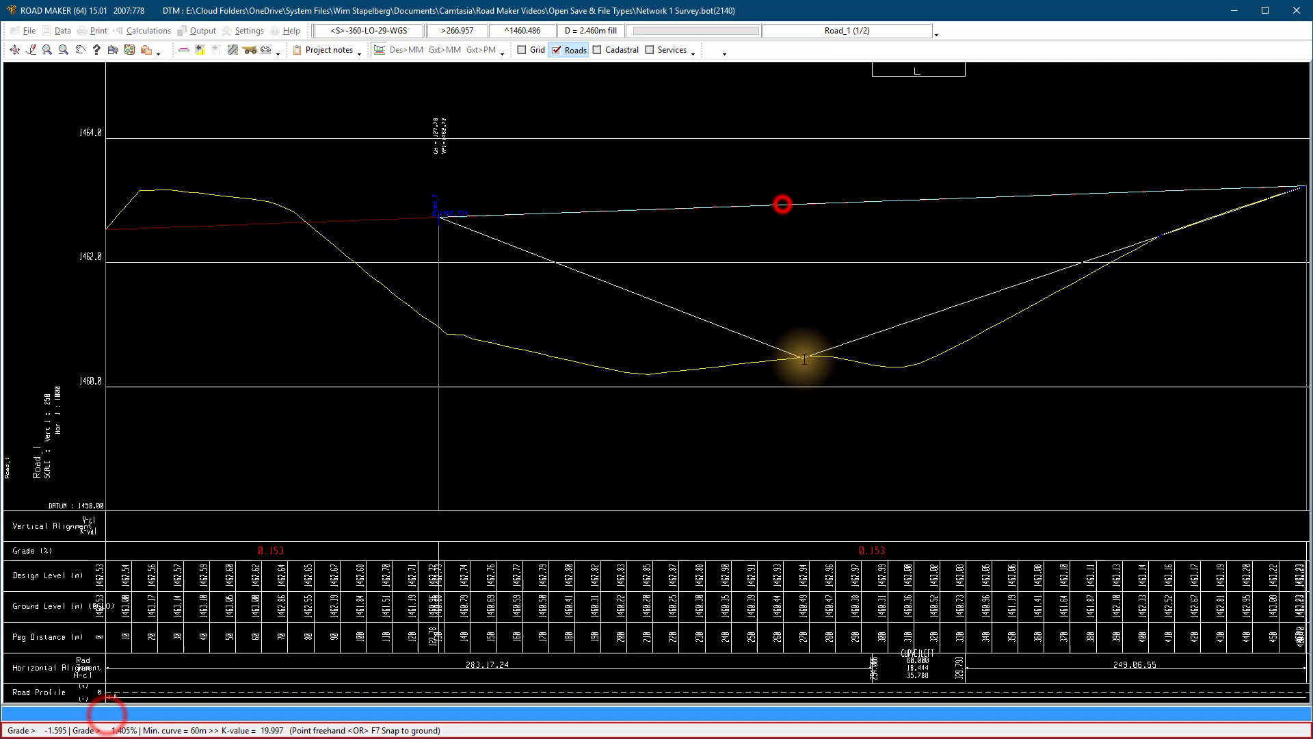
left_click(860, 373)
left_click(490, 449)
right_click(505, 370)
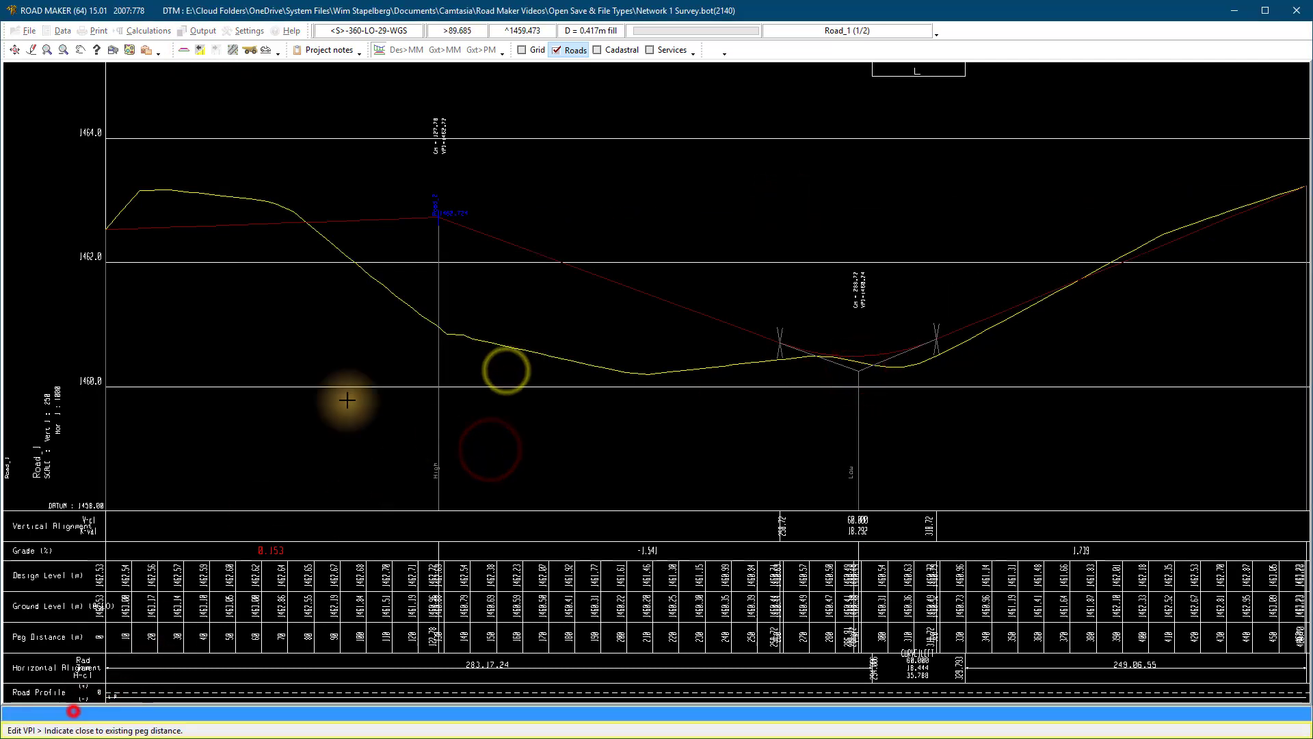
- Move the VPI at the Road_2 junction to peg distance 142.132 m, elevation 1460.740 m, with a 50 m vertical curve
left_click(438, 214)
left_click(469, 339)
left_click(436, 319)
type("50")
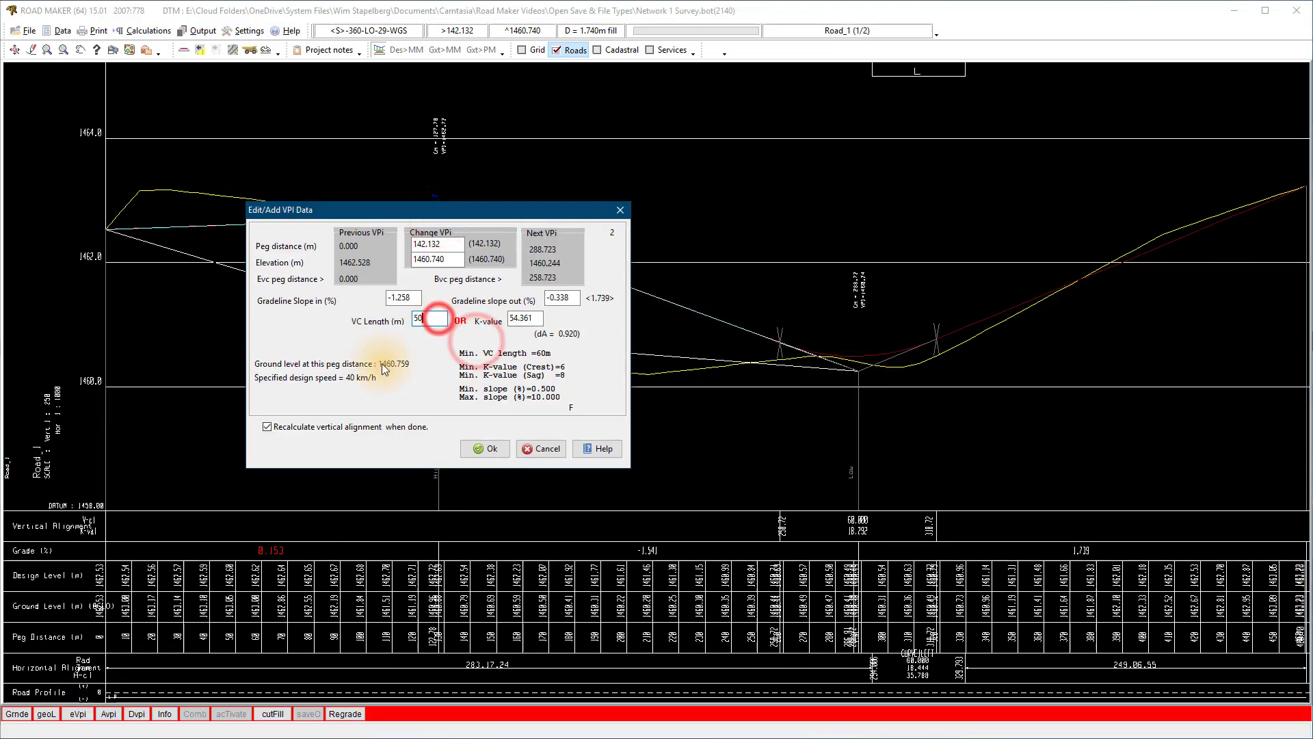
left_click(485, 448)
- Add a VPI to Road_1's vertical alignment at about peg distance 38 m, elevation 1463.6 m, with a 60 m vertical curve
left_click(99, 713)
left_click(262, 280)
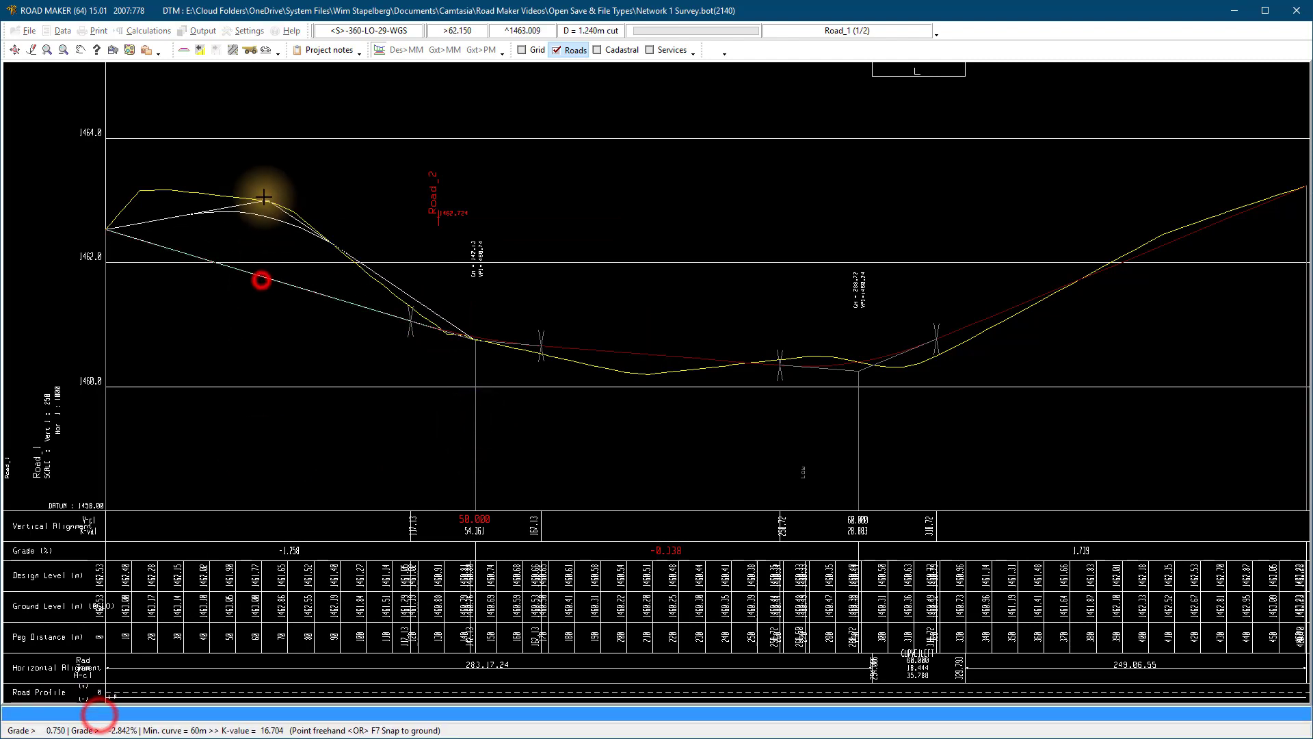
left_click(204, 163)
left_click(486, 450)
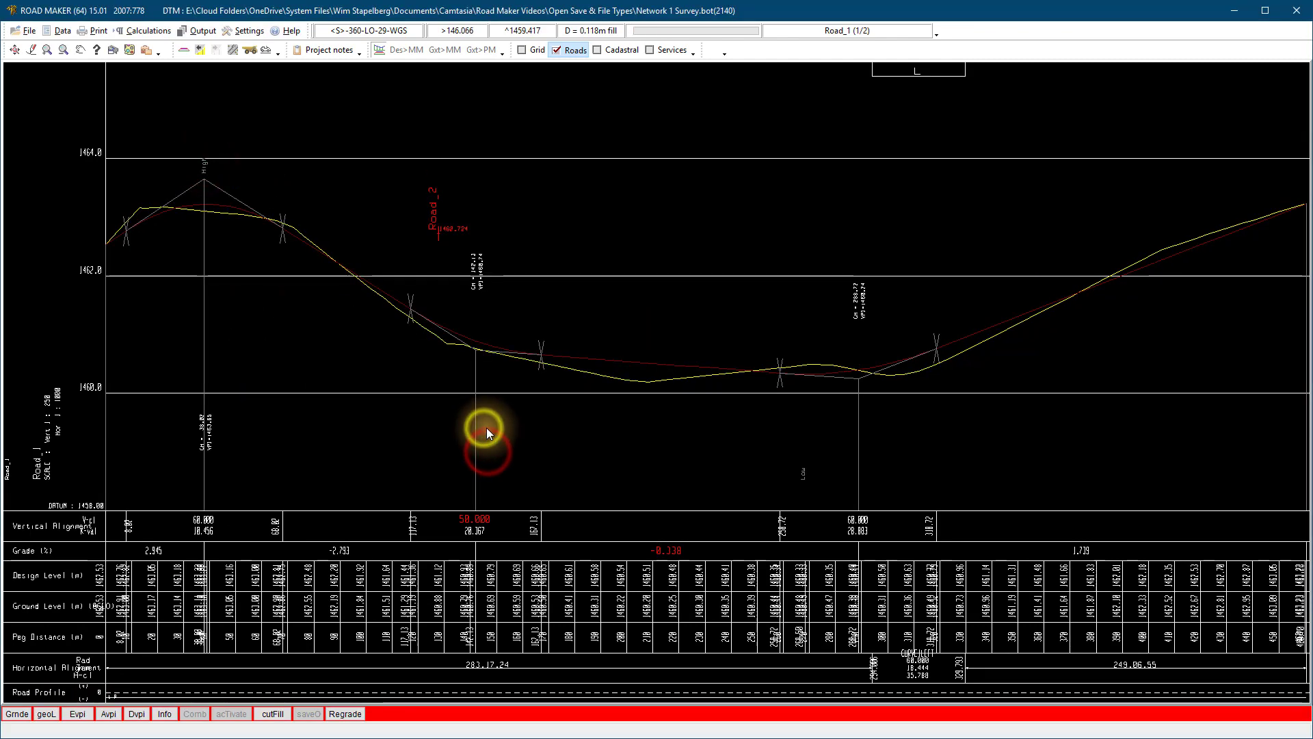
- From Road_1's cross-section, set up a save as a design default (.prd) file named Cross section 2.5m
left_click(181, 50)
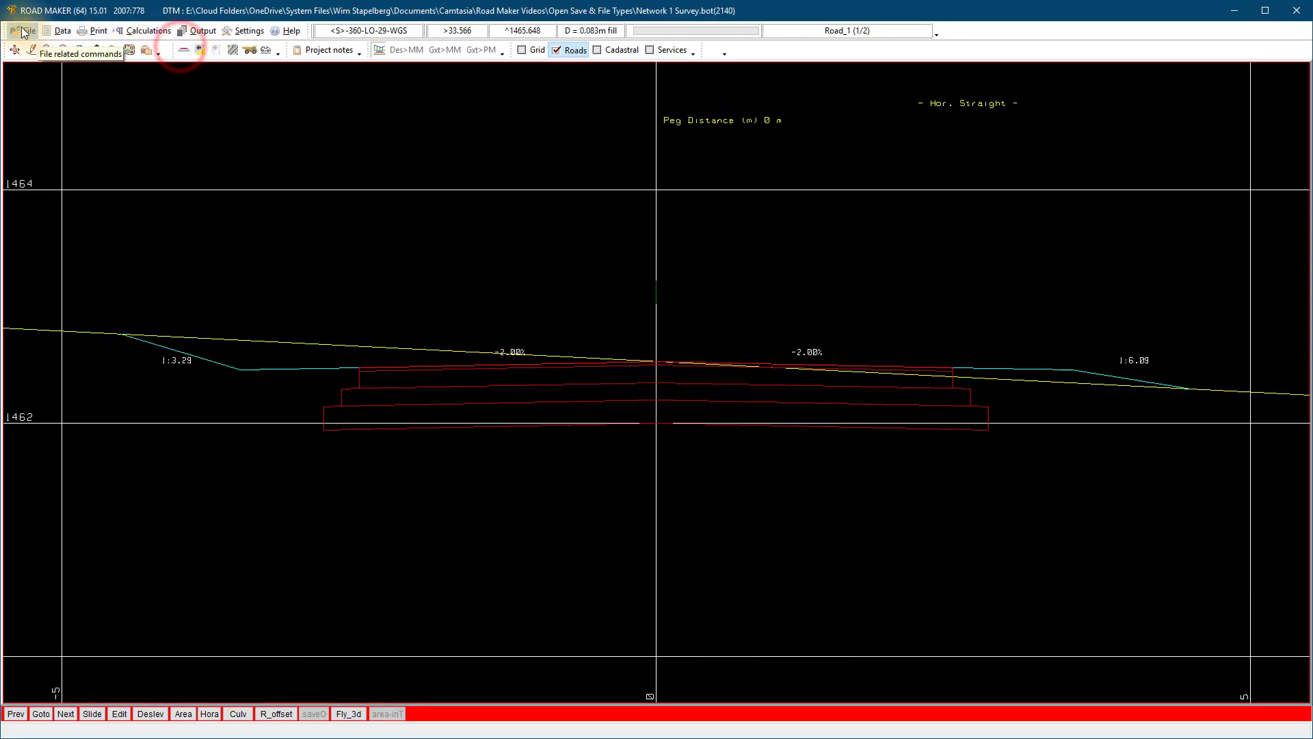
left_click(24, 32)
left_click(29, 92)
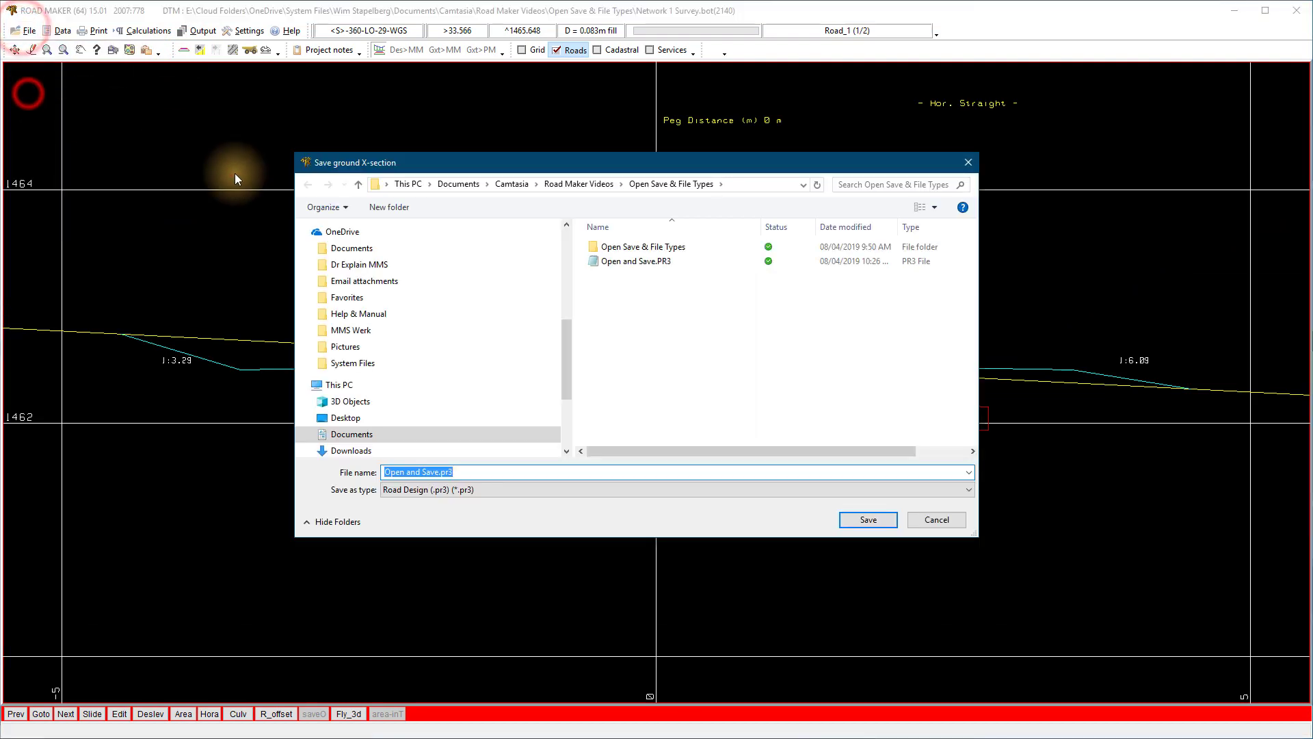
left_click(967, 489)
left_click(470, 527)
left_click(467, 472)
type("Cr")
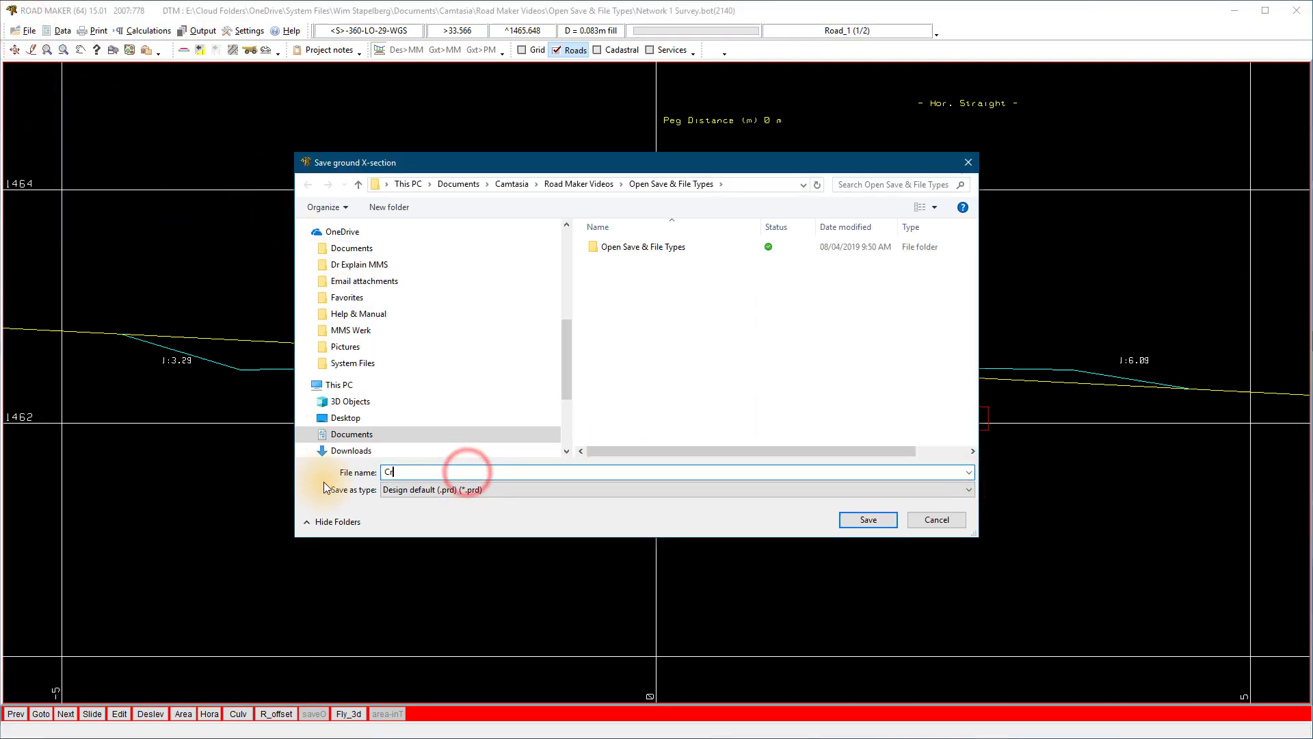
type("oss section 2.5m")
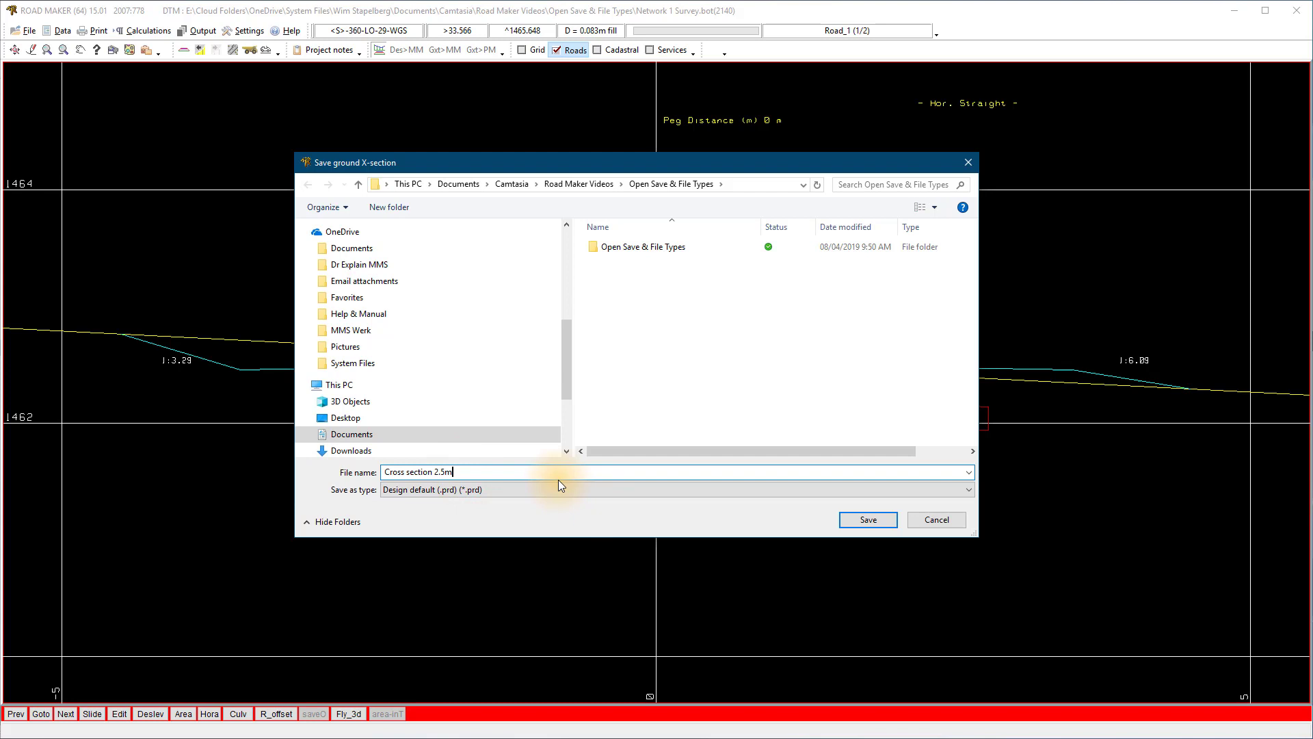
- Save the design default file with the road design data (.pr3) deselected
left_click(849, 517)
left_click(502, 326)
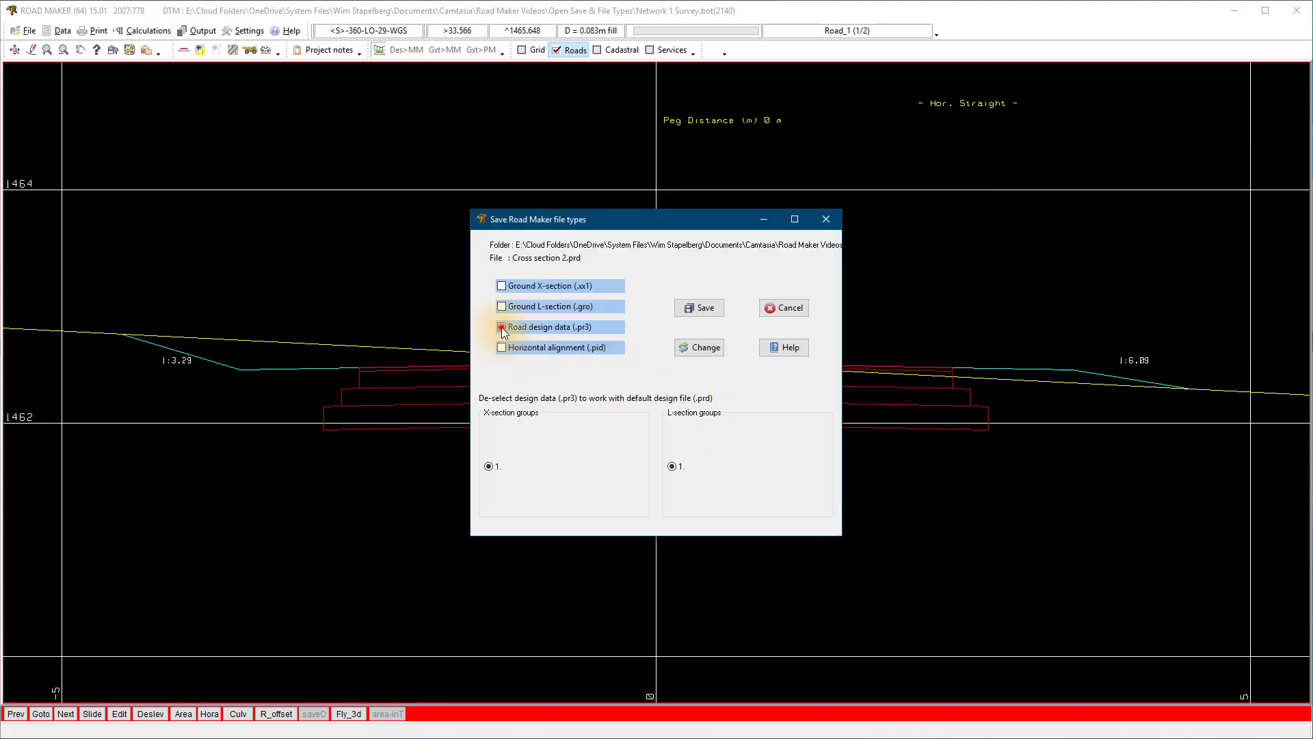
left_click(501, 367)
left_click(699, 308)
left_click(530, 372)
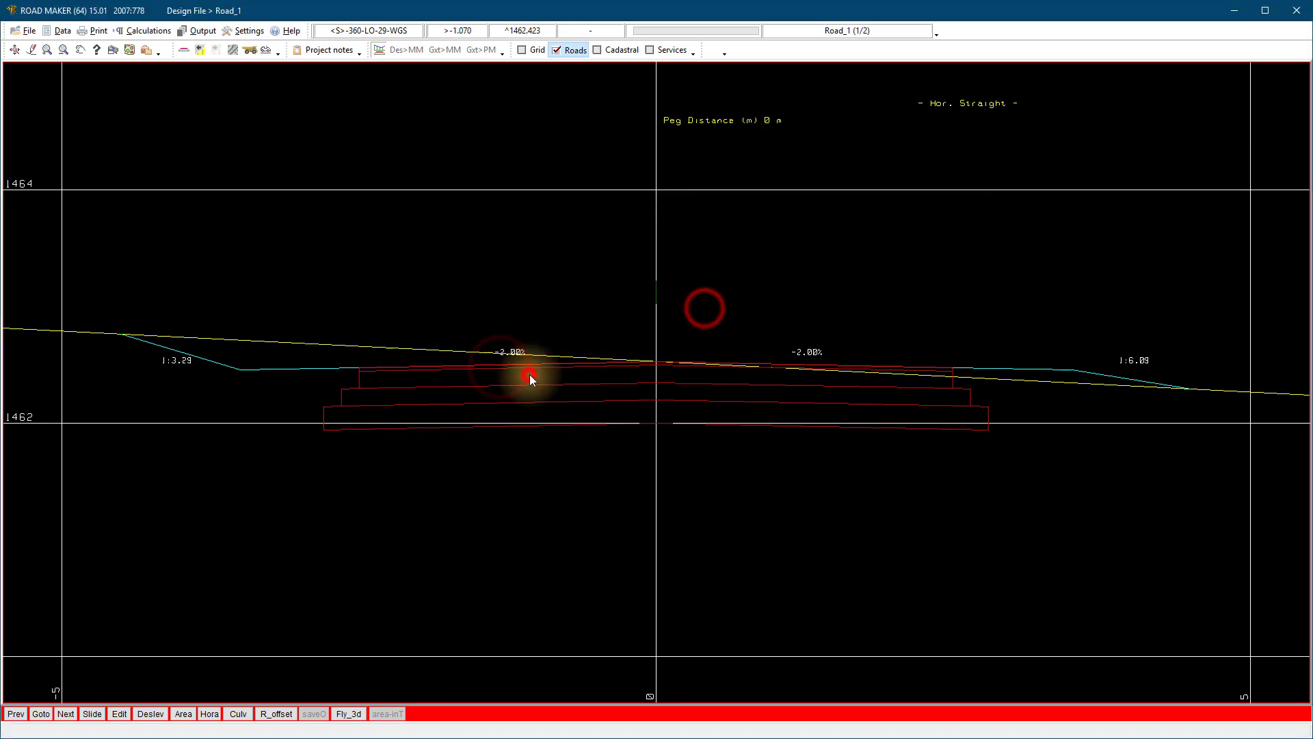
- Activate Road_2 in the plan and apply the default design file Cross section 2.PRD to it
left_click(232, 49)
right_click(395, 335)
left_click(410, 356)
left_click(482, 511)
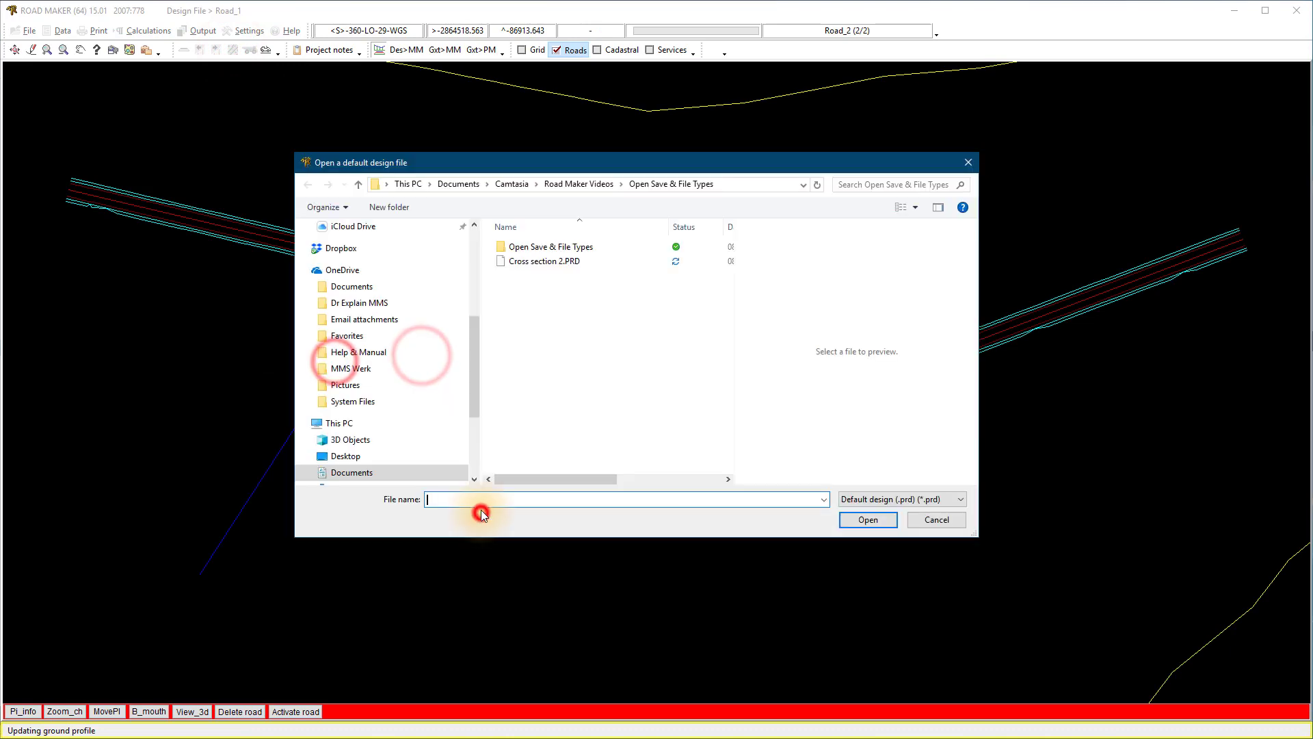
left_click(538, 259)
left_click(859, 519)
left_click(913, 139)
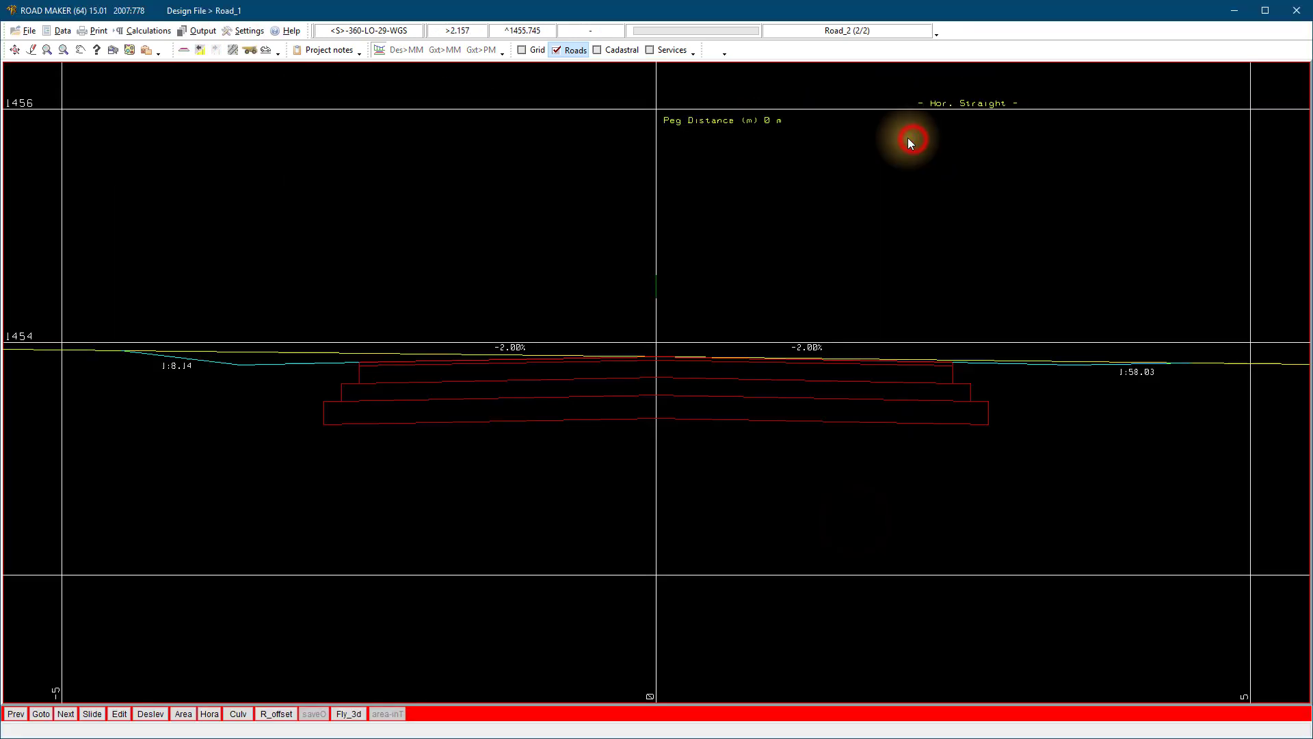
- Add a VPI to Road_2's vertical alignment at about peg distance 48 m, elevation 1457.3 m
left_click(198, 50)
left_click(102, 712)
left_click(515, 291)
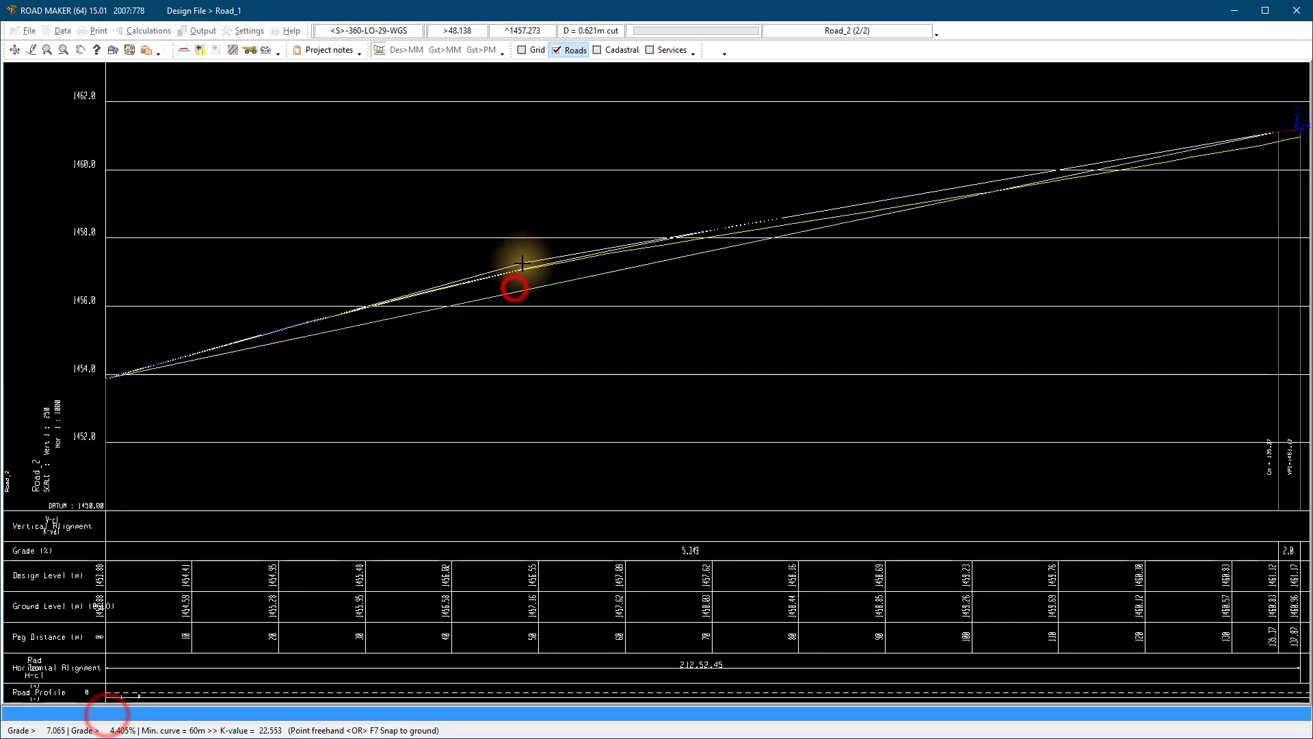
left_click(522, 265)
left_click(485, 446)
- Return to the plan of both roads and save the road network as Network New.mmr
left_click(233, 49)
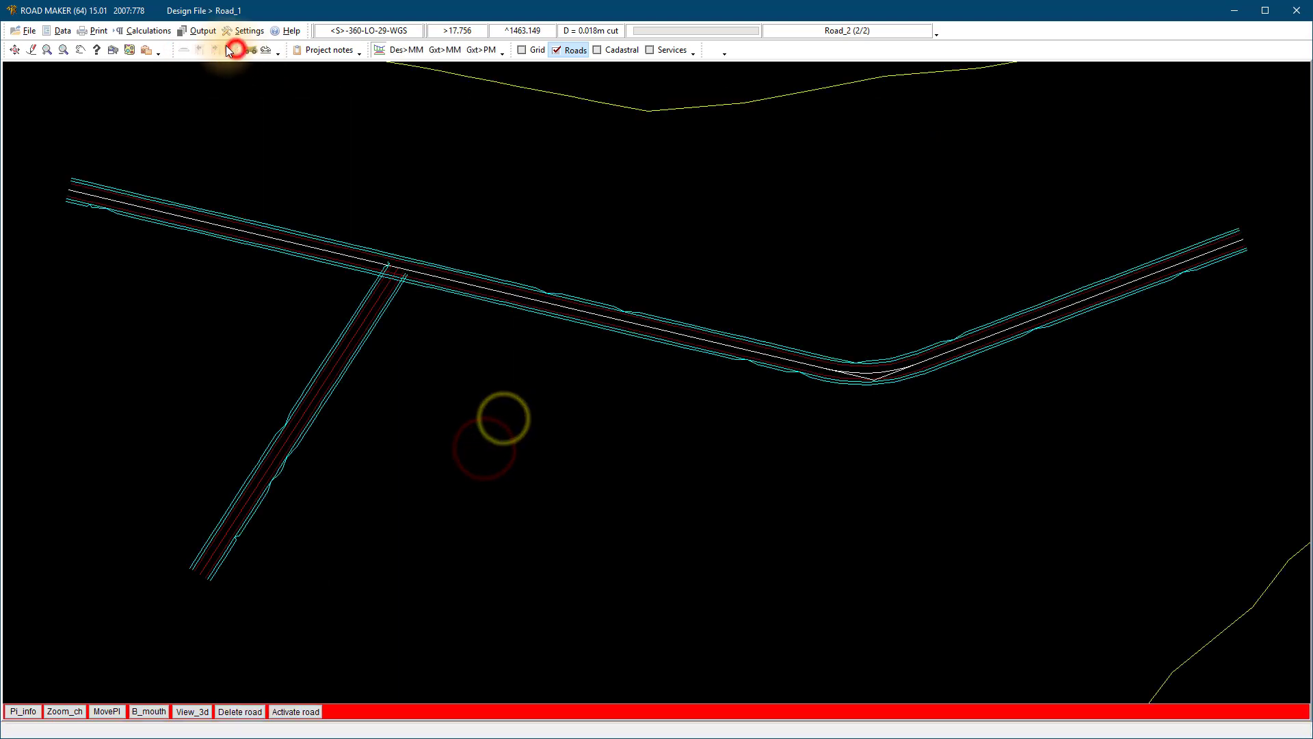
left_click(23, 30)
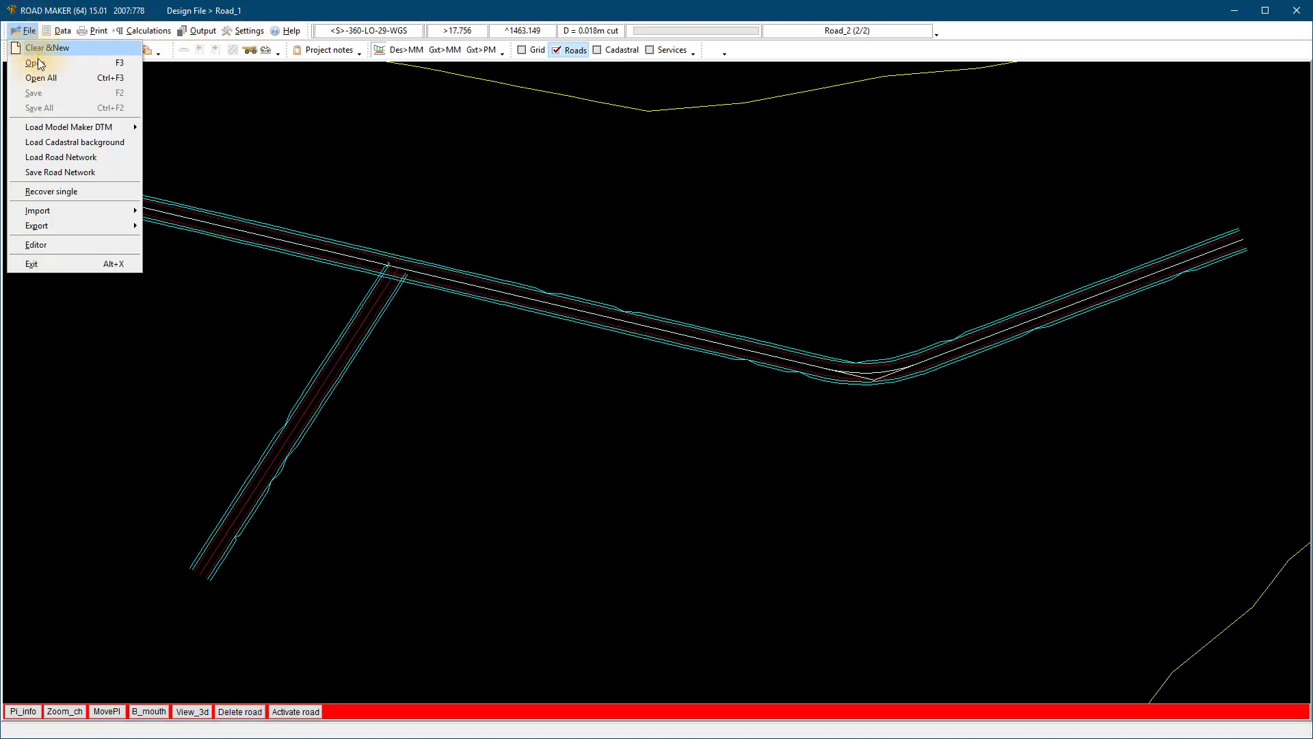
left_click(55, 172)
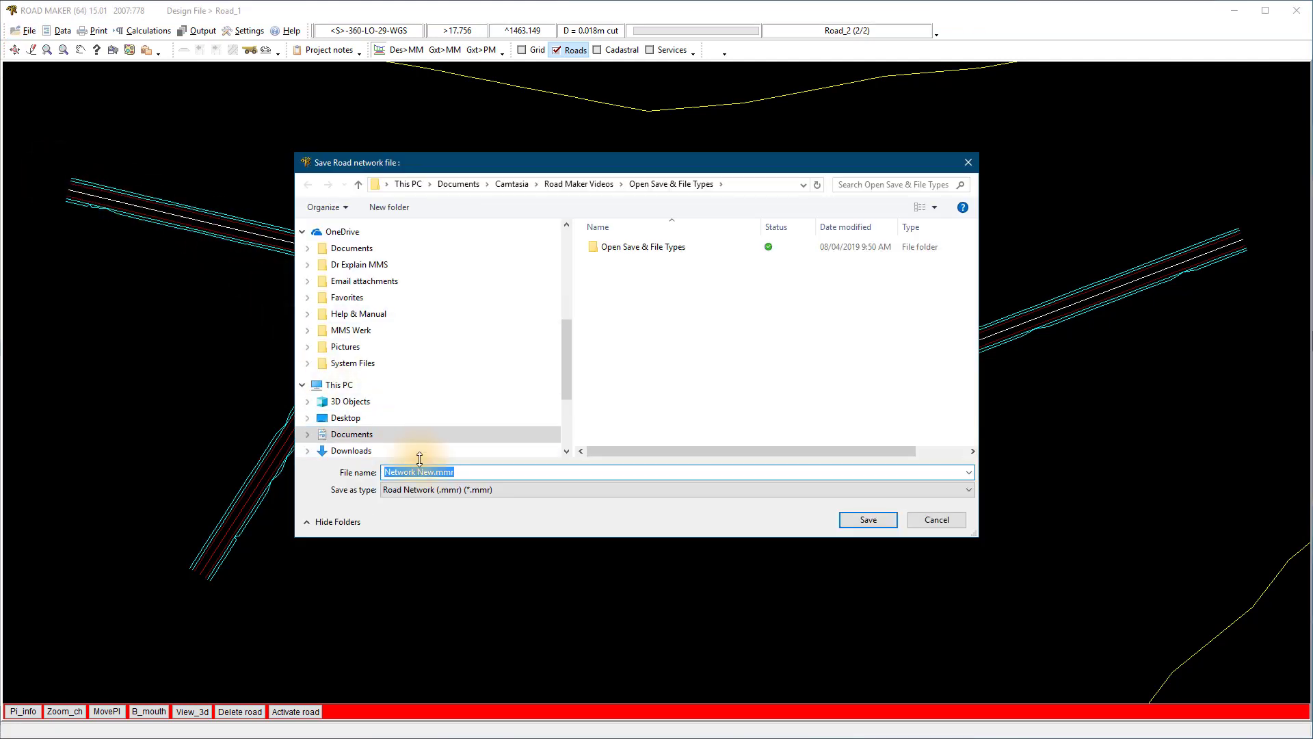
left_click(457, 472)
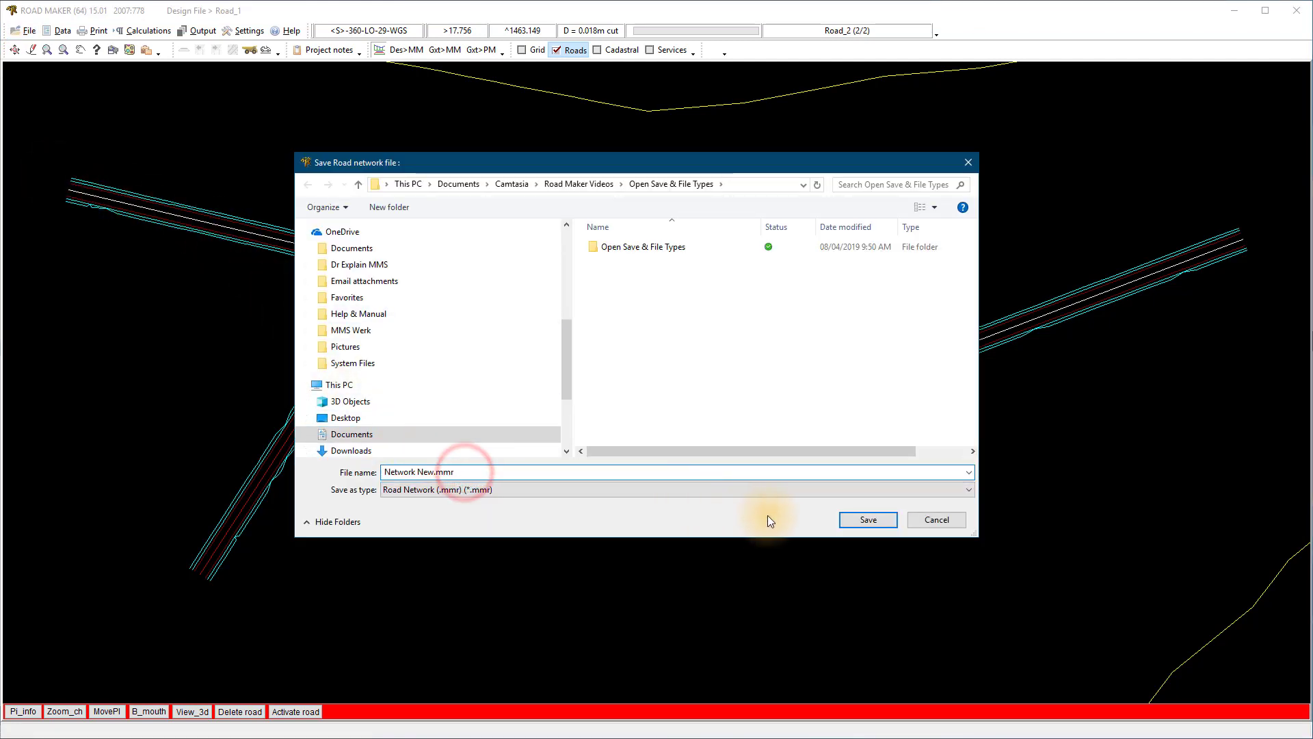
left_click(856, 523)
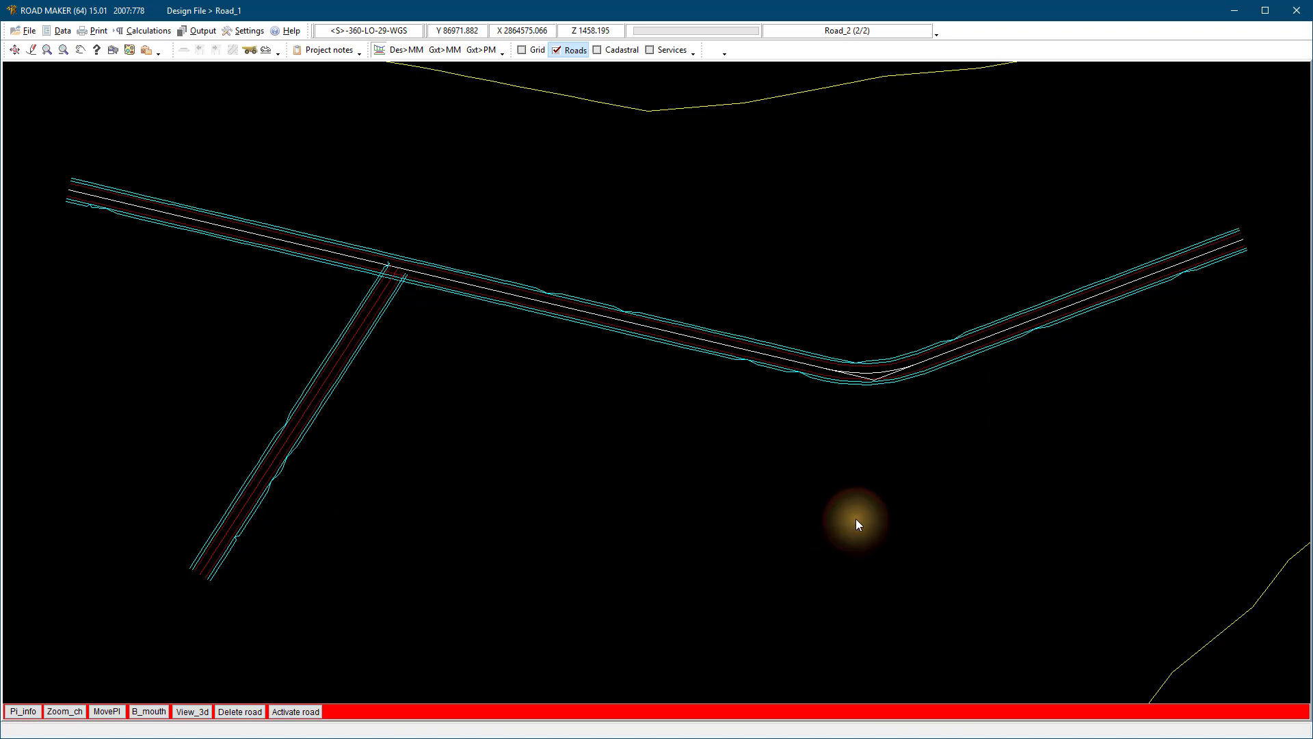
- Clear the current project and load the road network file Network New.mmr
left_click(26, 32)
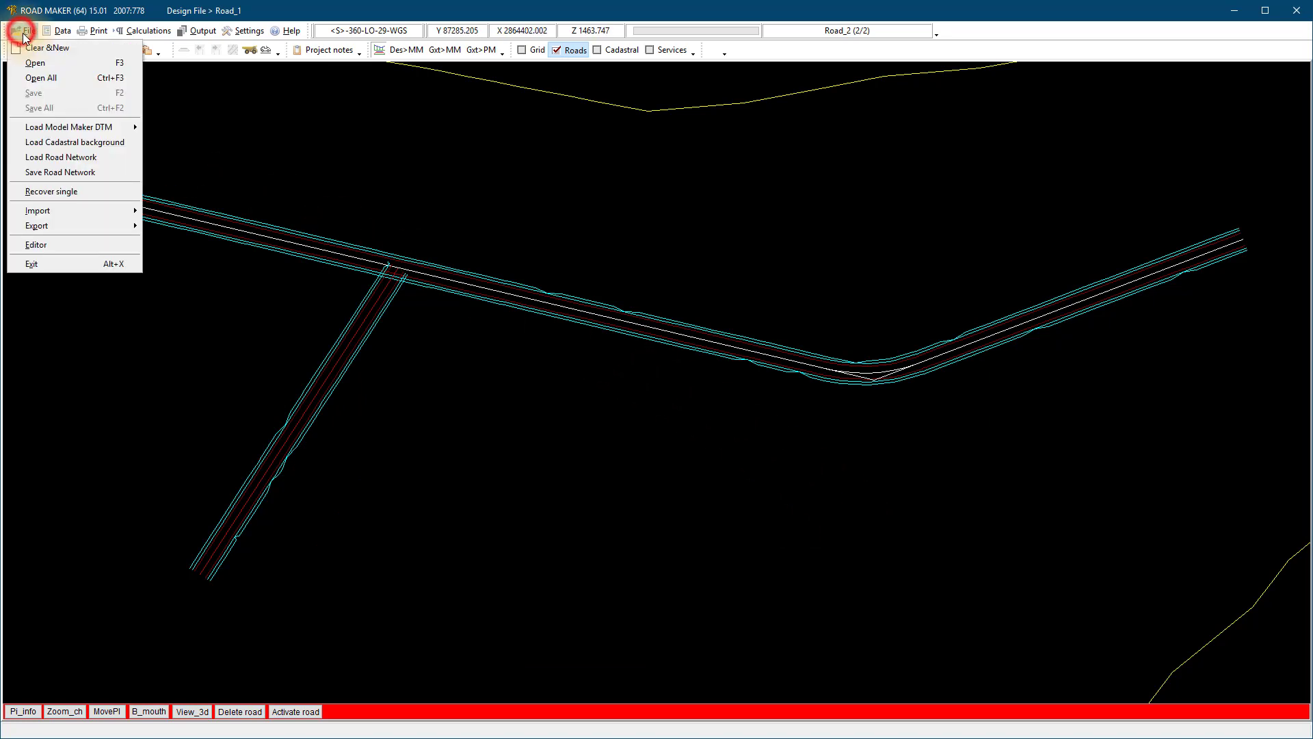
left_click(30, 48)
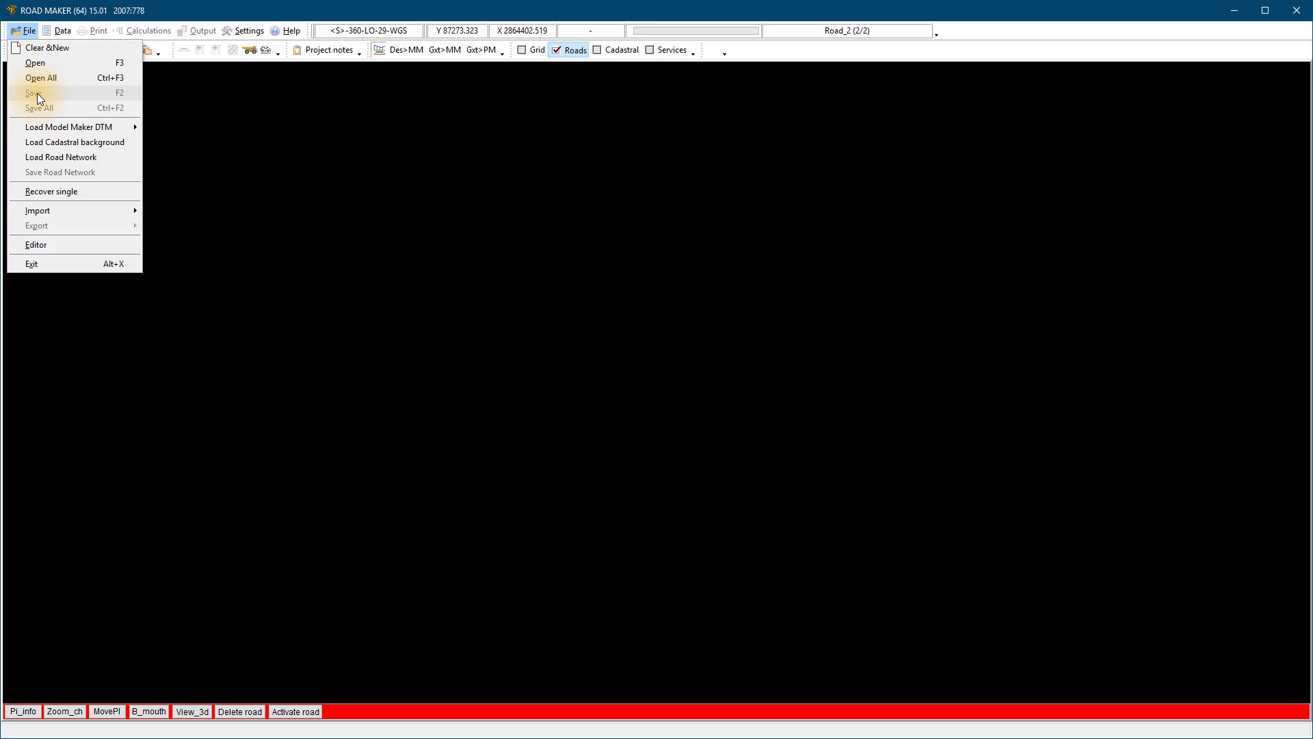
left_click(61, 157)
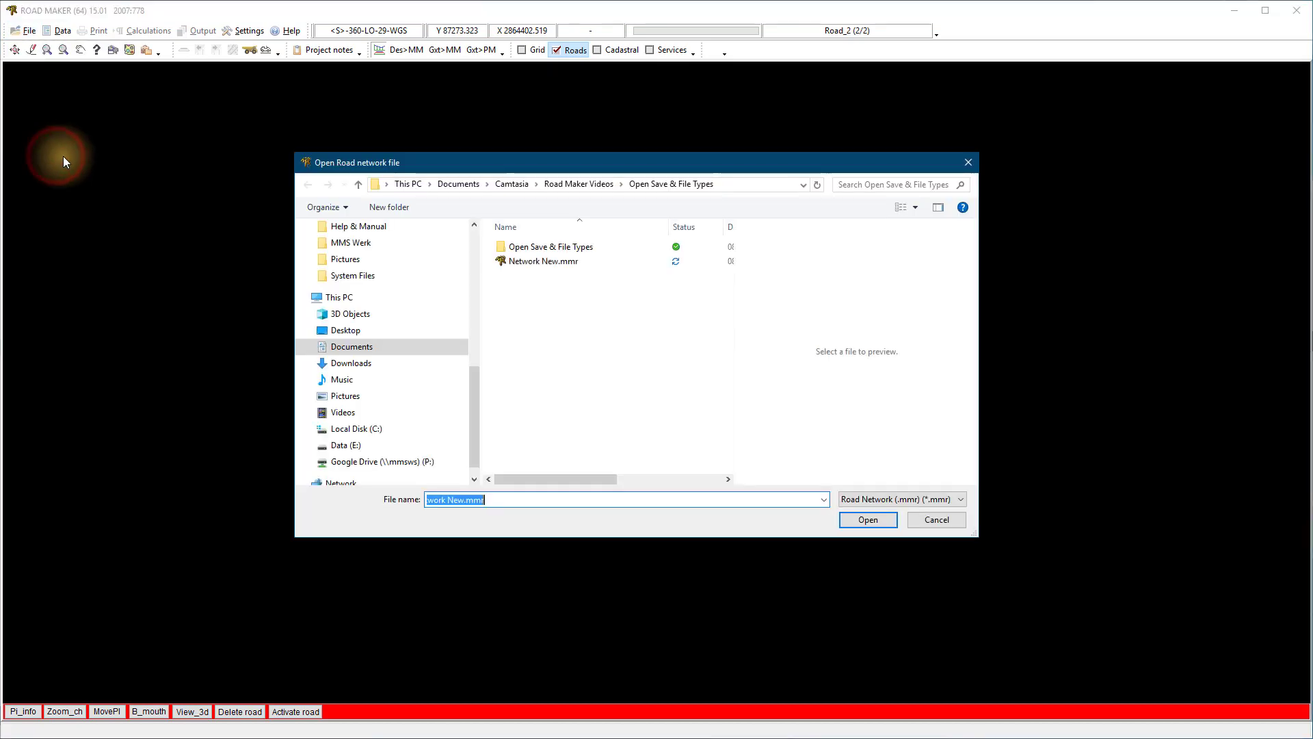
left_click(505, 261)
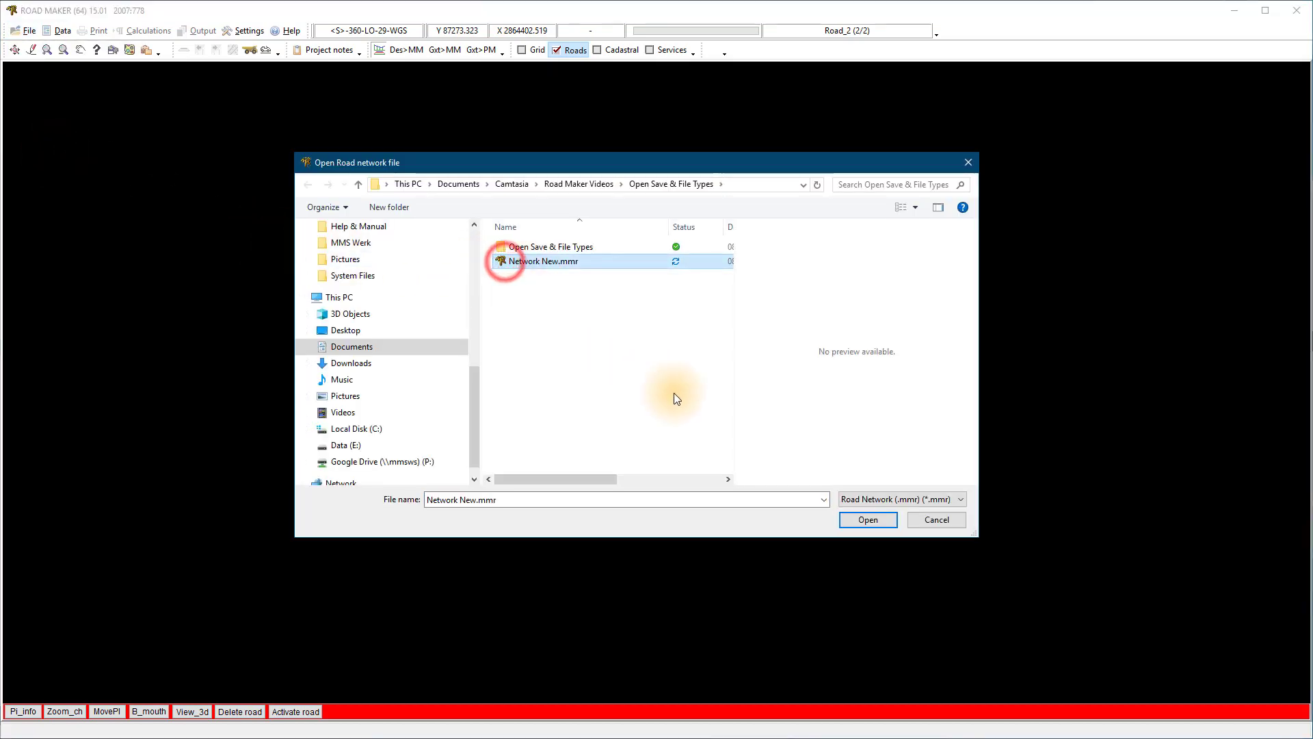
left_click(851, 519)
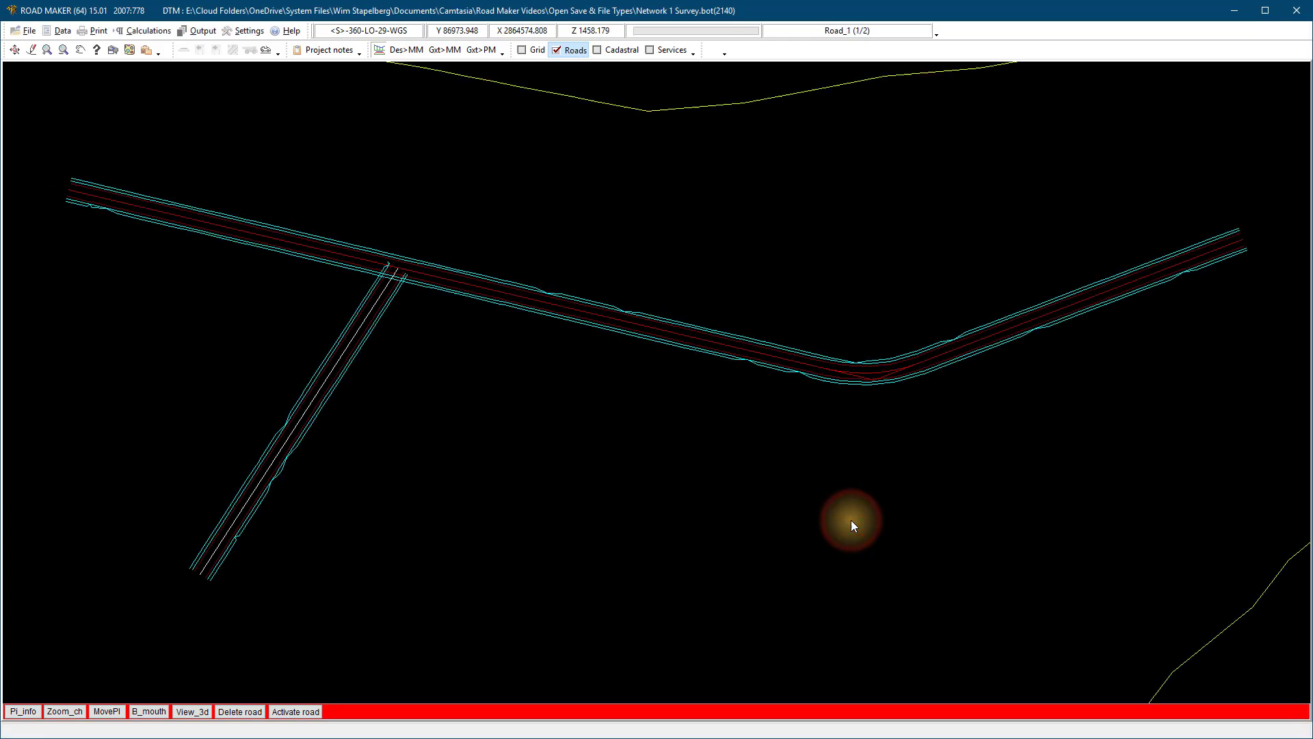